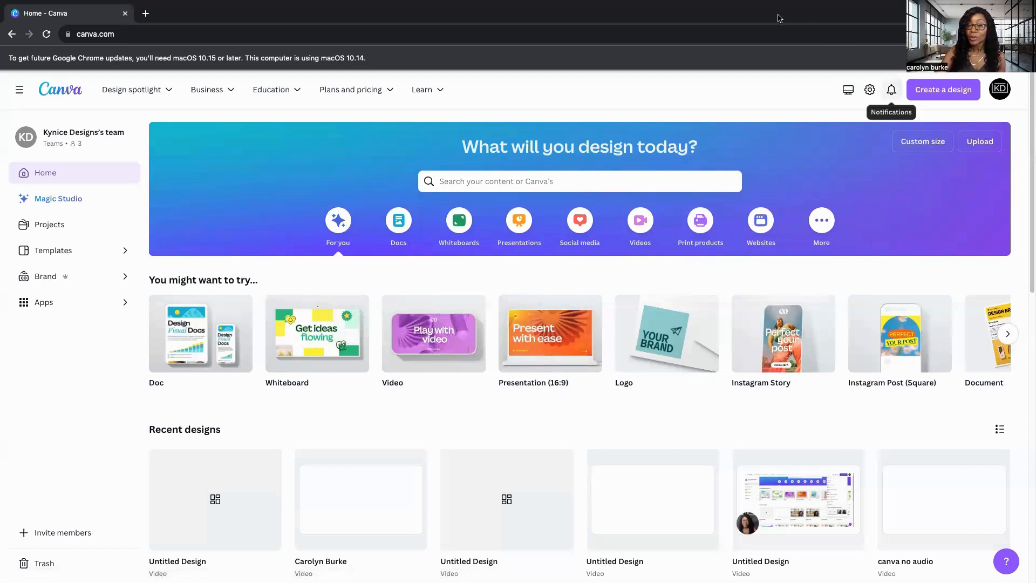
Create a new video design and open the Record yourself studio from the uploads
click(942, 95)
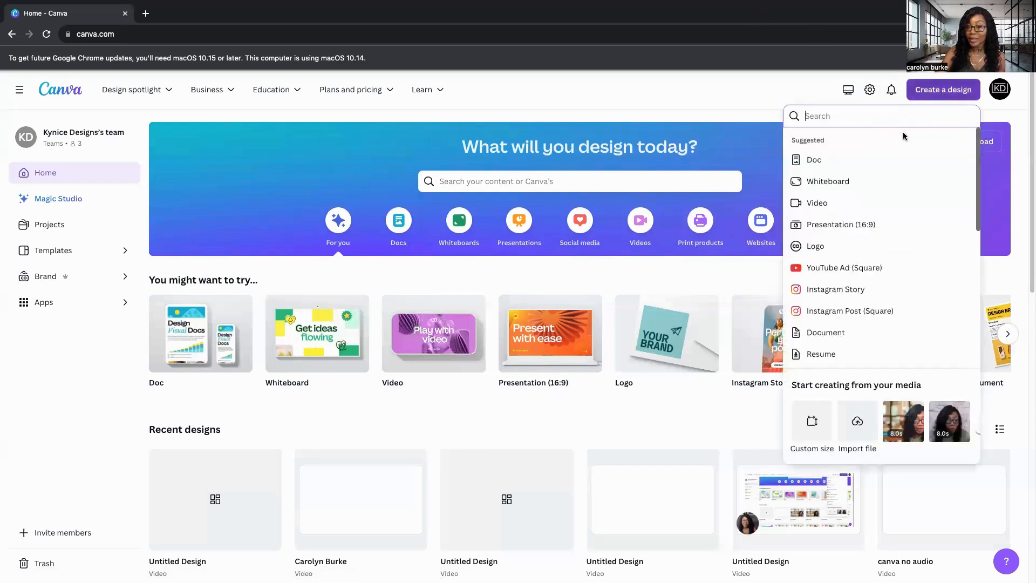
click(871, 205)
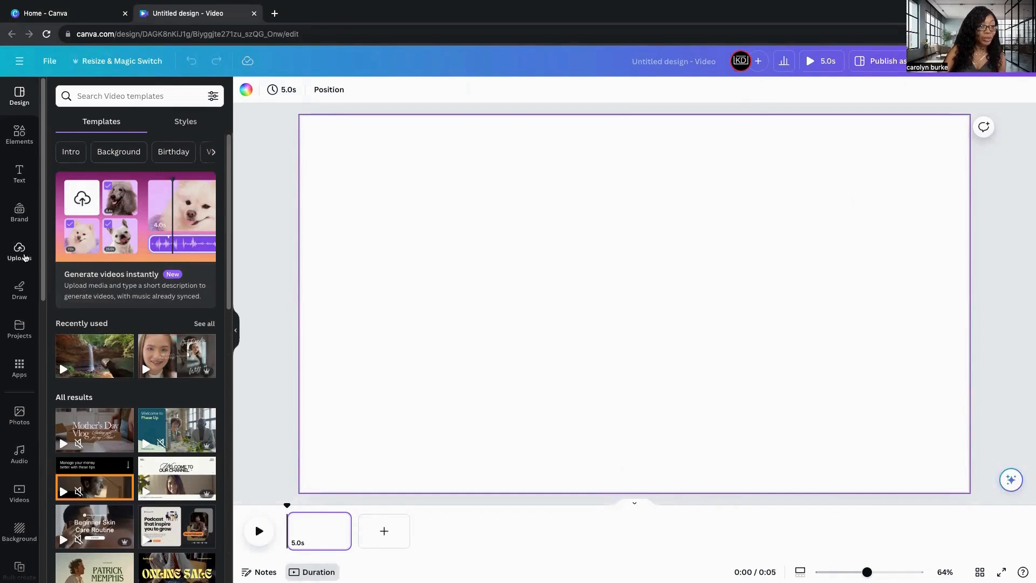
click(24, 258)
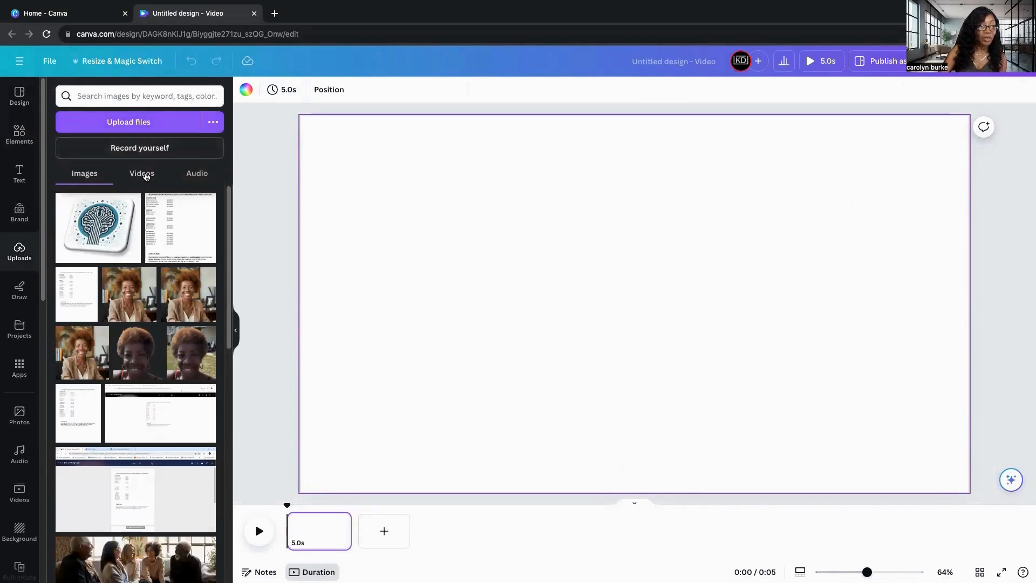
click(141, 174)
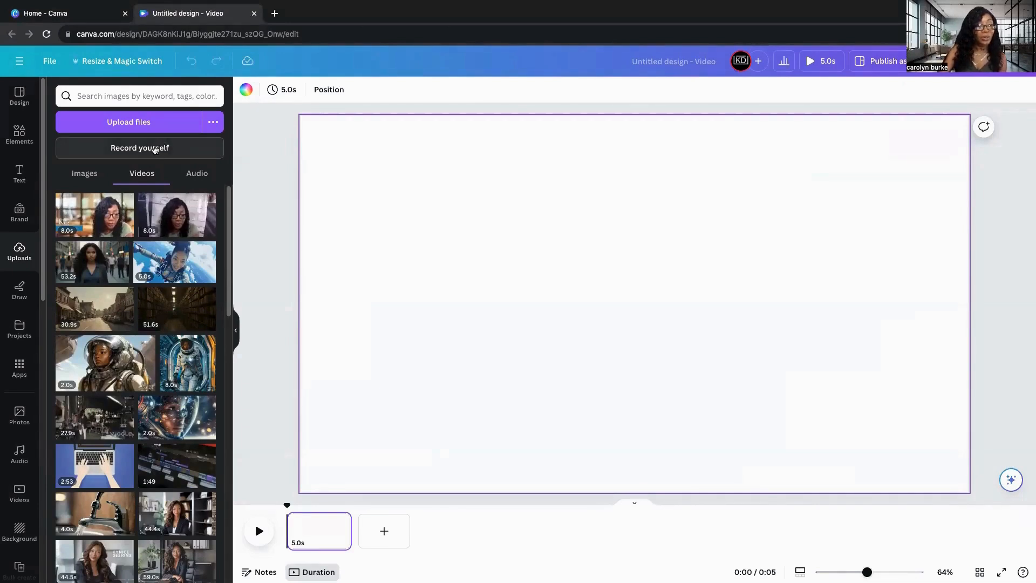
click(153, 152)
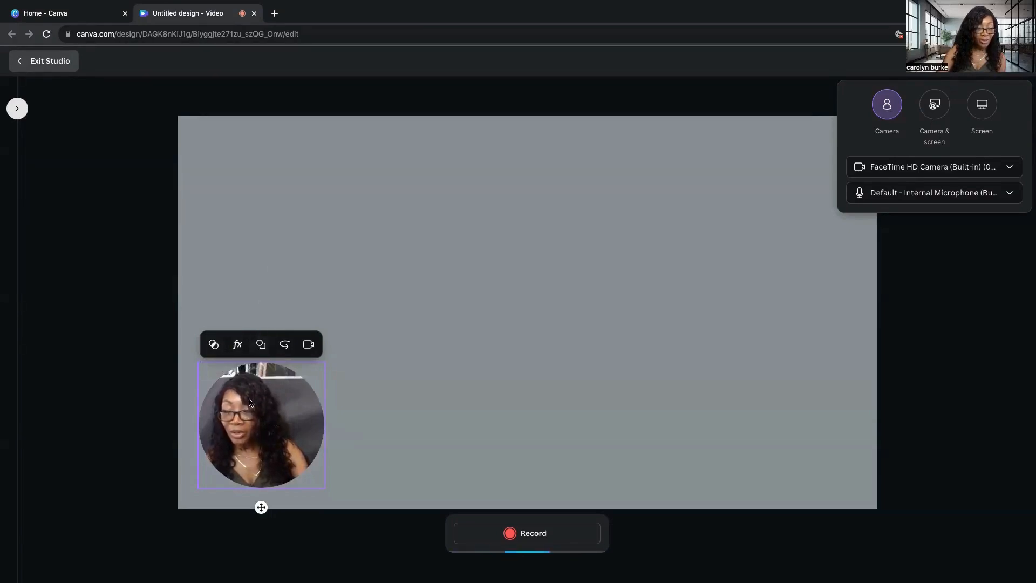
Set the studio to screen-only recording with the Canva home page tab as the shared source
click(285, 349)
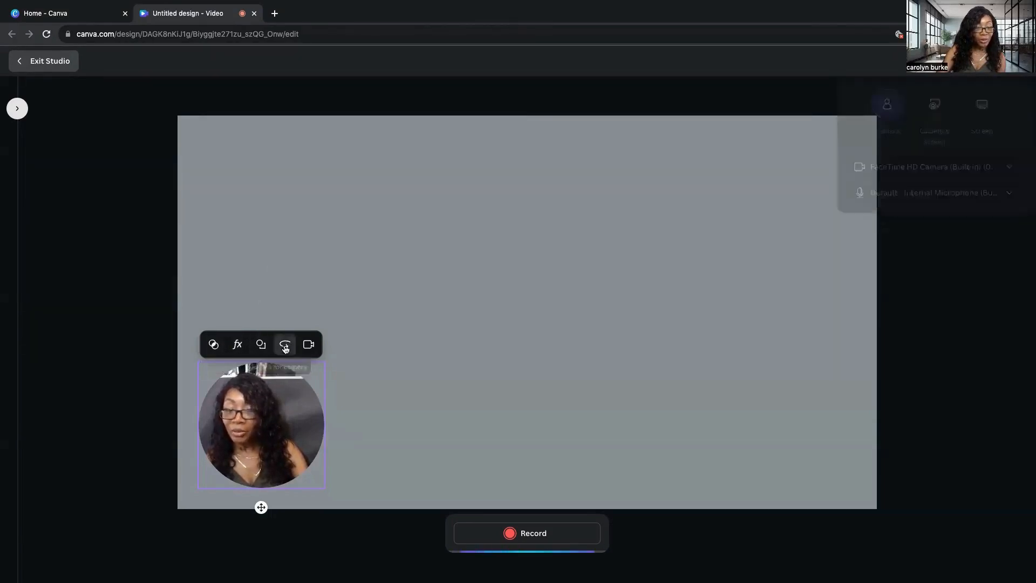
click(285, 349)
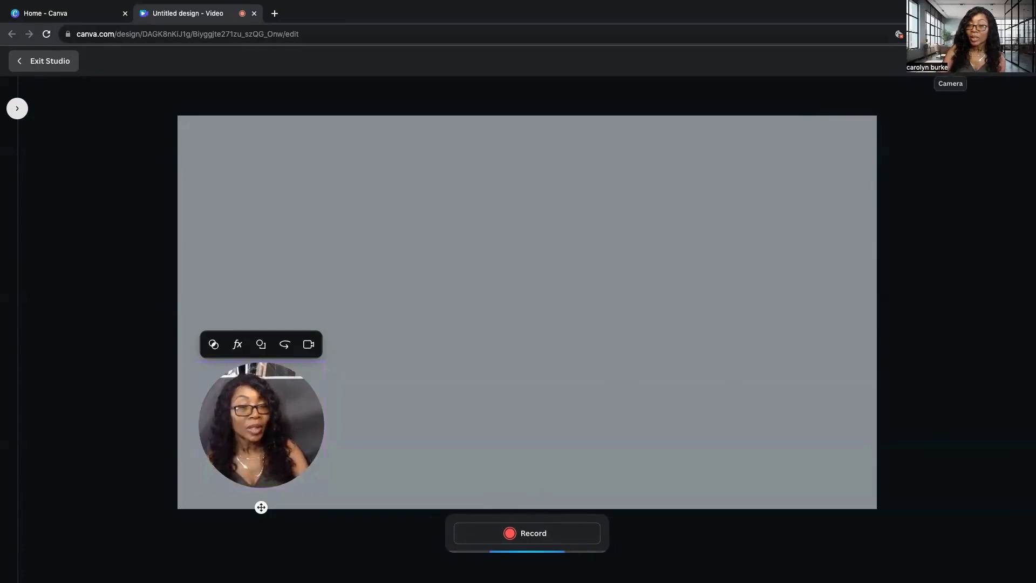
click(950, 37)
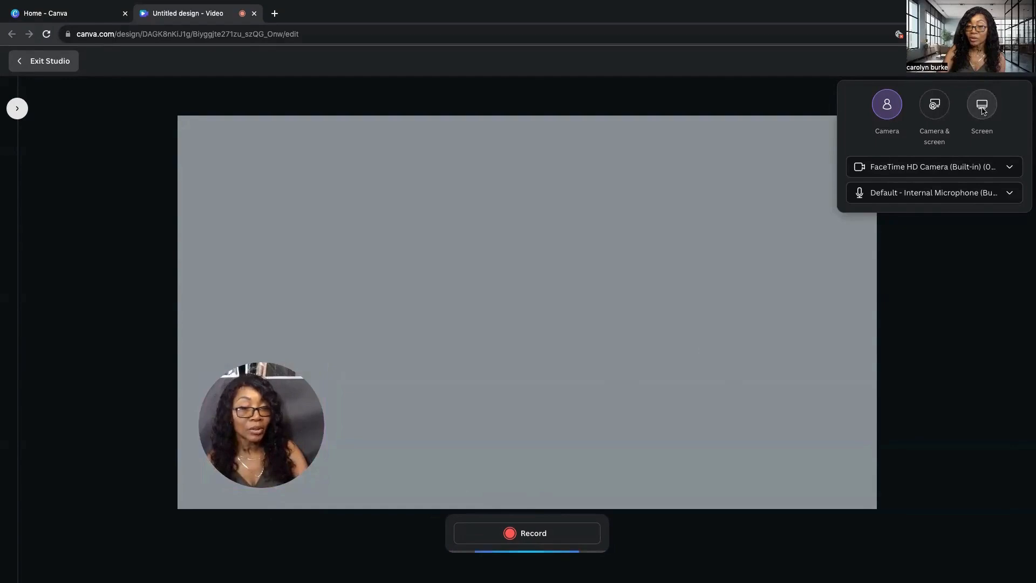
click(983, 110)
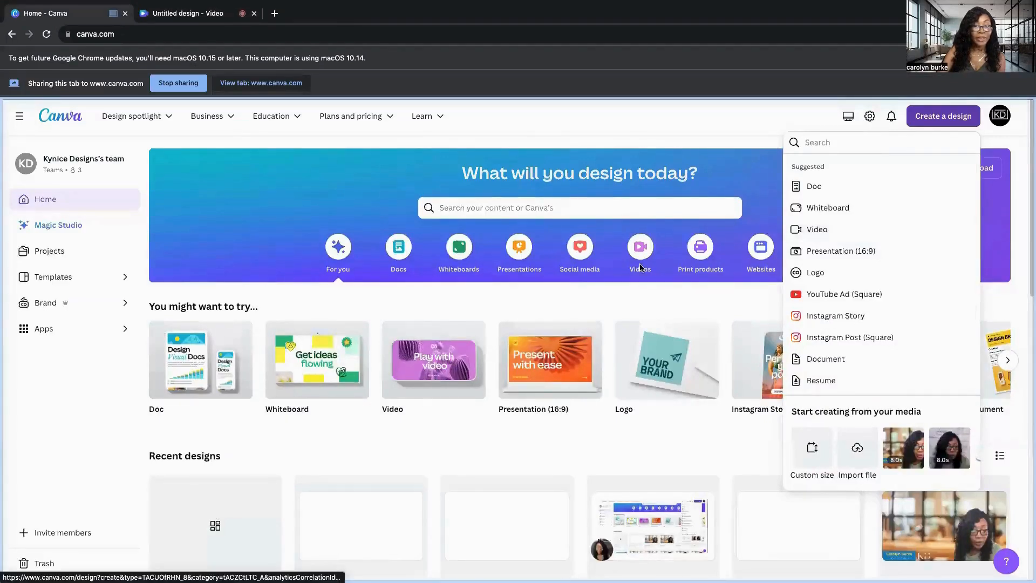
Start the screen recording in the studio and return to the shared Canva home page
click(688, 119)
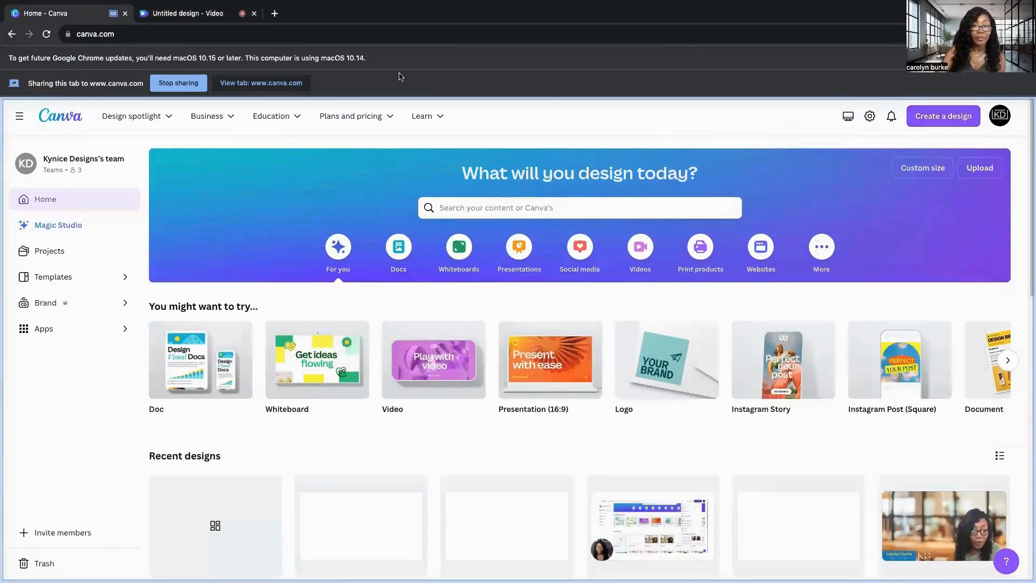
click(249, 83)
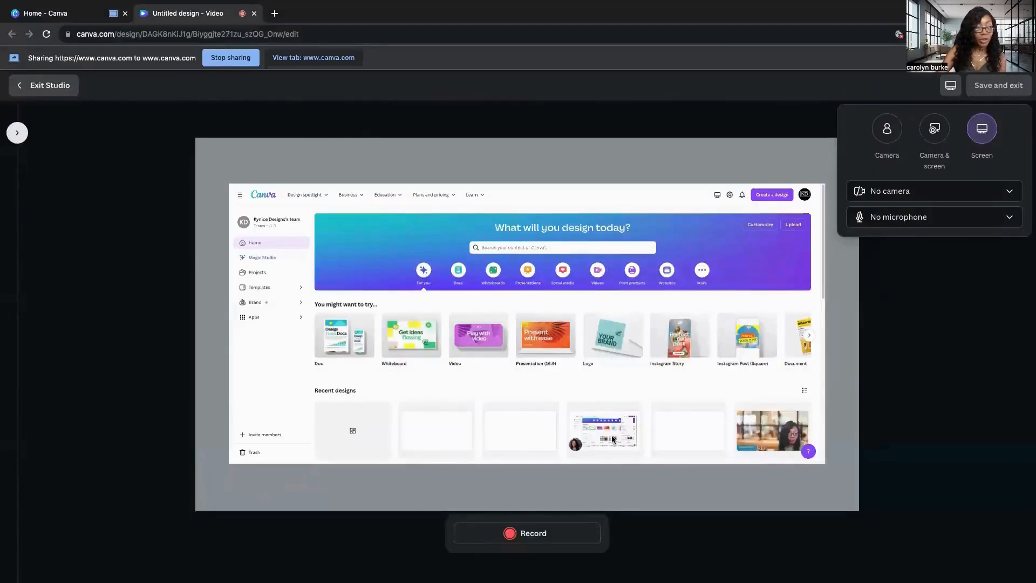
click(526, 534)
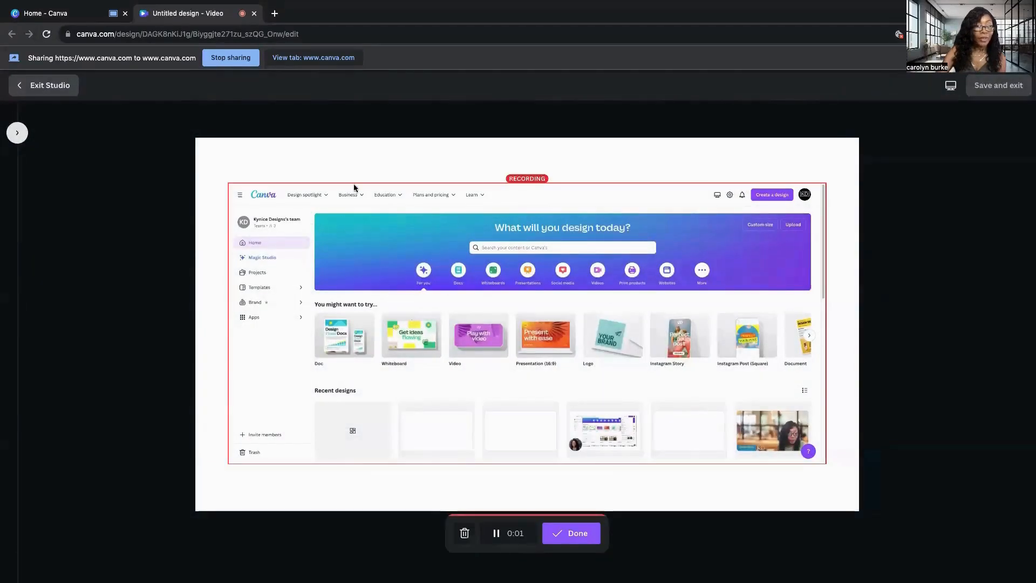
click(306, 61)
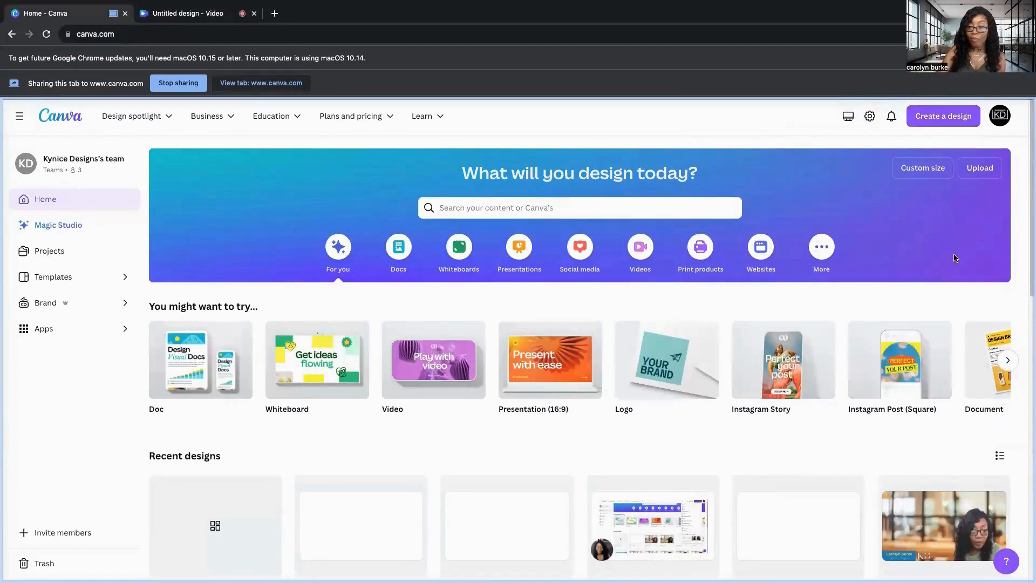
Create another video design and add the uploaded 8.0s clip with the white brick backdrop to the page
click(938, 121)
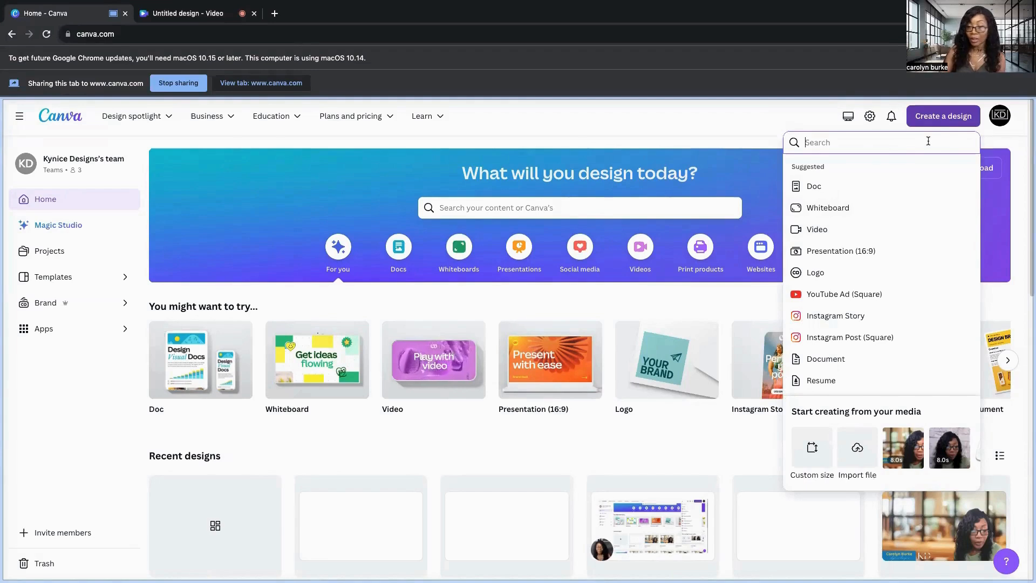
click(839, 229)
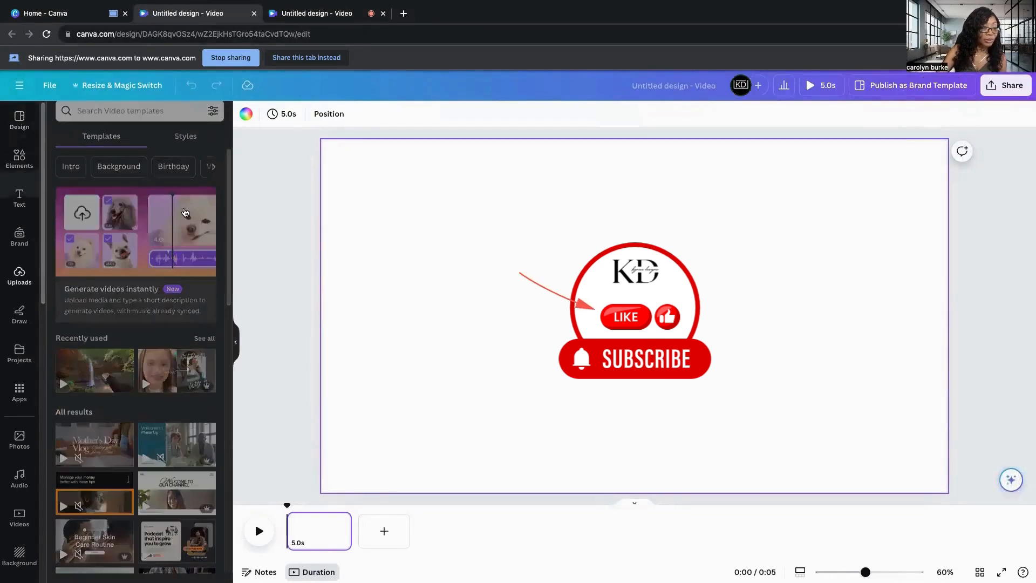
click(22, 278)
click(143, 201)
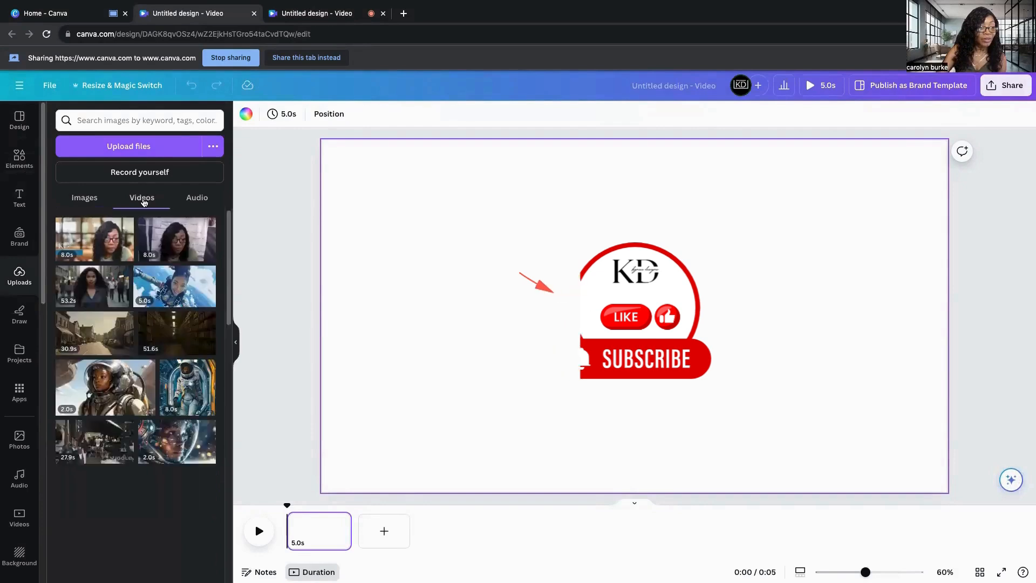
click(166, 248)
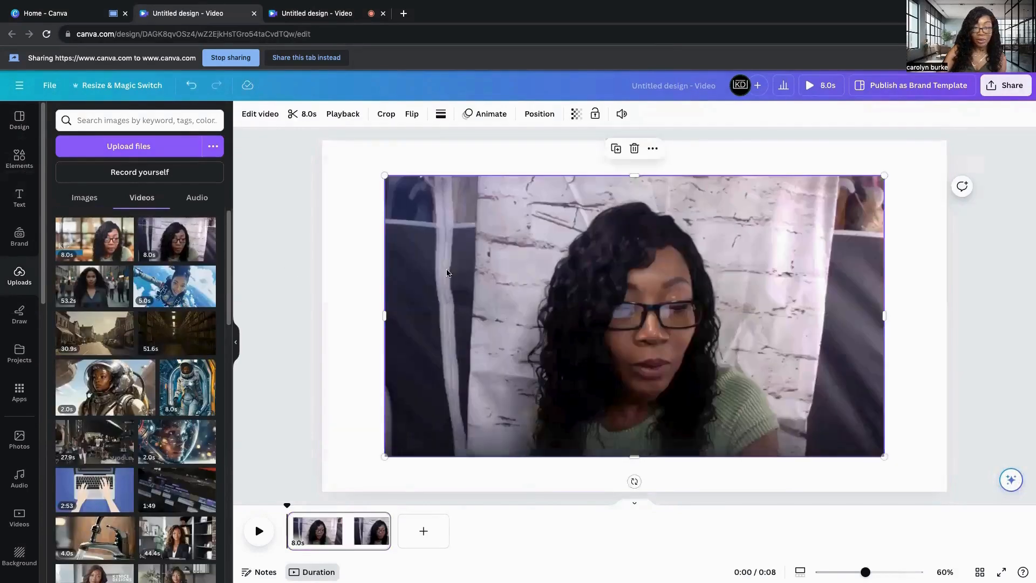
Remove the clip's background with Background Remover and fit the clip, scaled down, into the page's lower-right corner
drag(452, 268, 495, 273)
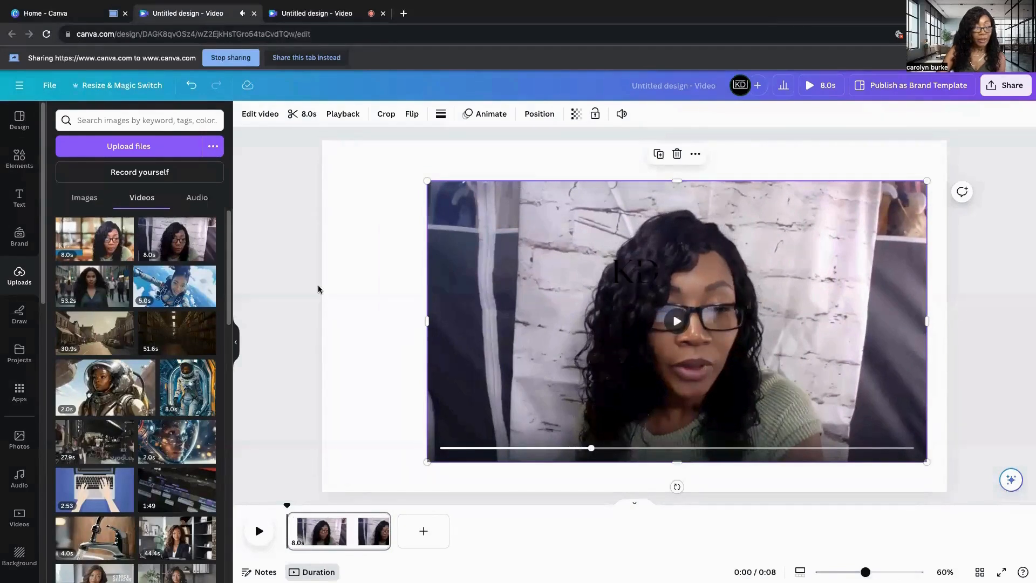
click(259, 116)
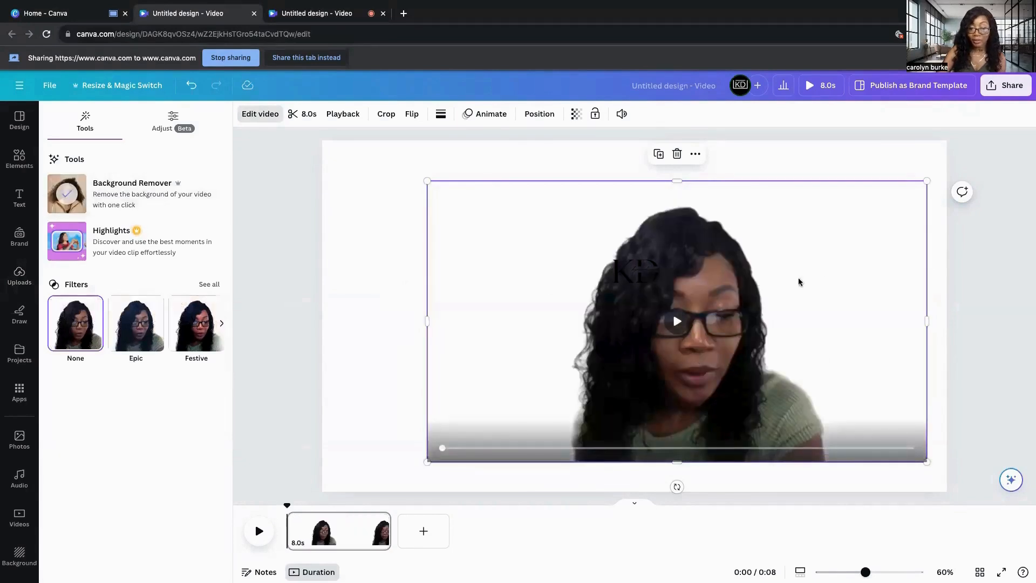
drag(927, 181, 859, 243)
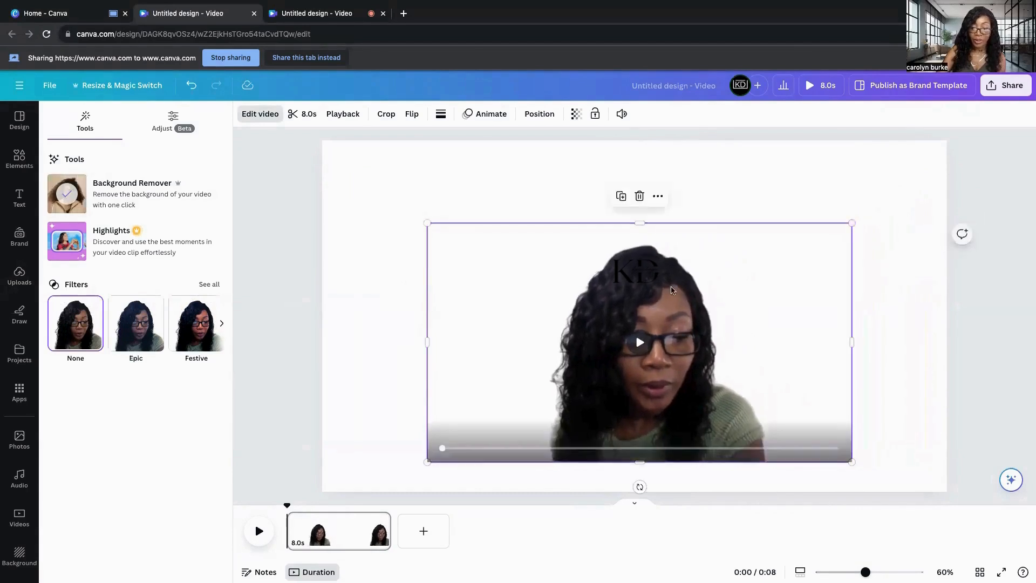
drag(667, 293, 760, 317)
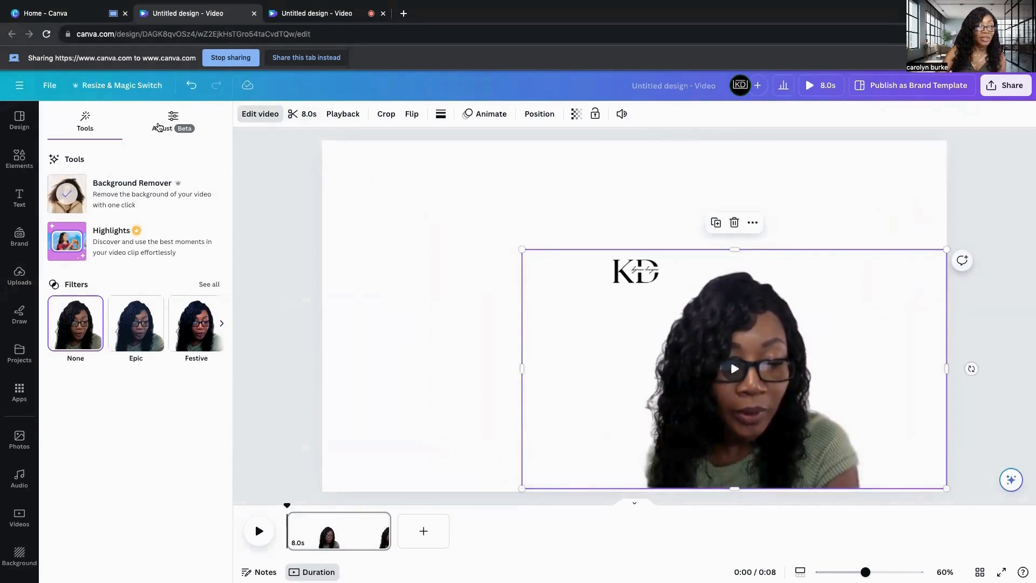
Adjust the clip's light settings to brightness 50, contrast 38 and highlights -24
click(158, 126)
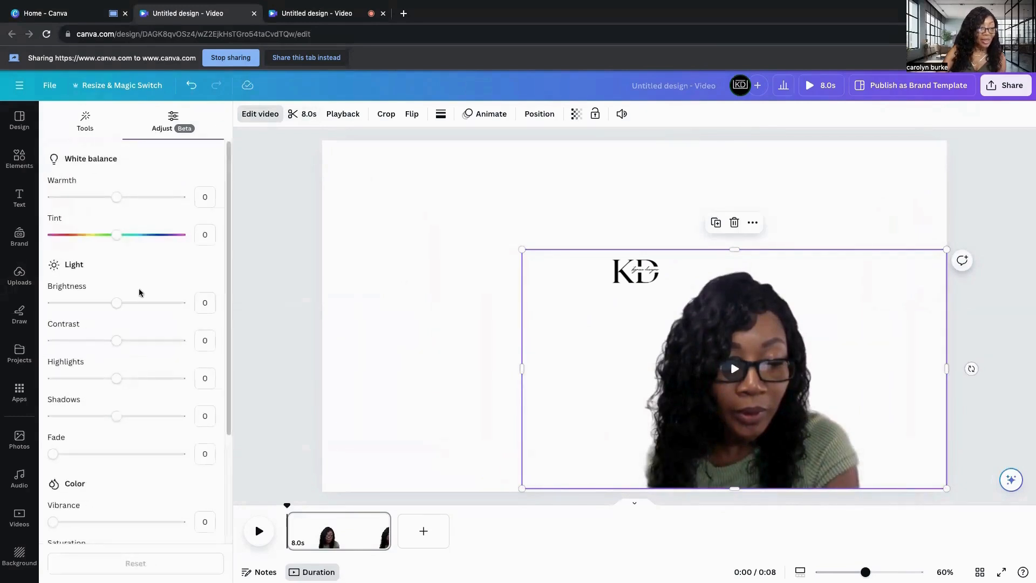
drag(117, 303, 149, 315)
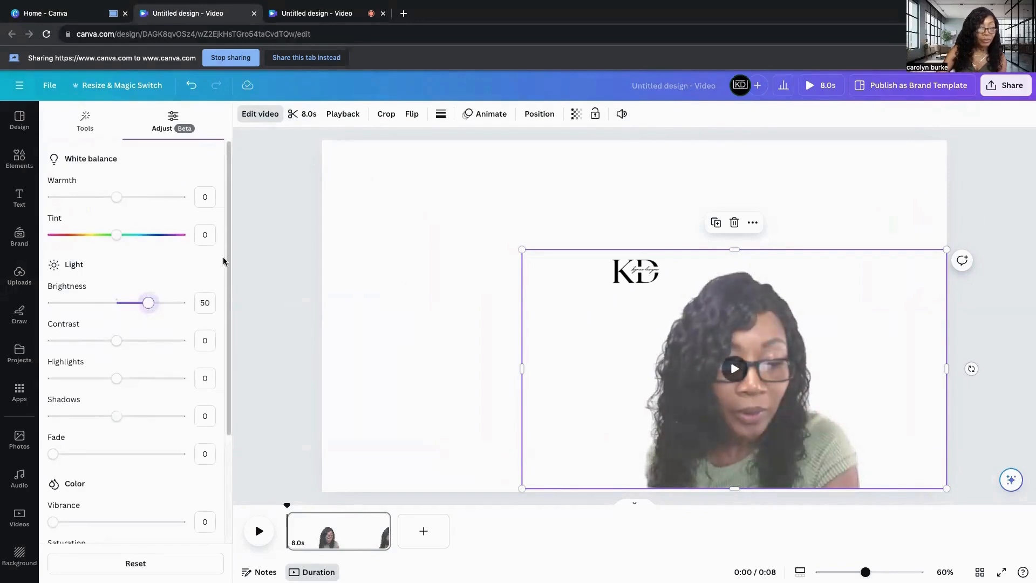
scroll(226, 358, down, 5)
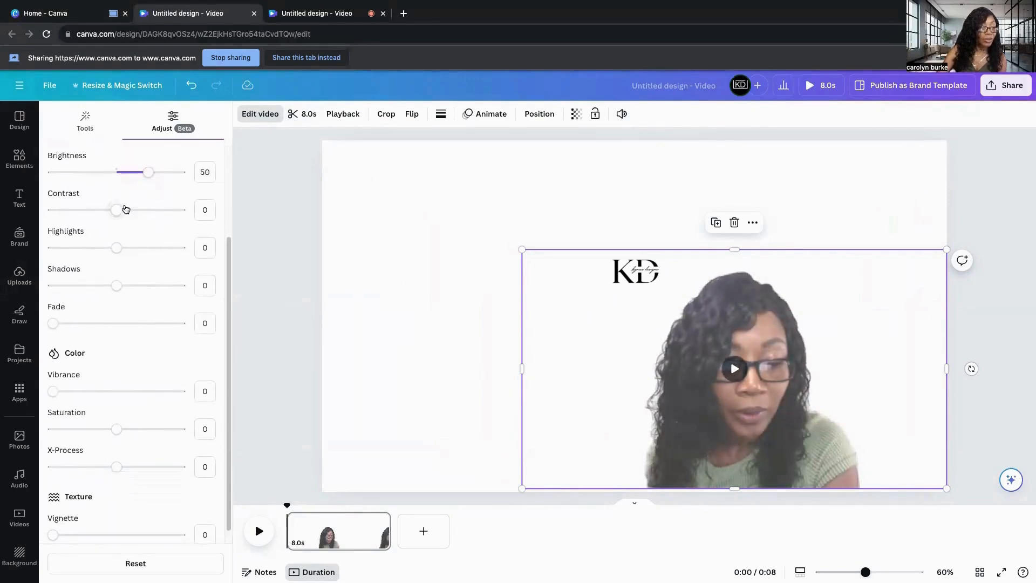
drag(115, 211, 141, 215)
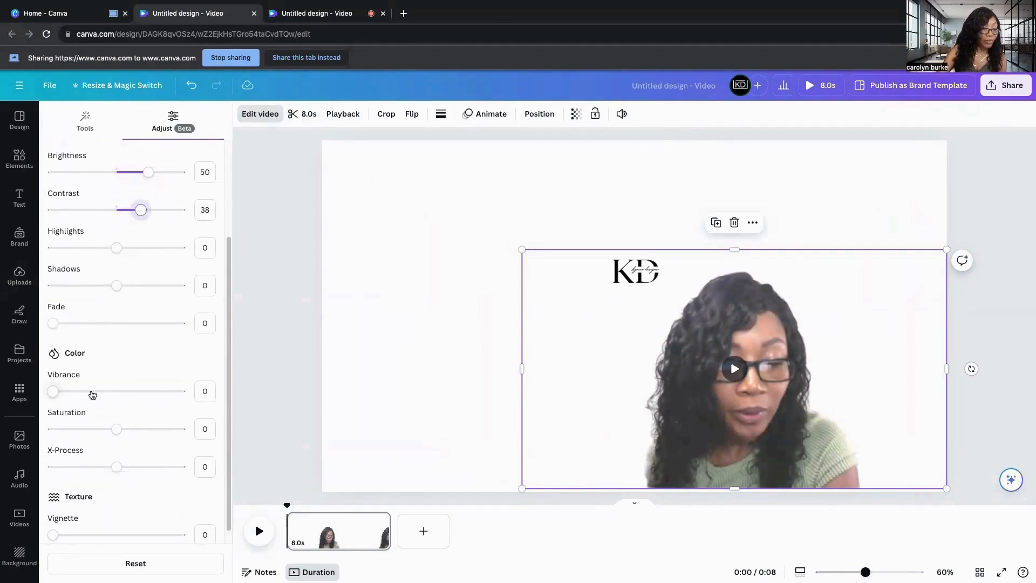
drag(115, 249, 102, 251)
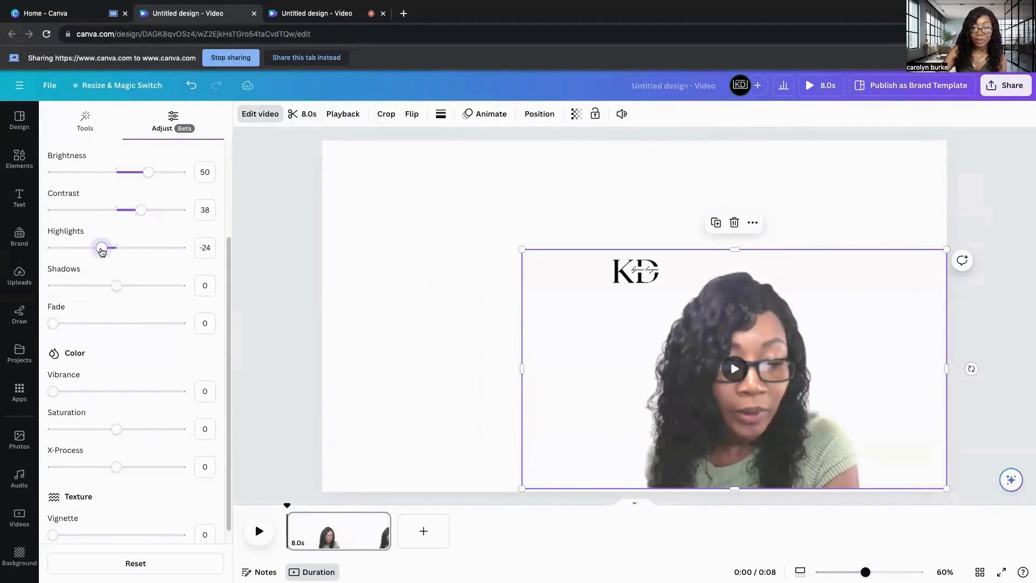
Set the clip's vibrance to 19, saturation to 16, shadows to -31 and highlights to -49, and close the video adjustments
drag(53, 396, 76, 396)
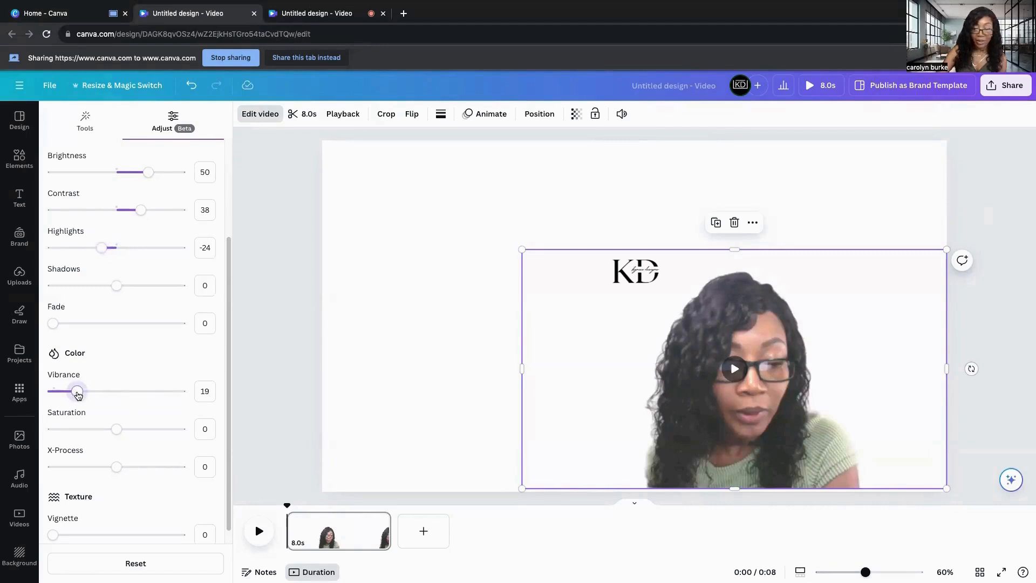
drag(116, 429, 126, 431)
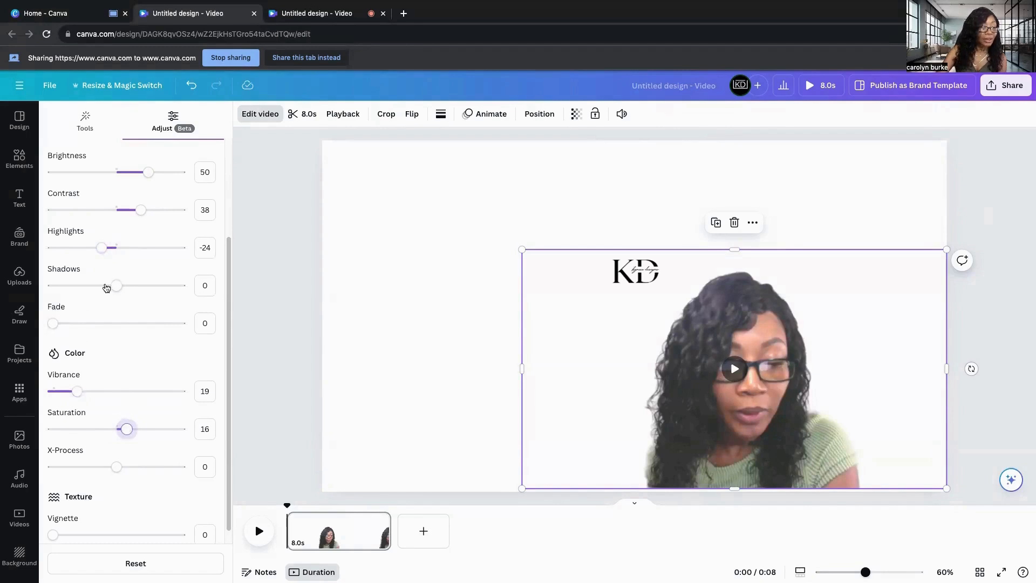
drag(116, 286, 97, 295)
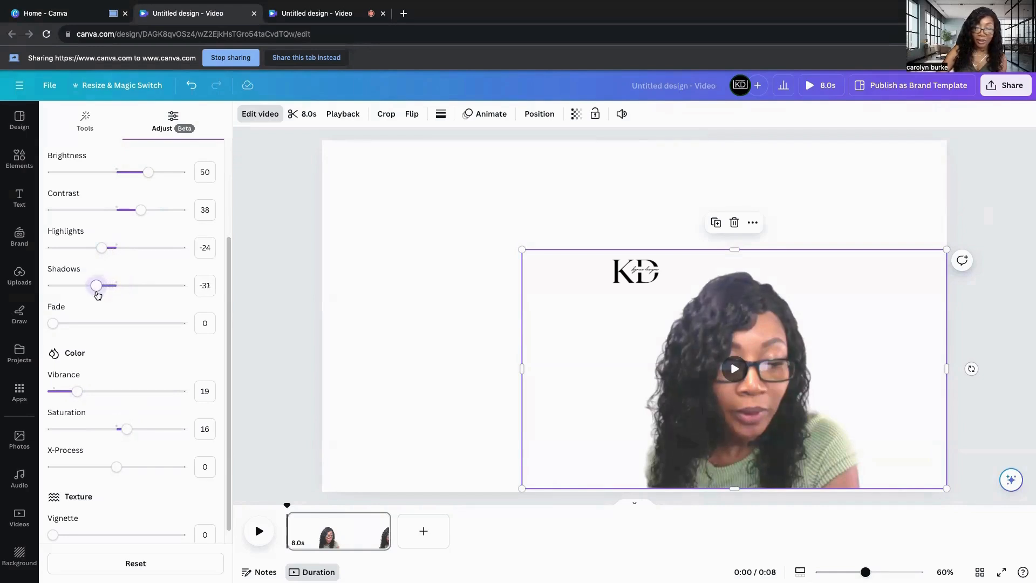
mouse_move(105, 254)
mouse_down()
mouse_move(71, 253)
mouse_move(85, 254)
mouse_up()
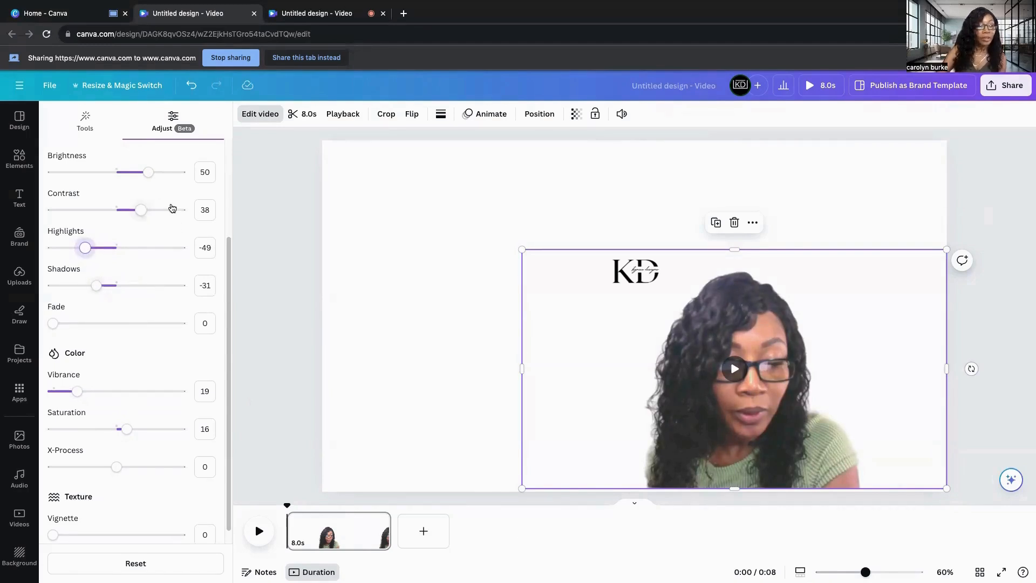
click(268, 117)
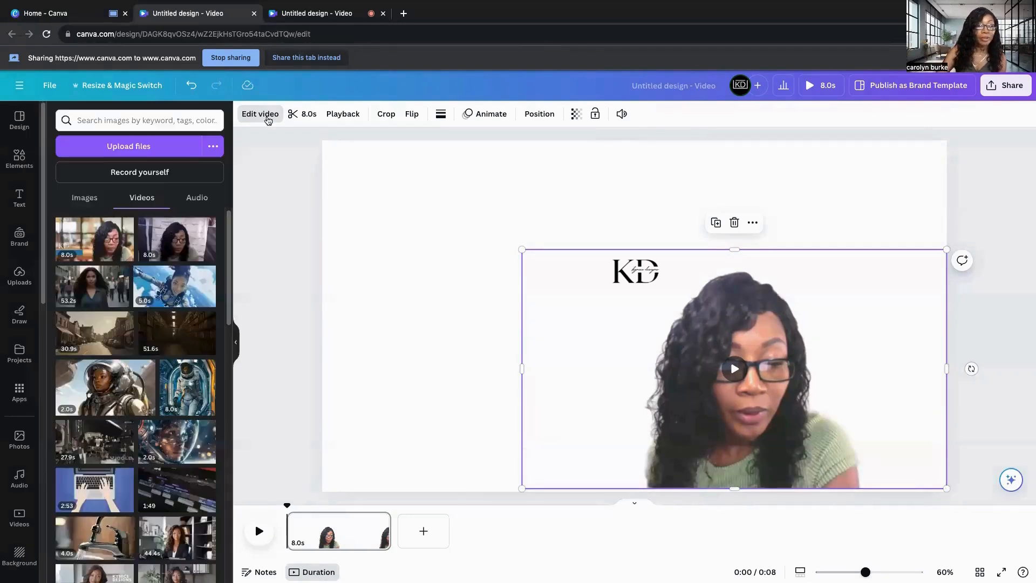
Apply the recently used blurred café image as the page background behind the clip
click(461, 300)
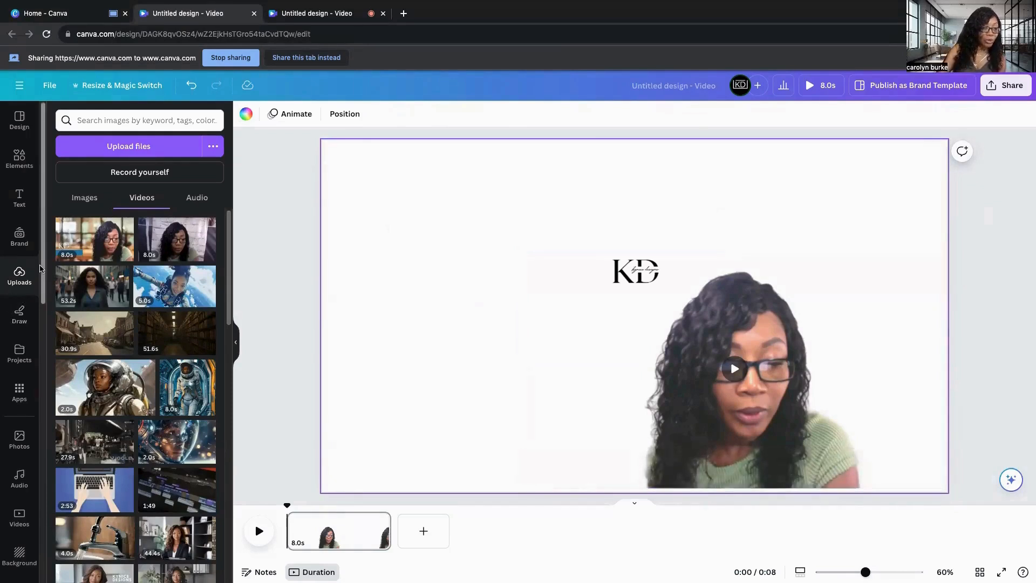
drag(42, 253, 45, 422)
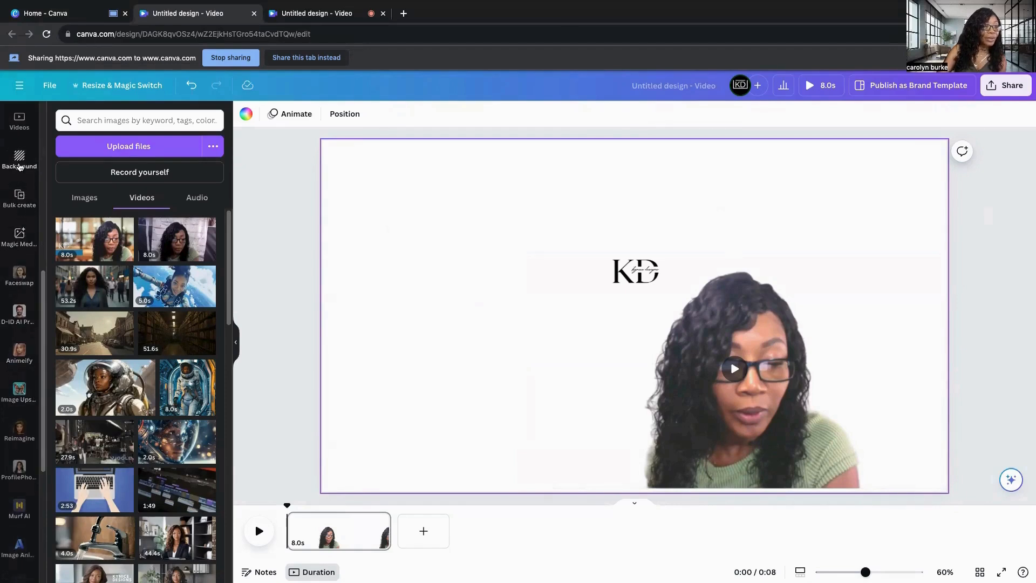
click(20, 160)
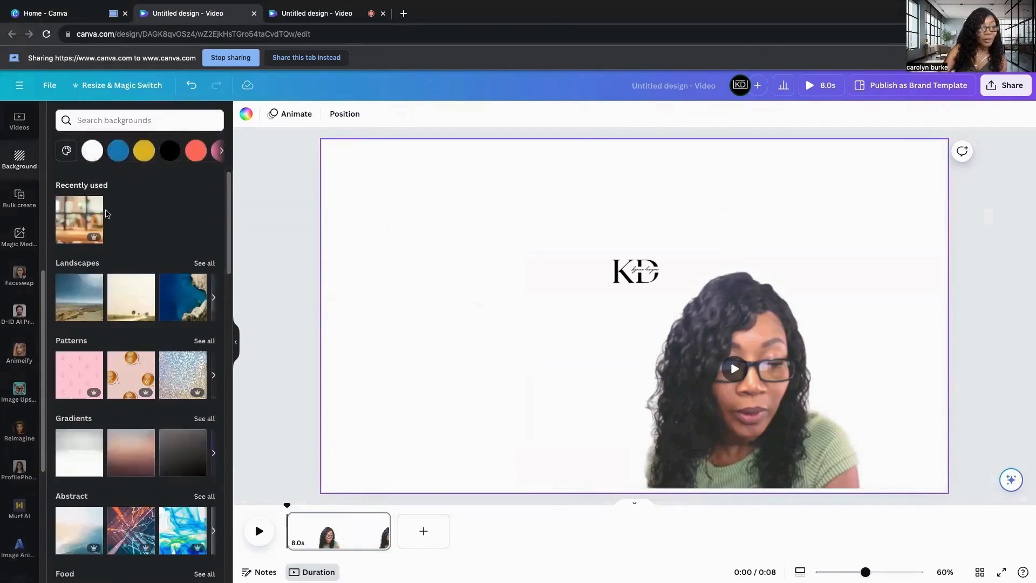
click(79, 225)
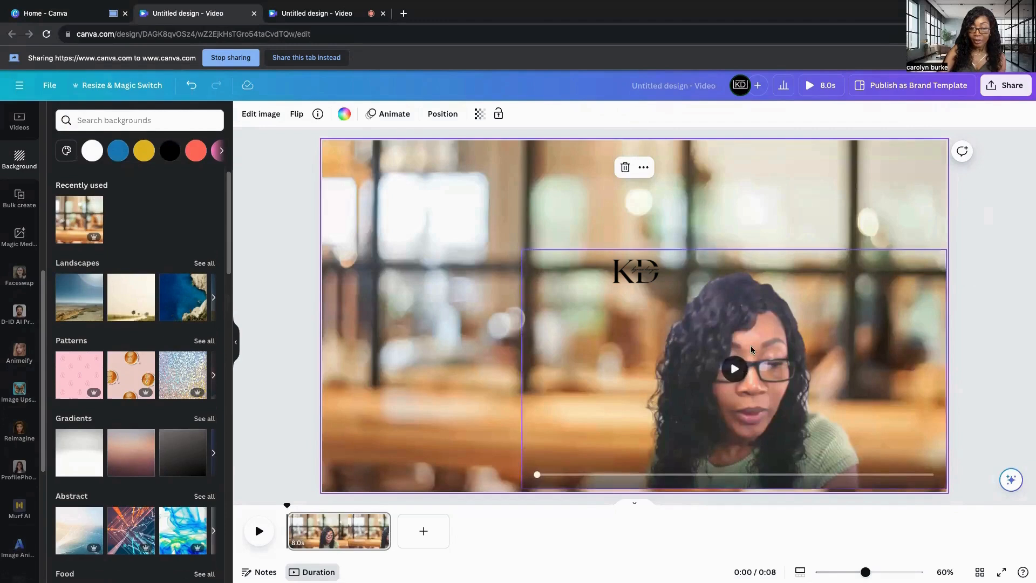
Enlarge the background-removed clip and shift it so the person fills more of the page's lower-right area
drag(757, 330, 817, 334)
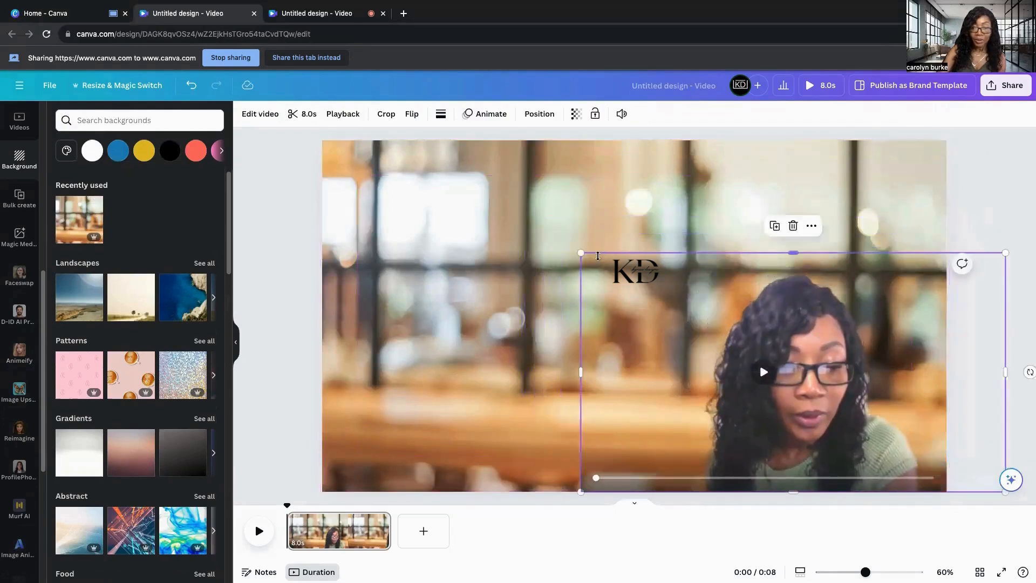
drag(582, 252, 501, 207)
drag(787, 314, 829, 291)
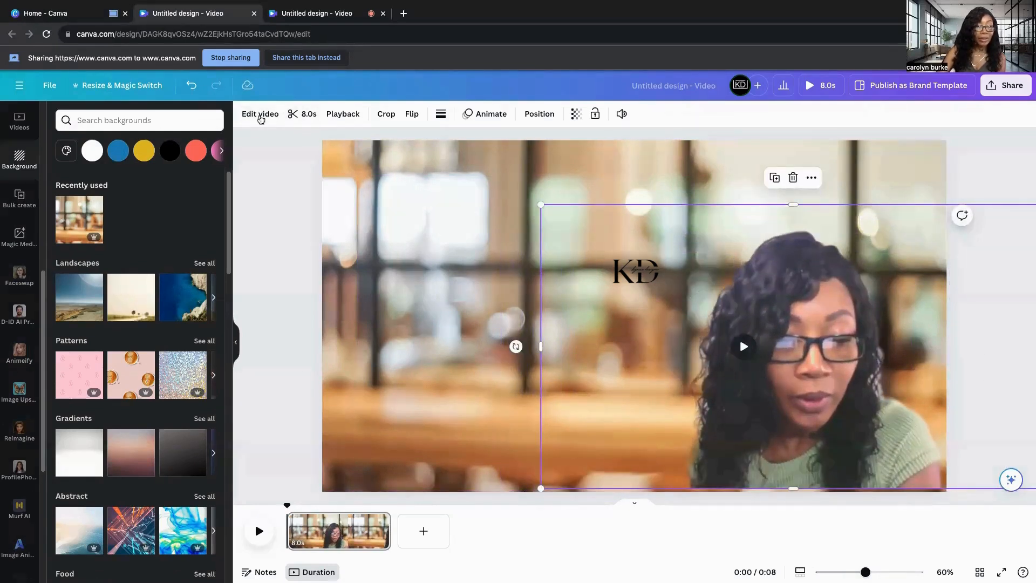
Reduce the clip's brightness to 33 and close the video adjustments
click(260, 115)
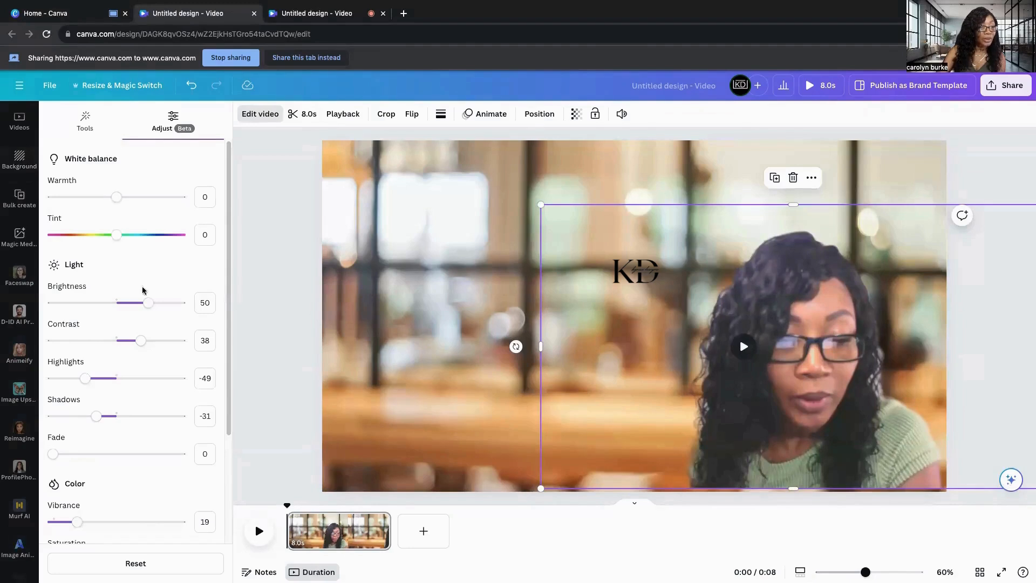
drag(146, 305, 138, 306)
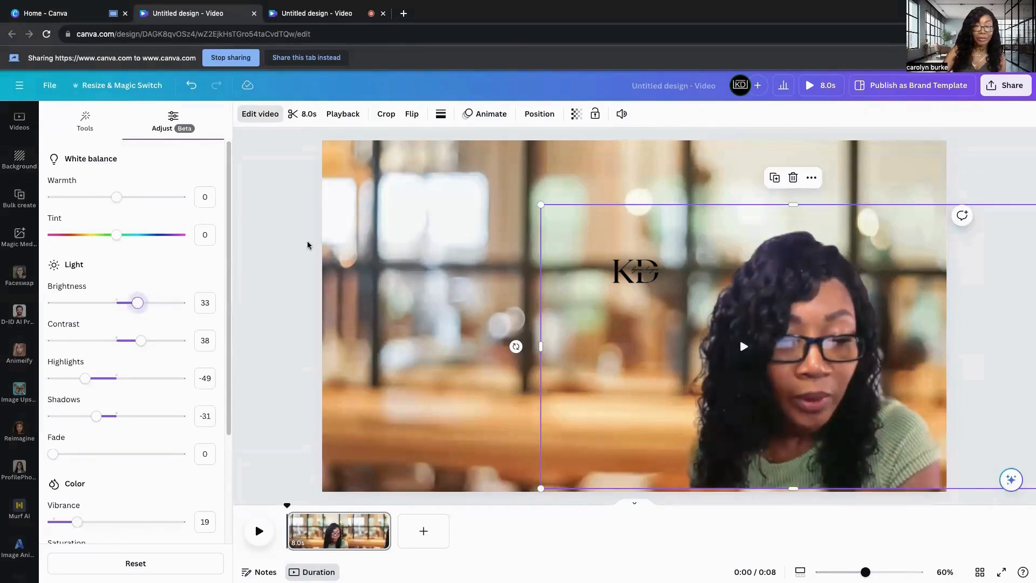
click(274, 116)
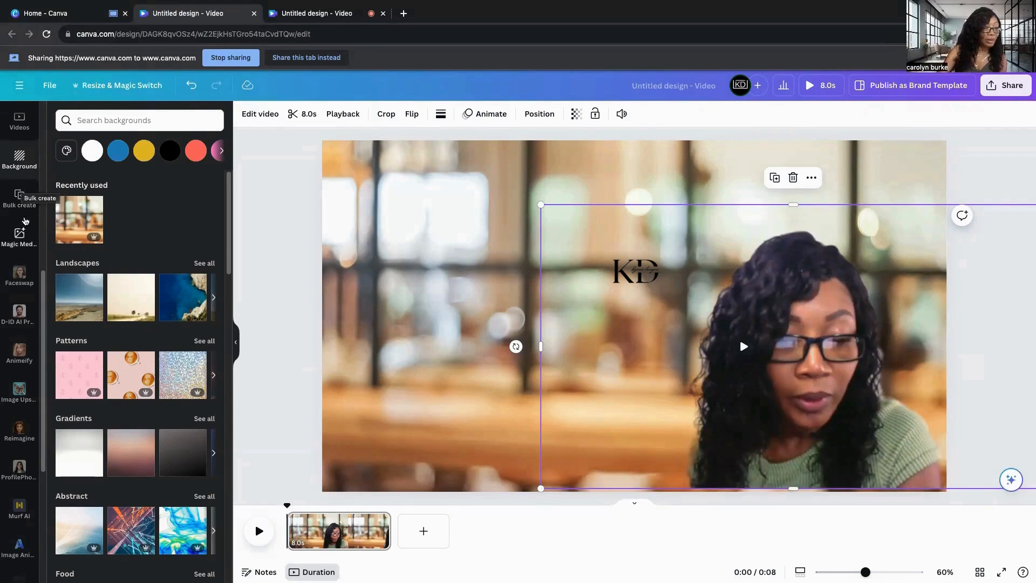
Add a plain square from the shape elements and stretch it into a wide, low banner in the page's lower-left corner
scroll(23, 246, down, 1)
scroll(24, 245, up, 5)
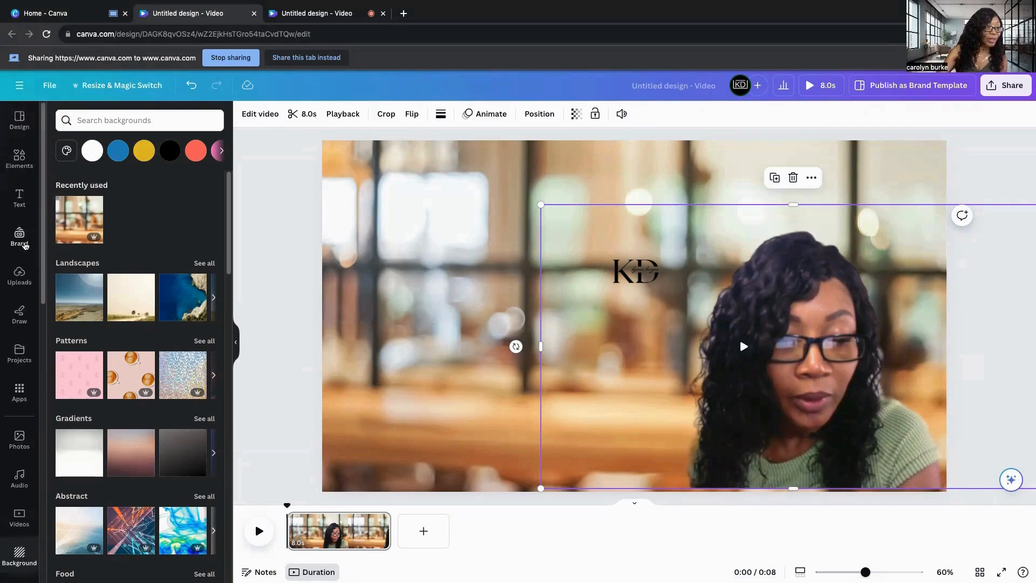
click(17, 161)
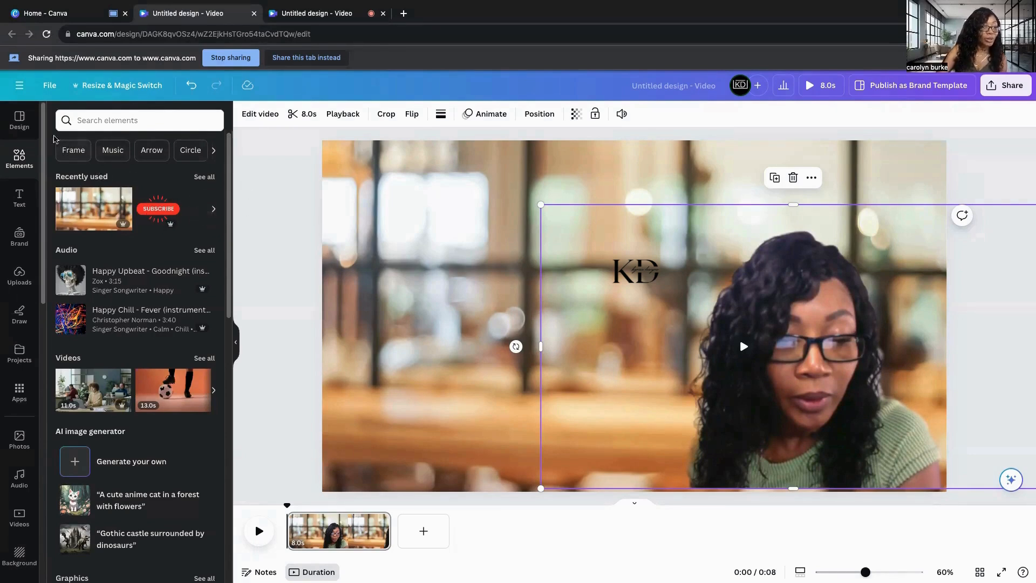
click(21, 160)
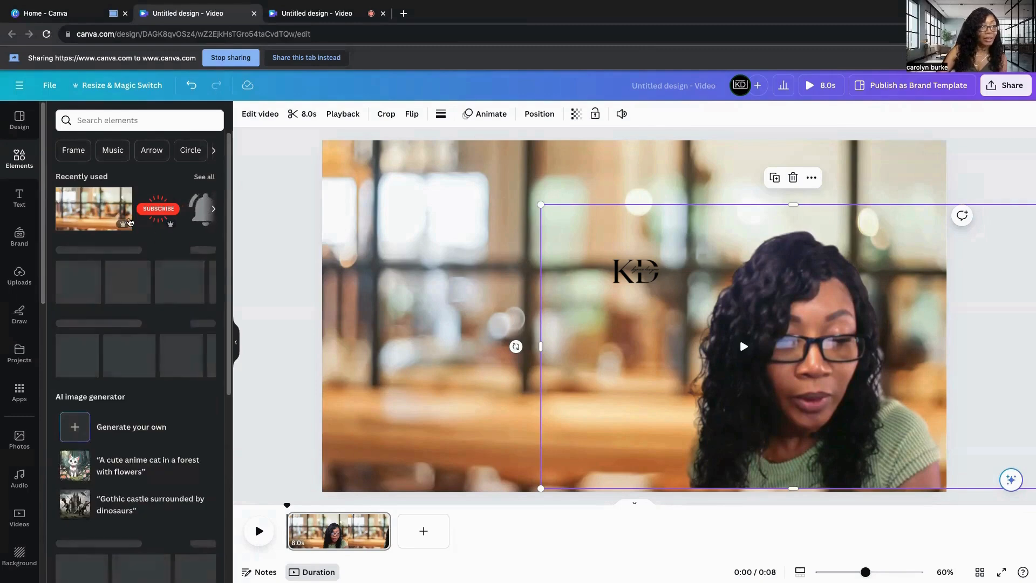
click(24, 161)
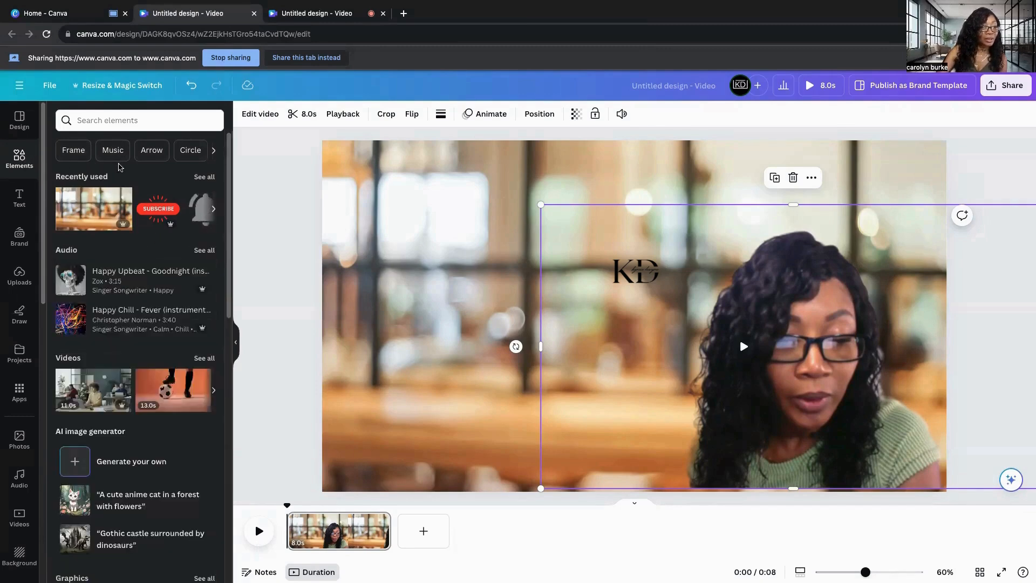
click(219, 156)
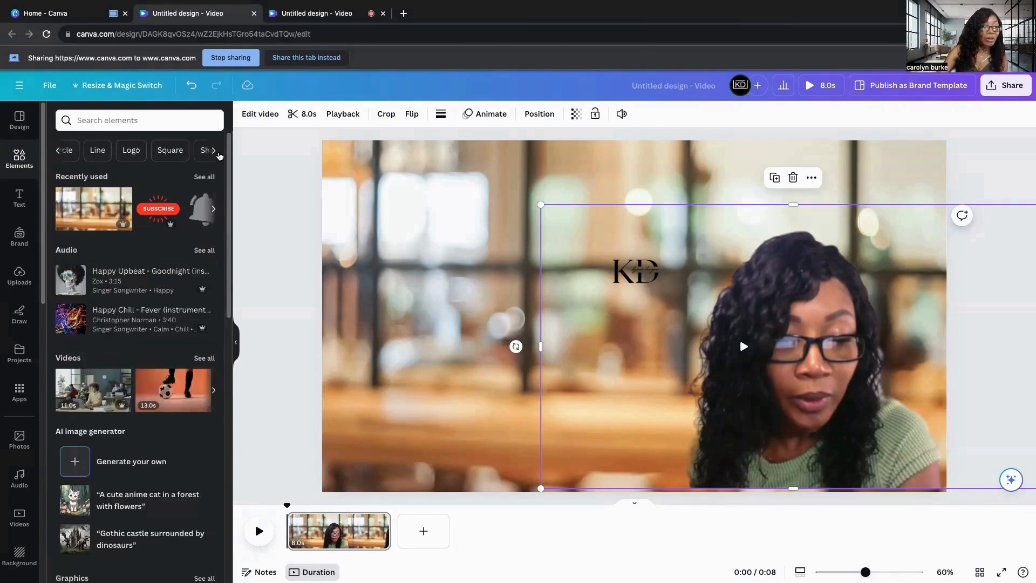
click(143, 151)
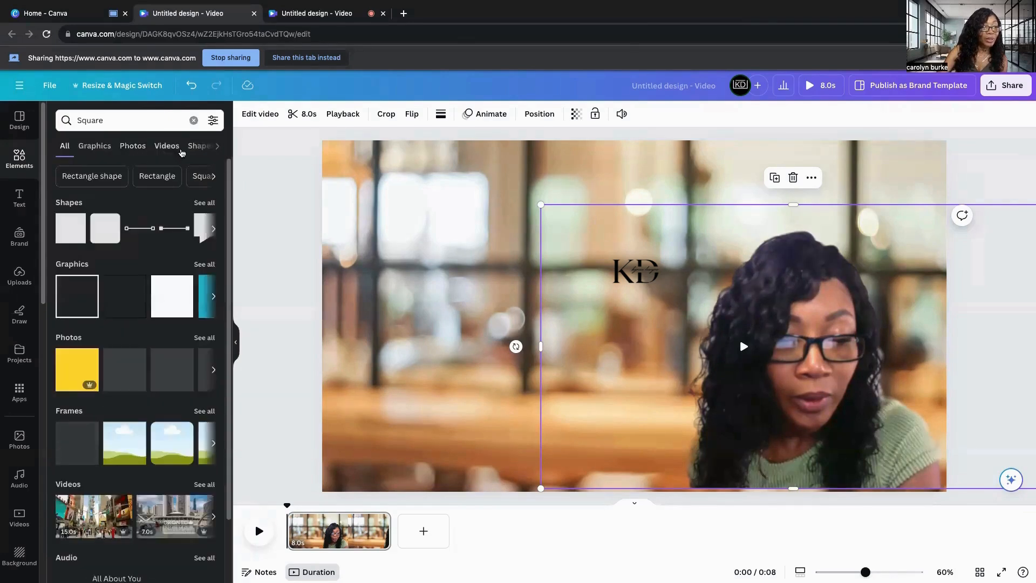
click(70, 231)
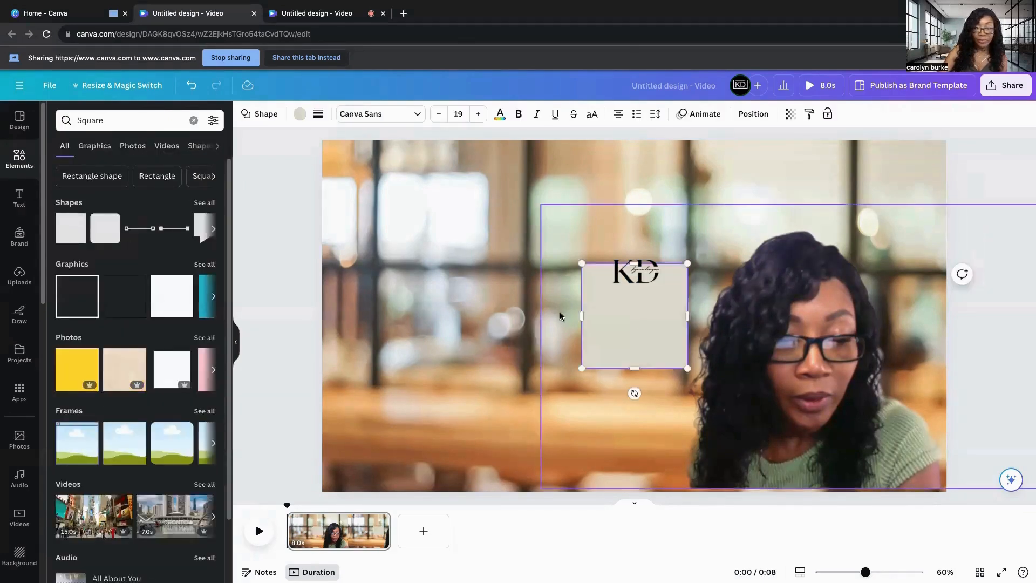
drag(621, 293, 367, 443)
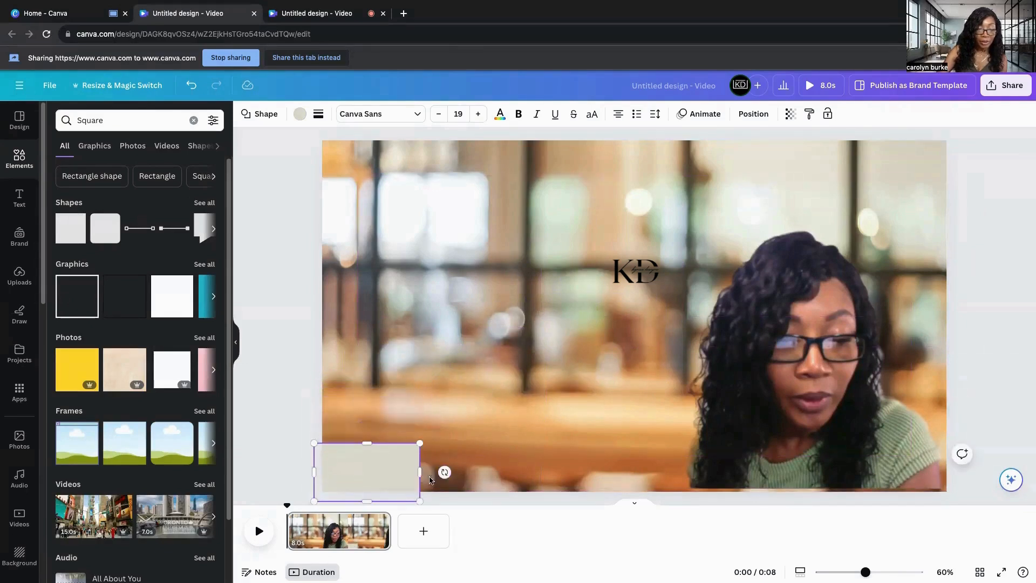
drag(421, 473, 532, 473)
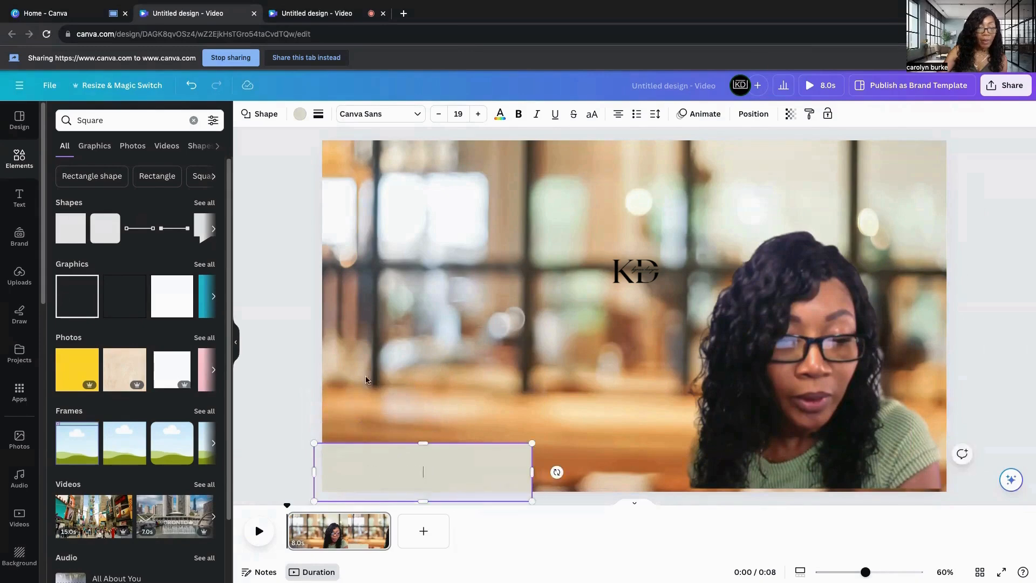
Add a subheading with the presenter's full name and place it on the banner, scaled down to about size 49.7
click(20, 201)
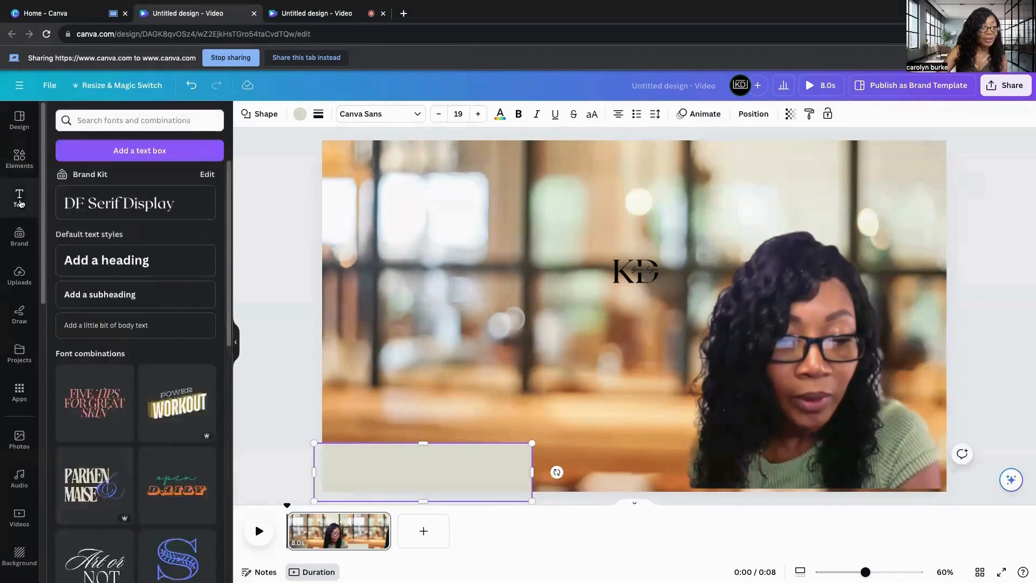
click(121, 296)
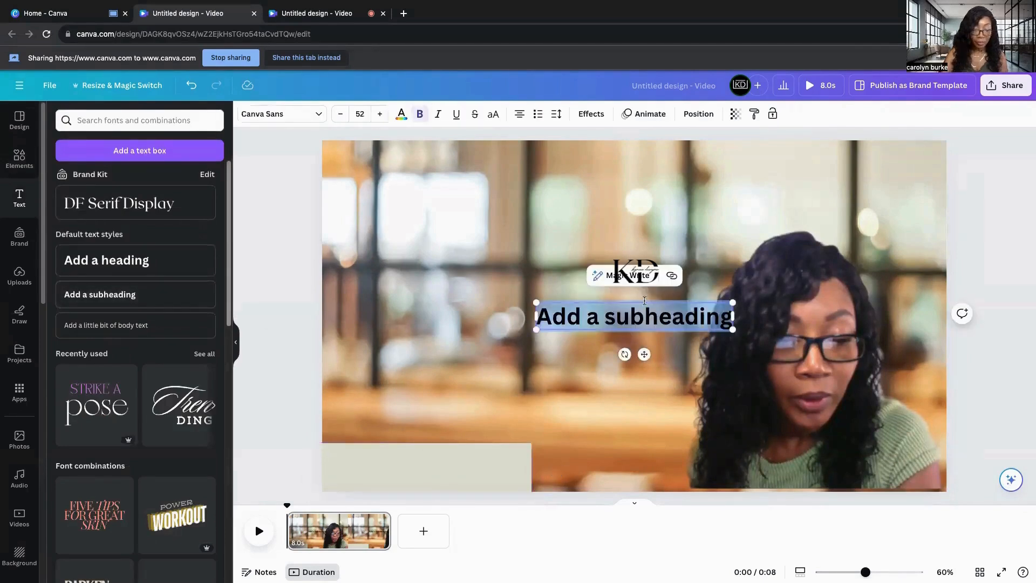
text(Car)
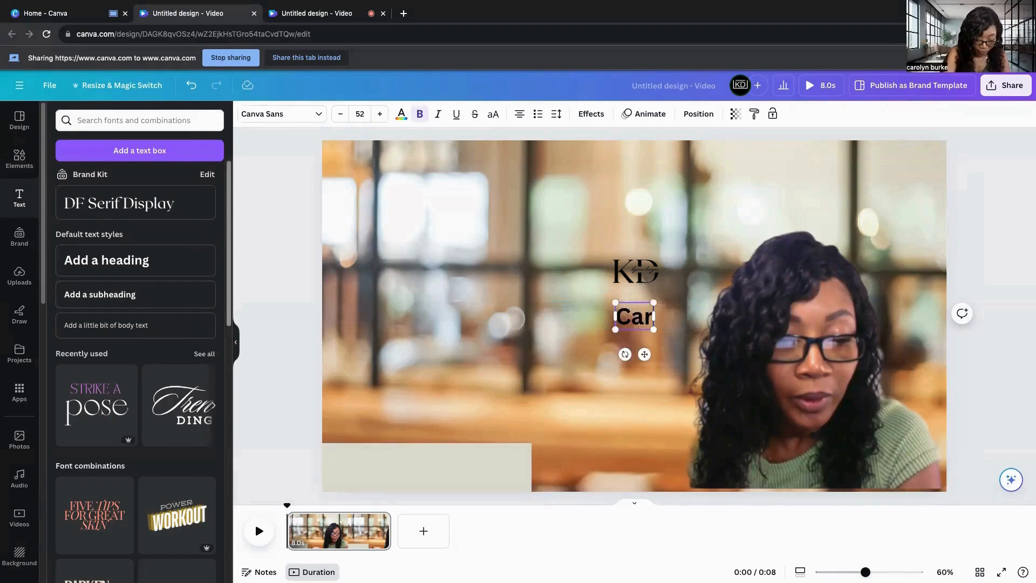
text(olyn B)
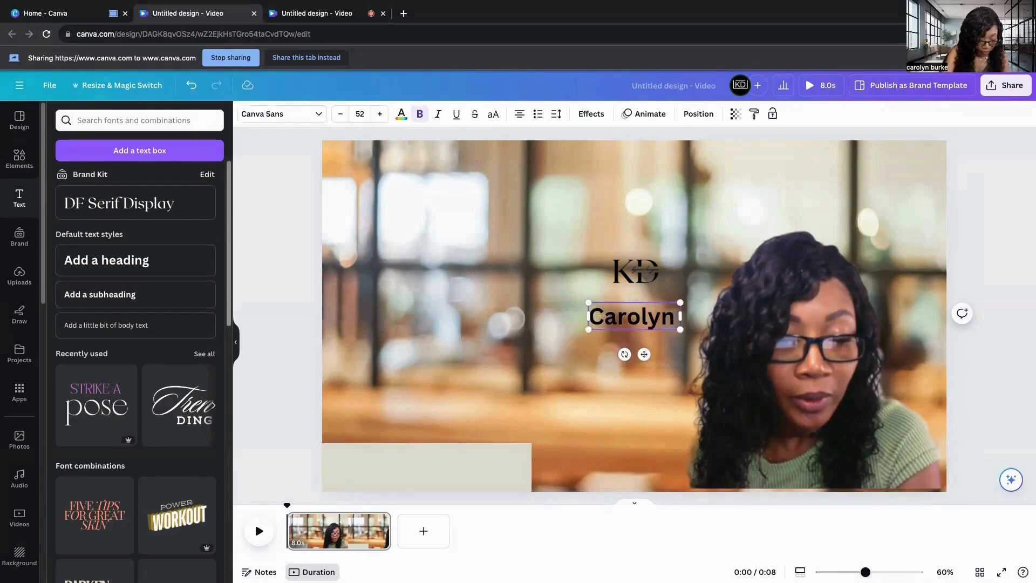
text(ke)
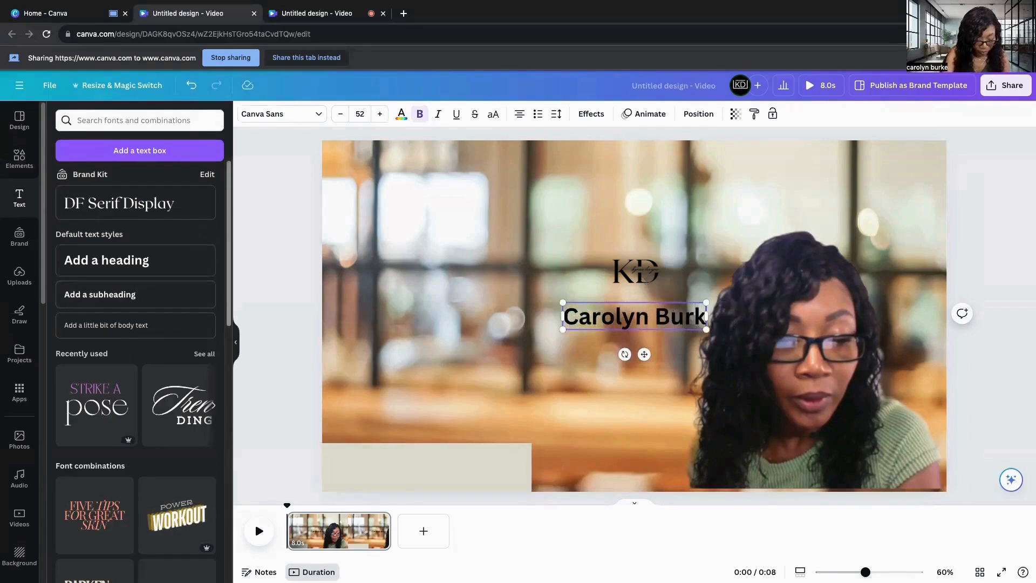
triple_click(610, 315)
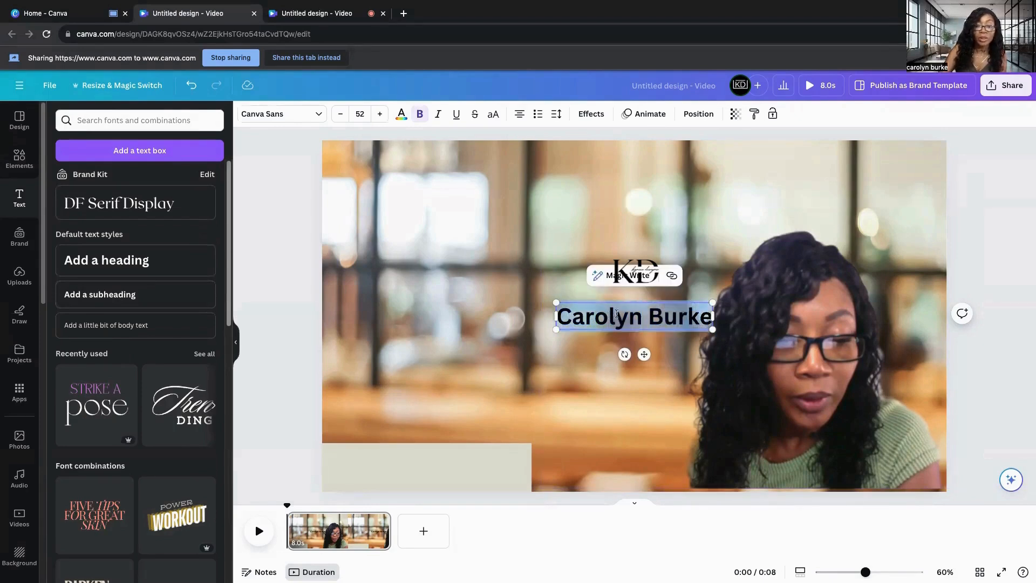
click(521, 347)
drag(627, 322, 420, 466)
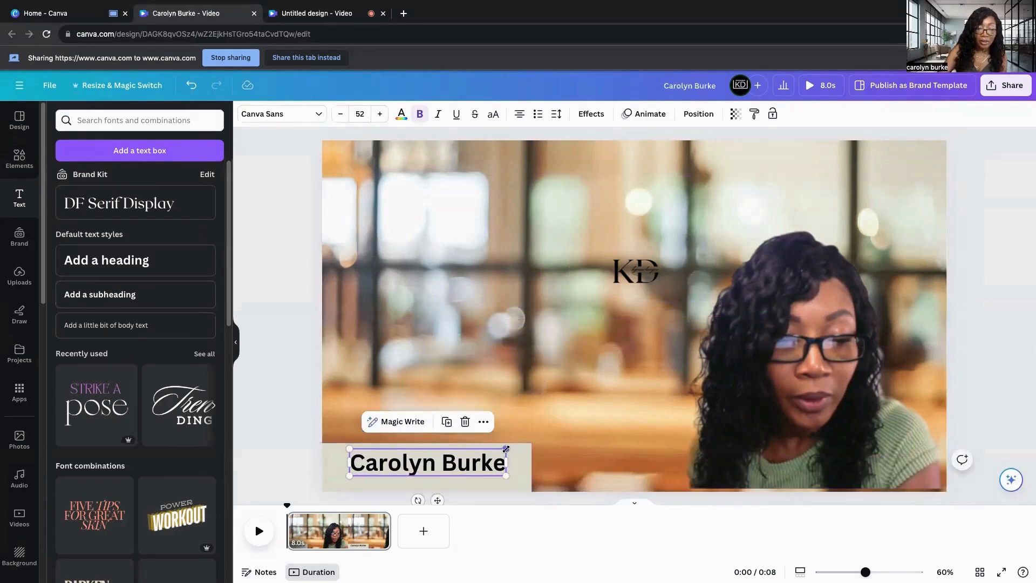
drag(505, 448, 462, 461)
Apply the Brand Kit's blue and yellow color palette to the page so the banner and name take the brand colors
click(307, 345)
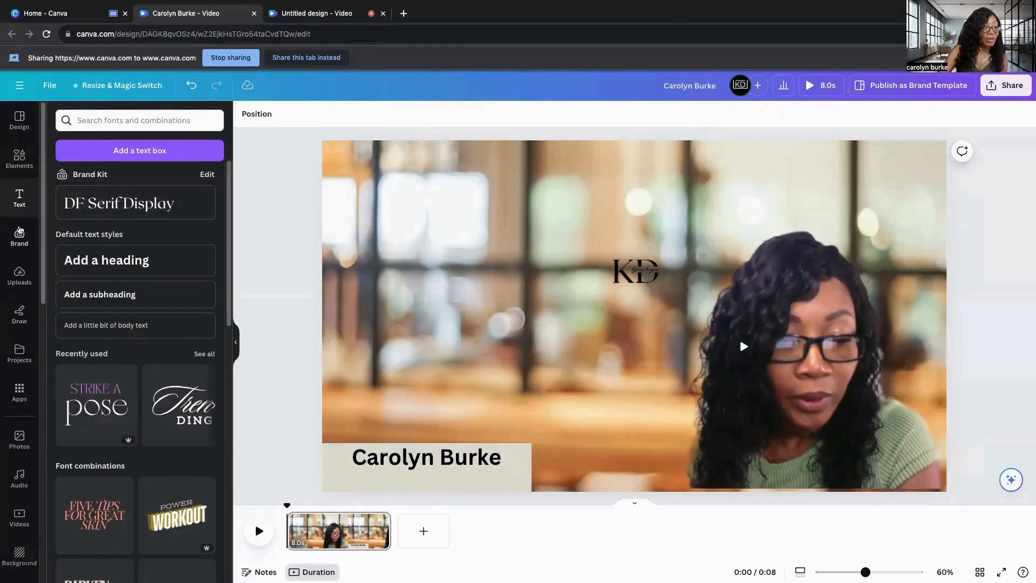
click(18, 240)
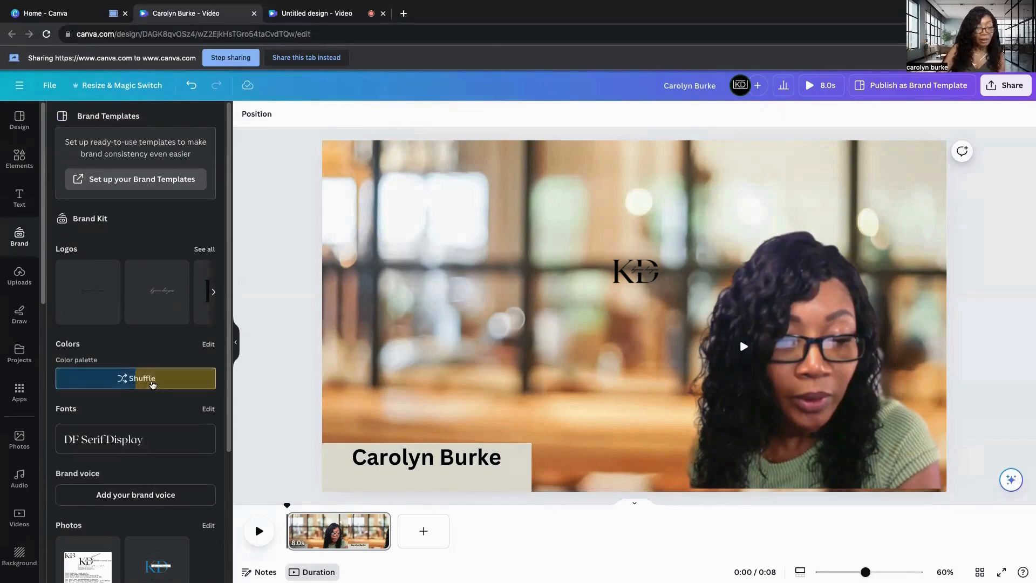
click(154, 380)
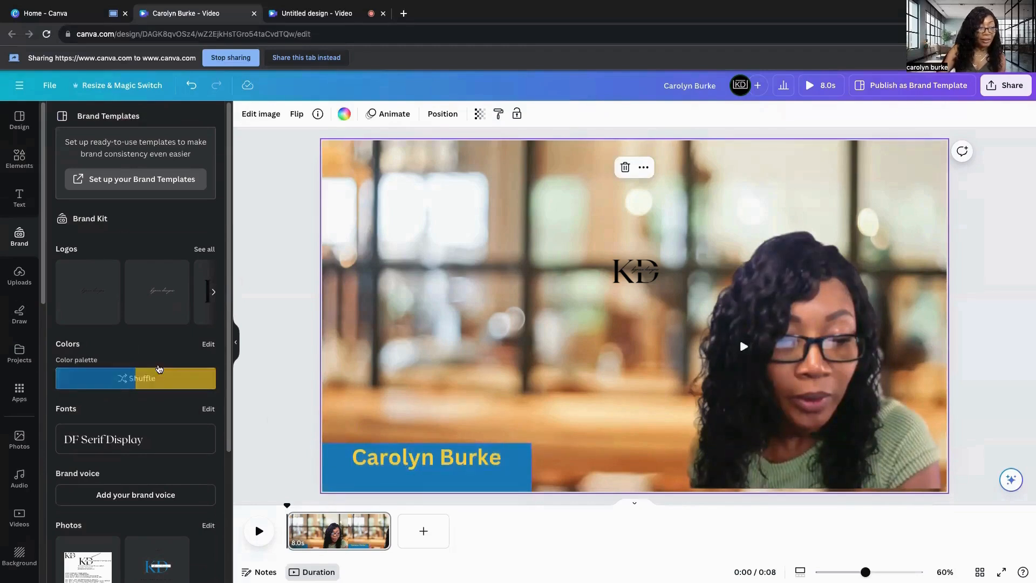
Insert the white script "kynice designs" logo from the Brand Kit and scale it down to fit beneath the name on the banner
click(158, 303)
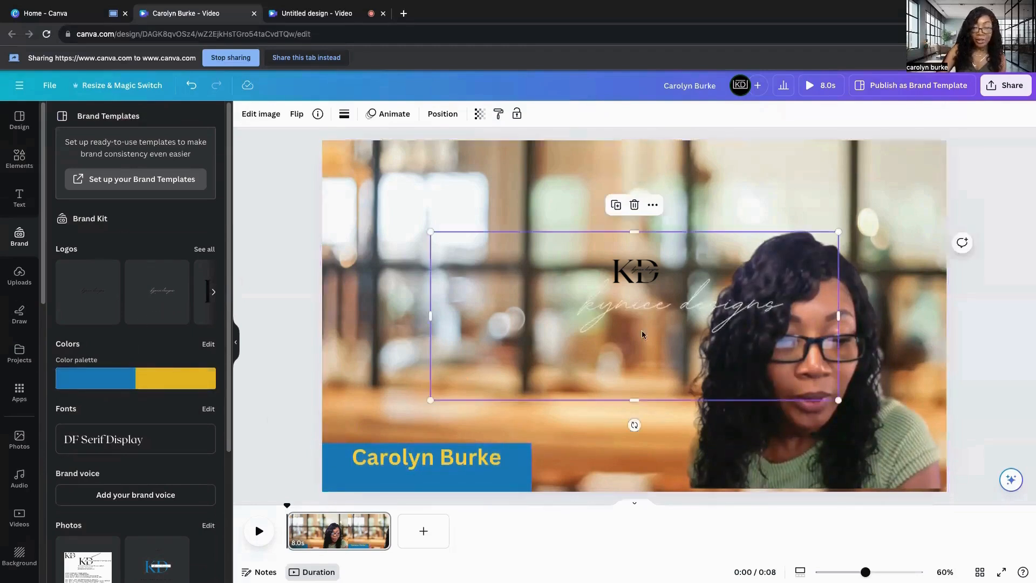
drag(696, 303, 505, 432)
drag(397, 487, 438, 477)
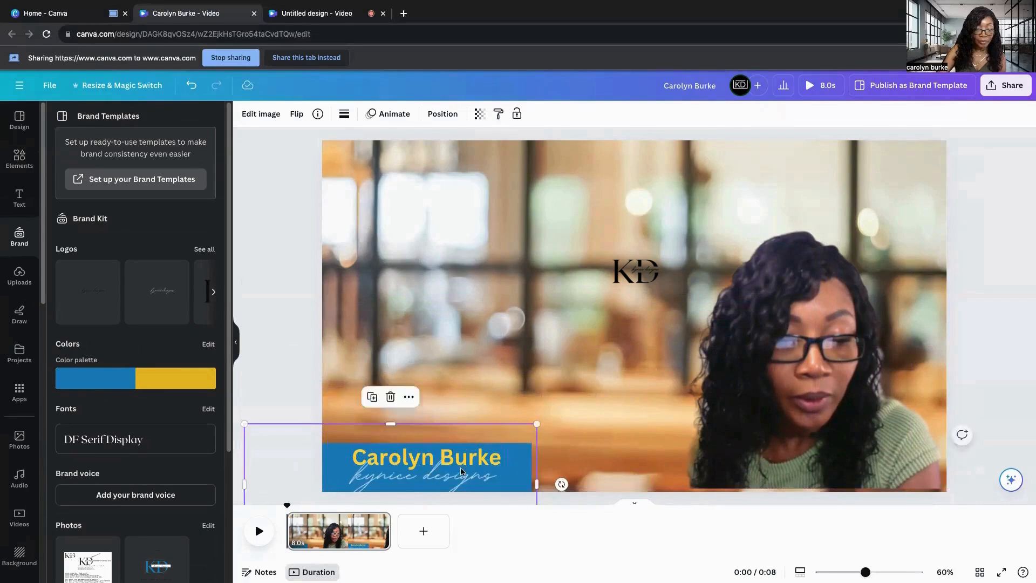
drag(536, 425, 495, 441)
drag(406, 487, 429, 482)
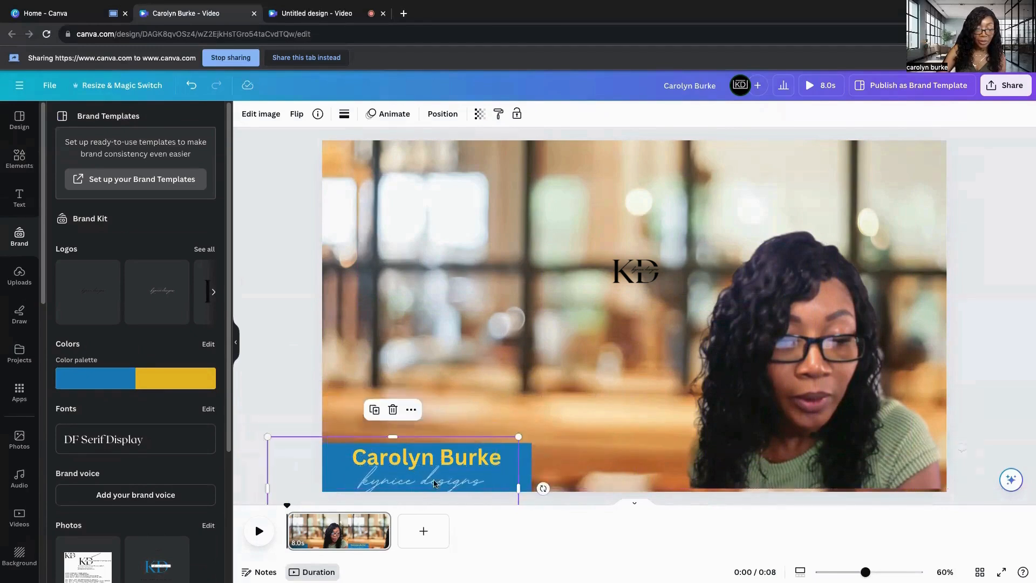
drag(515, 438, 498, 444)
drag(423, 487, 439, 479)
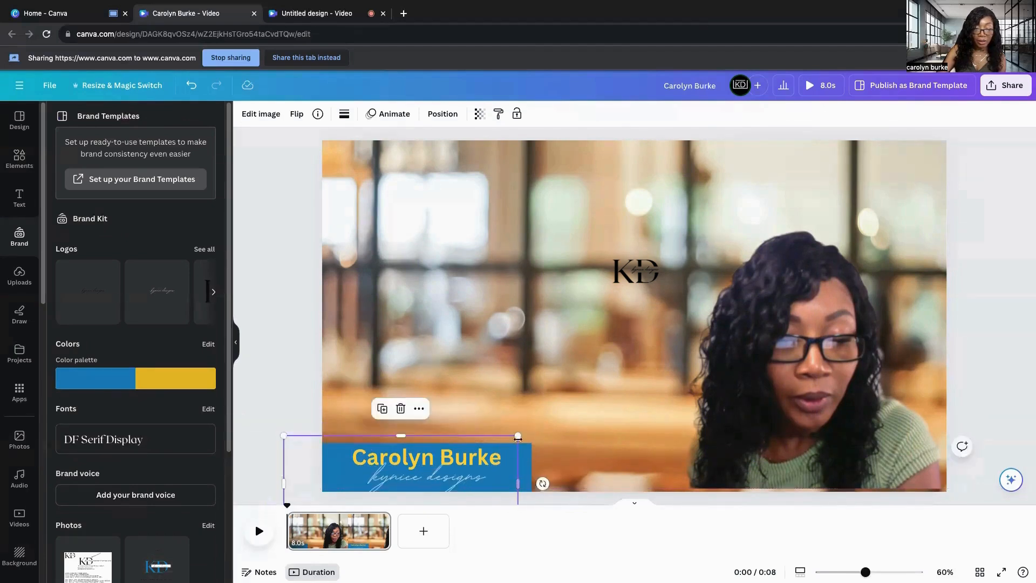
drag(516, 438, 504, 442)
drag(441, 484, 452, 479)
drag(518, 438, 502, 445)
drag(429, 482, 439, 476)
Shrink the name text slightly, shift it toward the banner's left end, and resize the script logo to sit beneath it
click(474, 458)
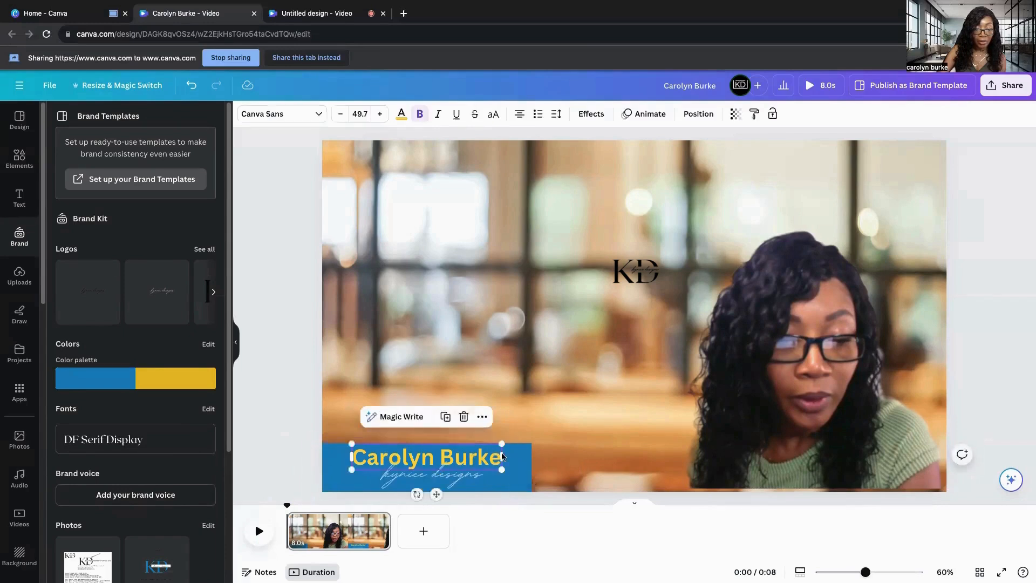
drag(502, 470, 422, 482)
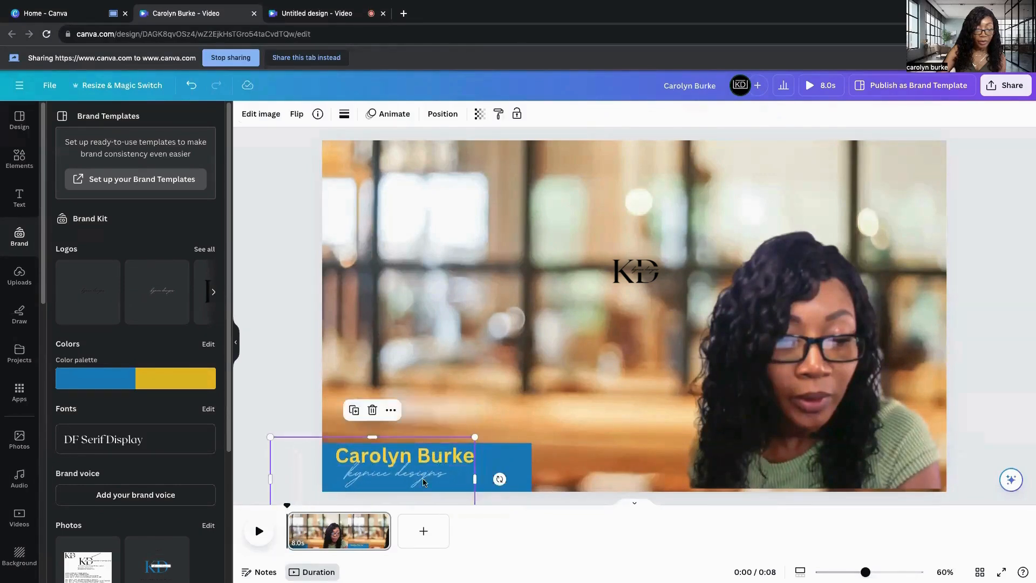
drag(475, 437, 459, 443)
drag(402, 482, 419, 480)
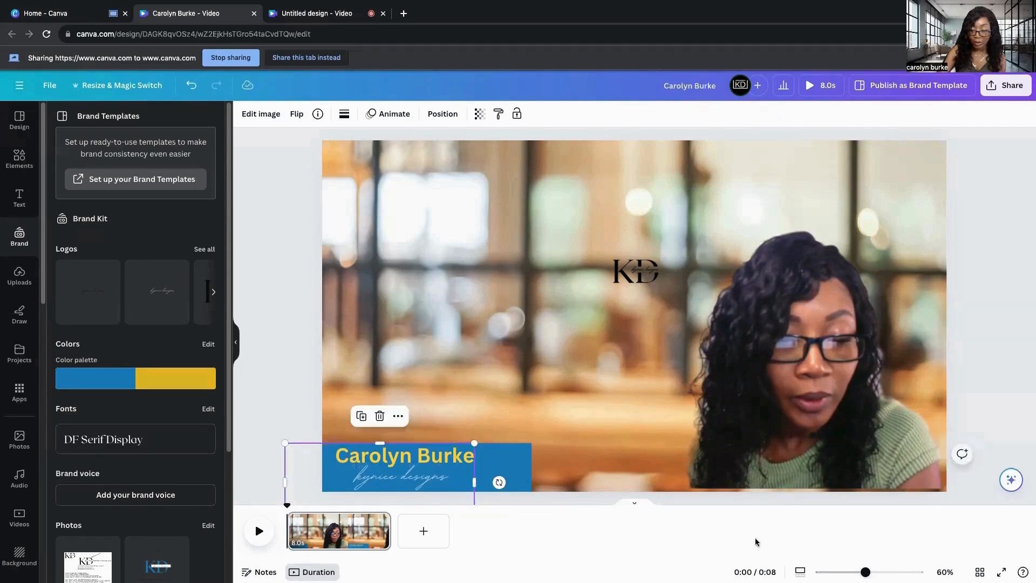
Fine-tune the script logo's position beneath the name on the blue banner at 76% zoom
scroll(643, 432, up, 5)
scroll(643, 432, down, 4)
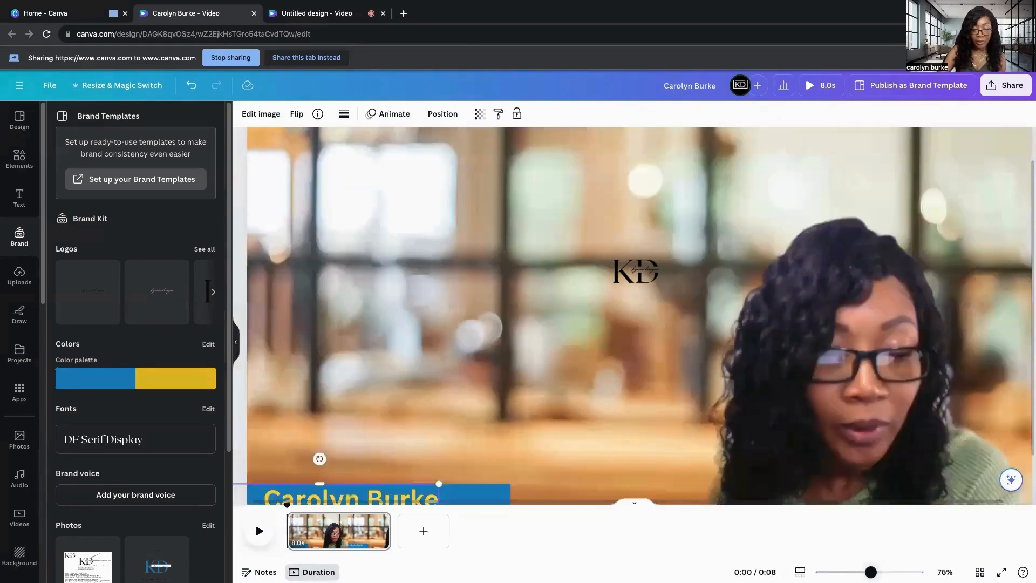
scroll(634, 478, up, 1)
scroll(633, 476, down, 3)
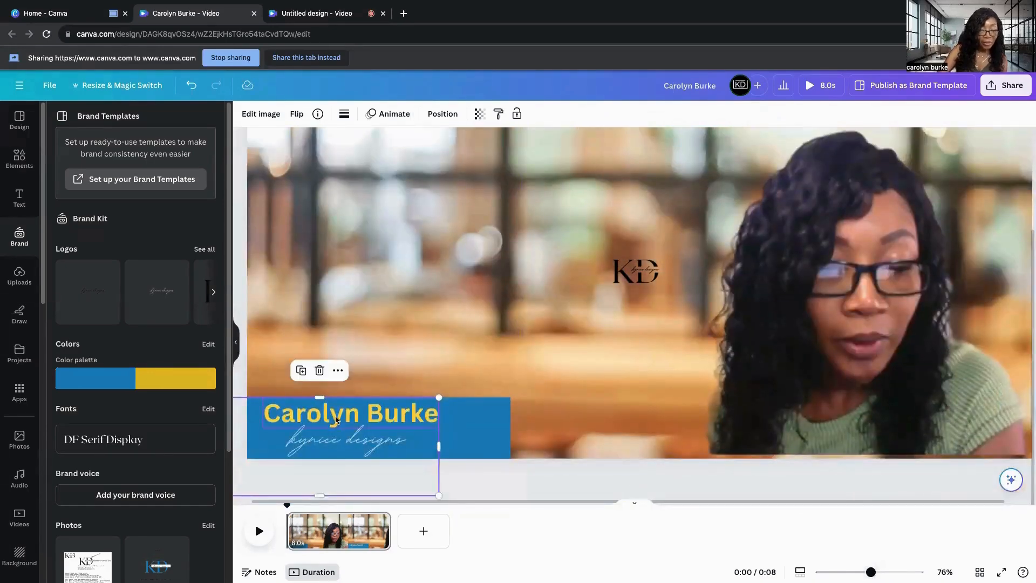
click(302, 372)
drag(358, 449, 352, 443)
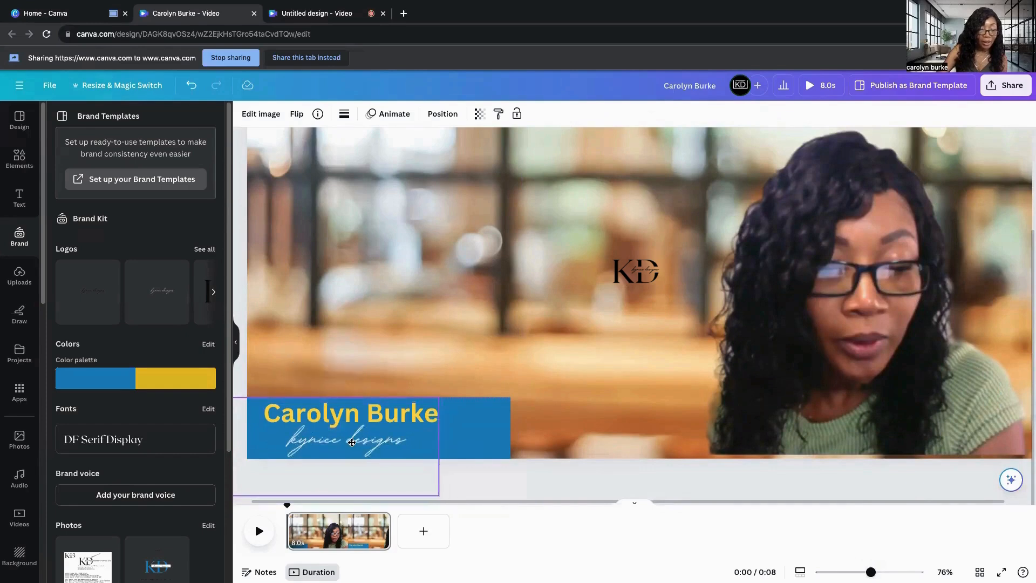
click(580, 446)
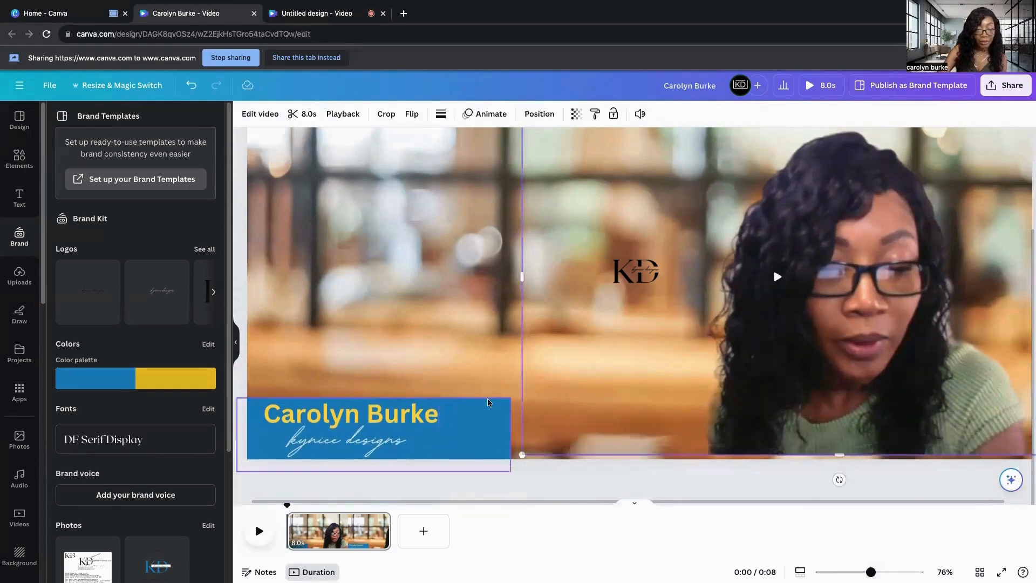
Shorten the blue banner from its right side so that it ends just past the name
click(493, 344)
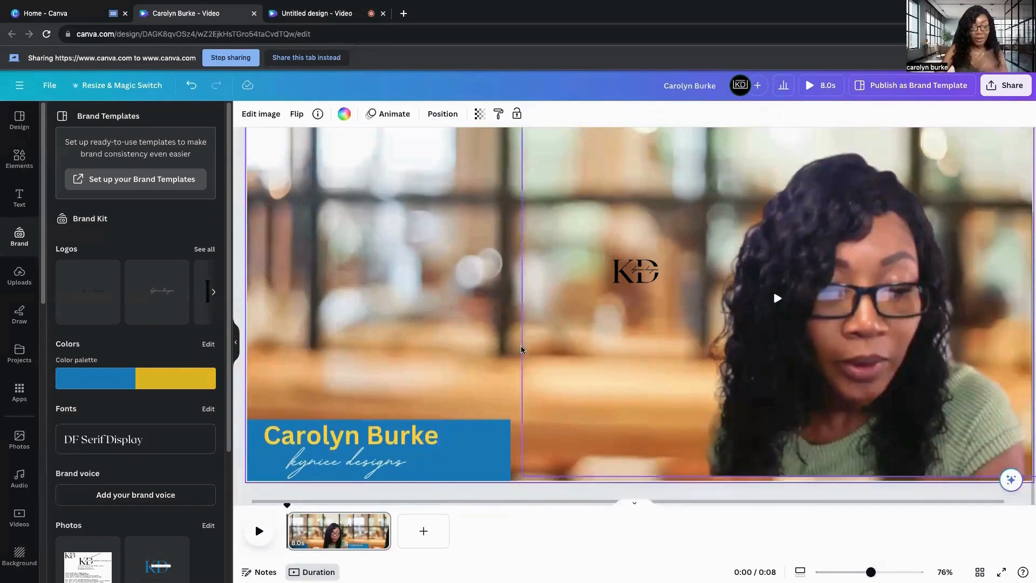
click(494, 458)
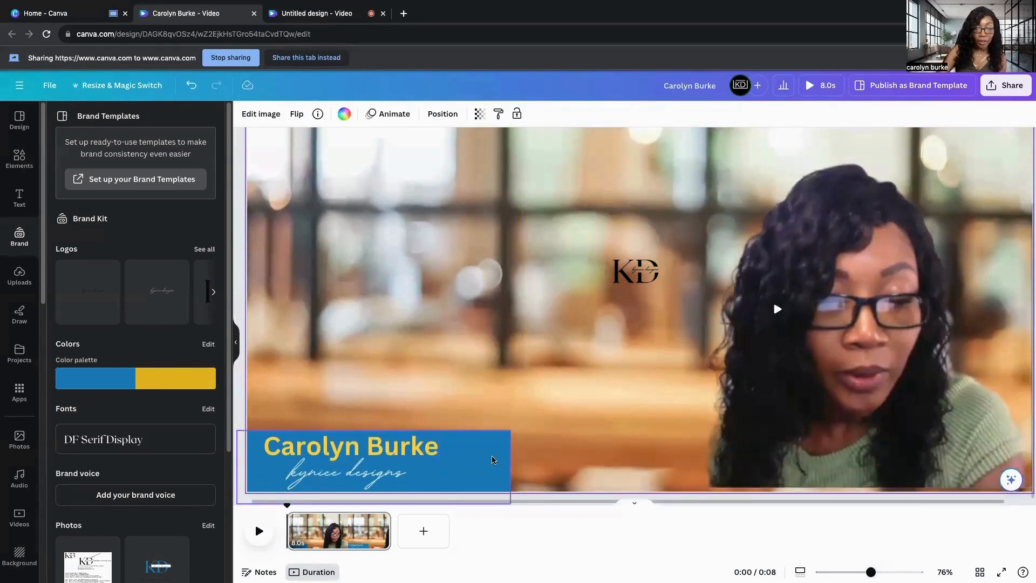
drag(510, 458, 450, 452)
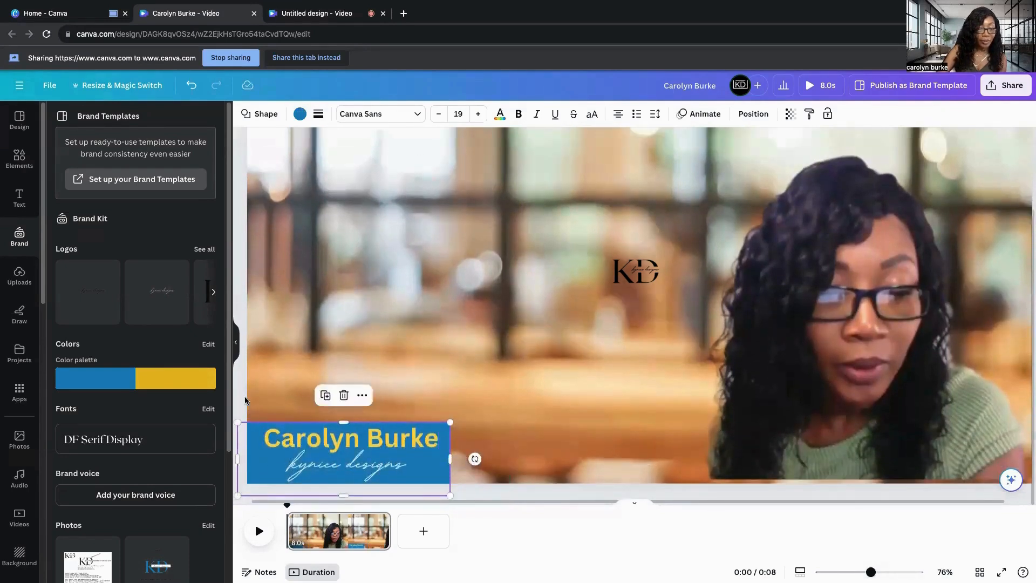
drag(254, 471, 254, 473)
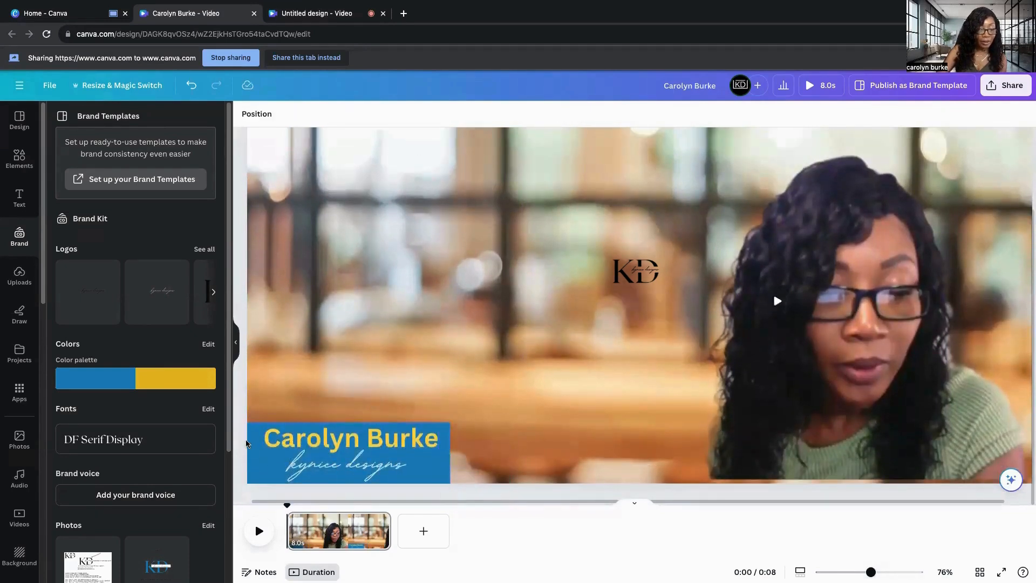
Select the banner, name and script logo together and shift them slightly left toward the page edge
drag(241, 438, 424, 490)
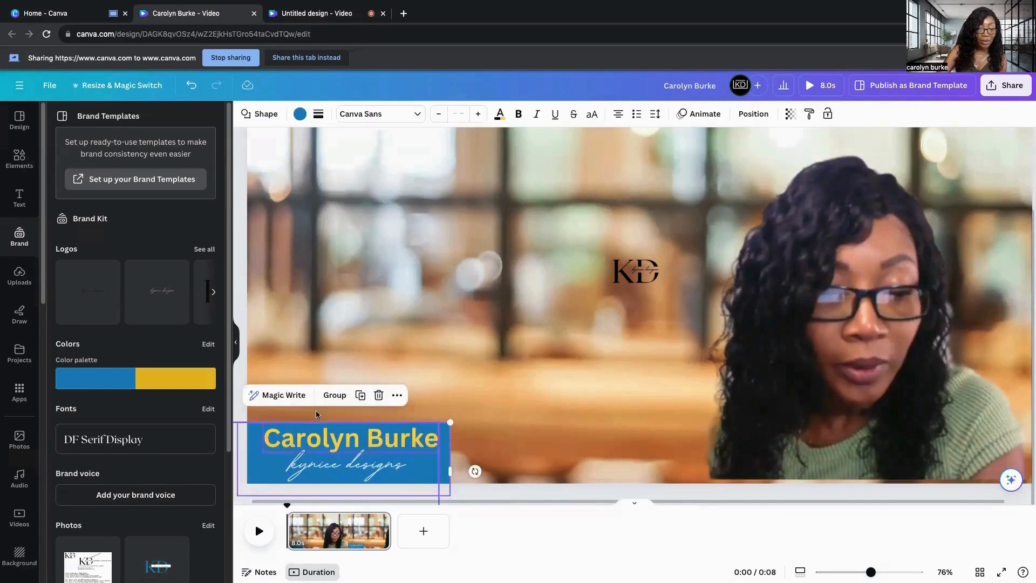
click(337, 399)
drag(384, 456, 405, 461)
click(373, 401)
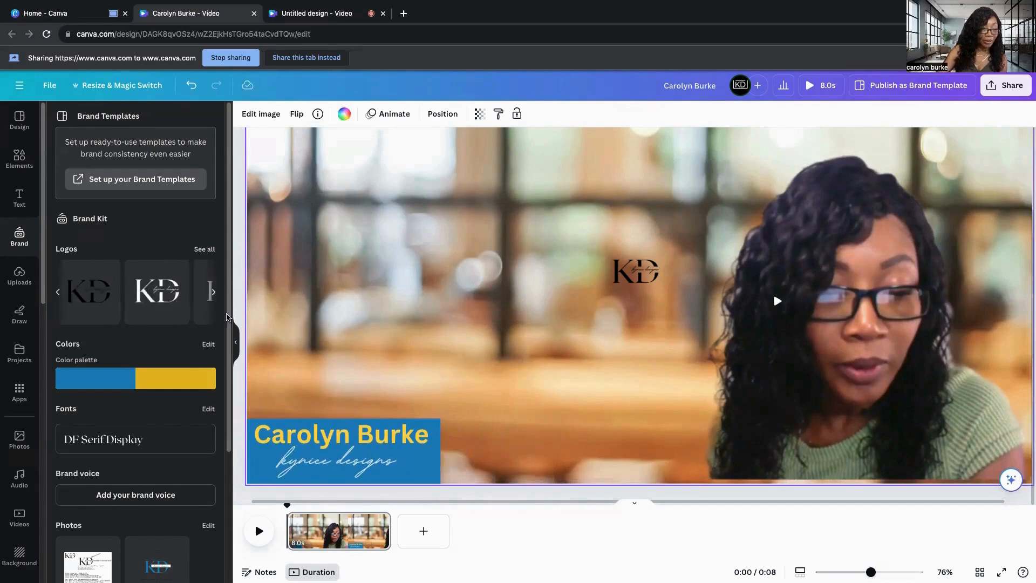
Insert the black KD logo from the Brand Kit, shrink it beside the banner, and overlay the white KD version at about 177 by 107
click(76, 290)
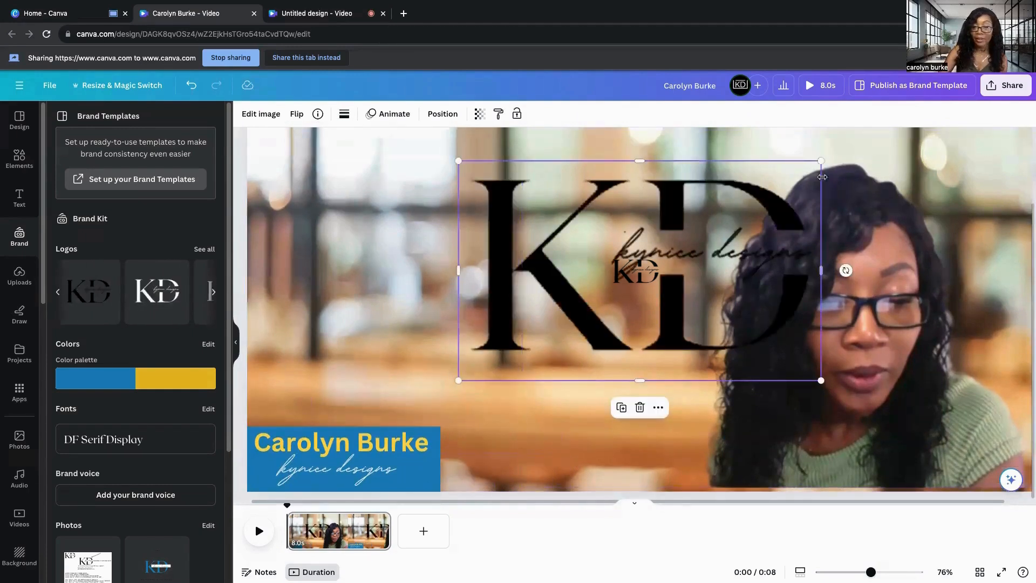
drag(821, 161, 490, 444)
click(164, 290)
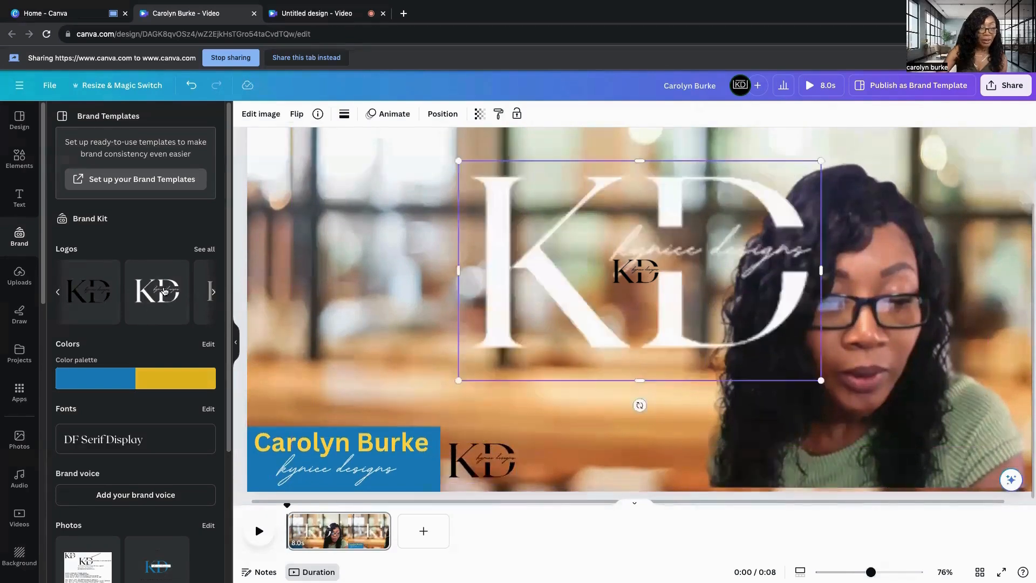
drag(821, 158, 699, 237)
drag(645, 261, 518, 432)
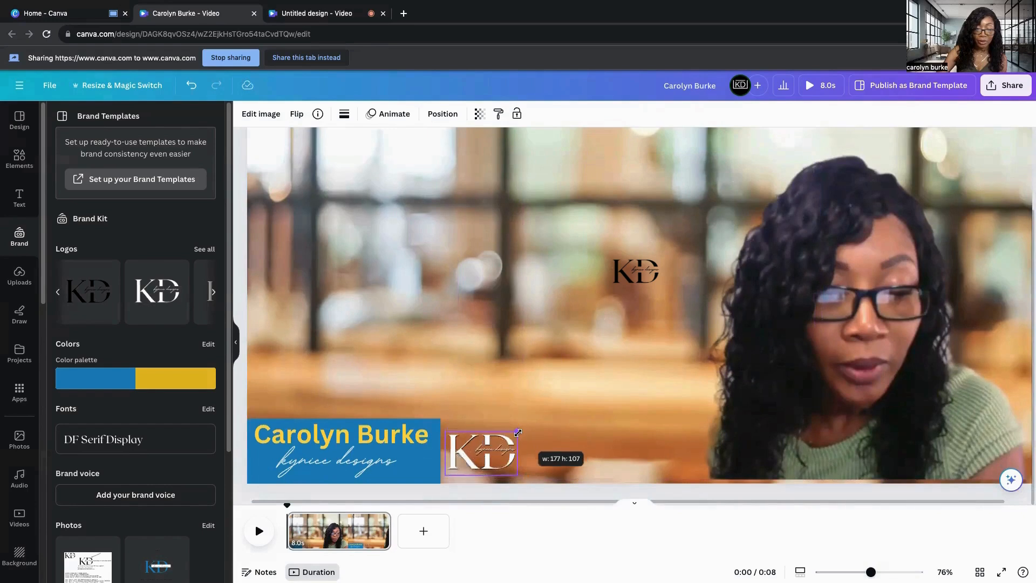
click(553, 420)
click(469, 420)
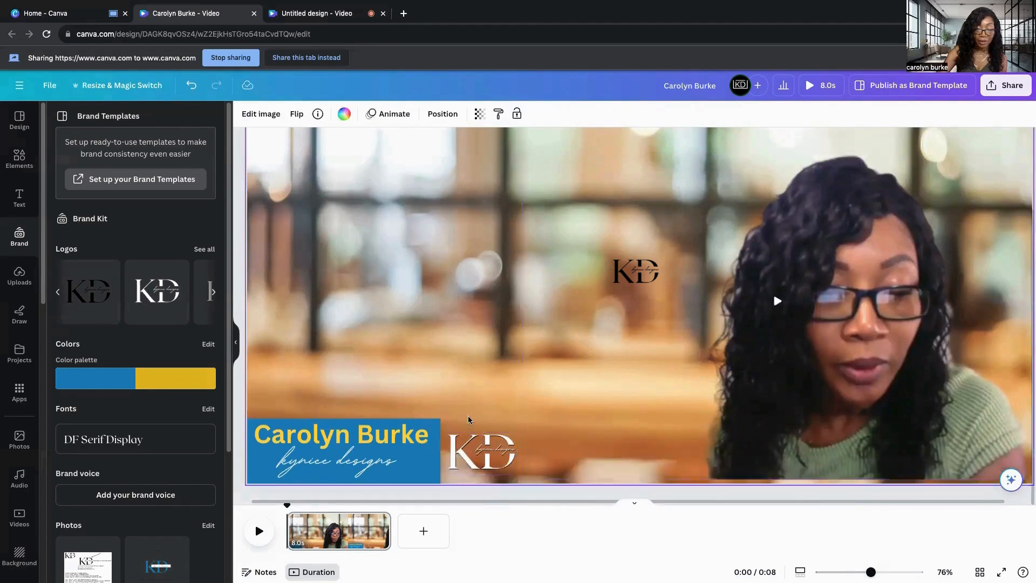
scroll(640, 311, down, 1)
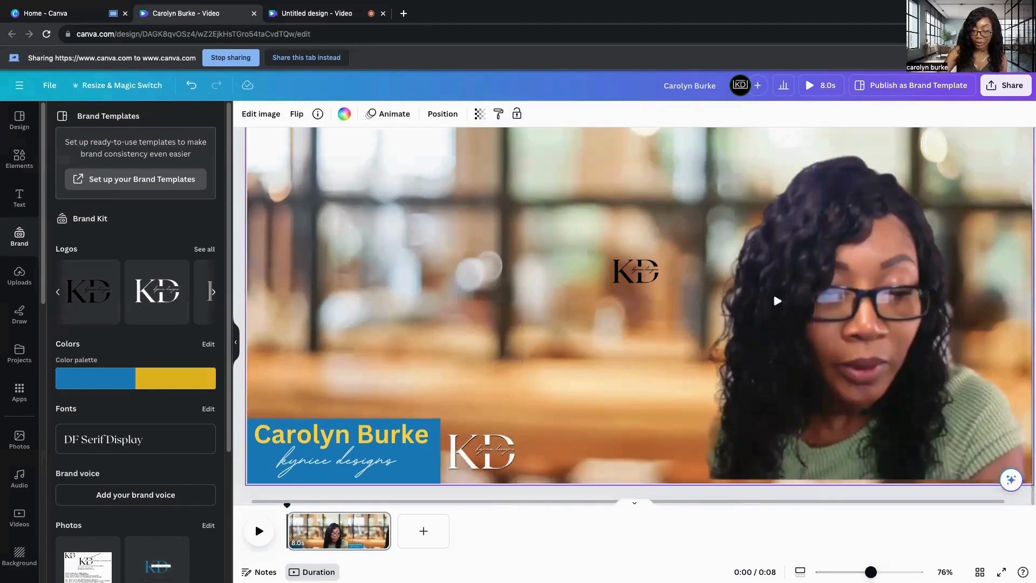
scroll(589, 405, up, 5)
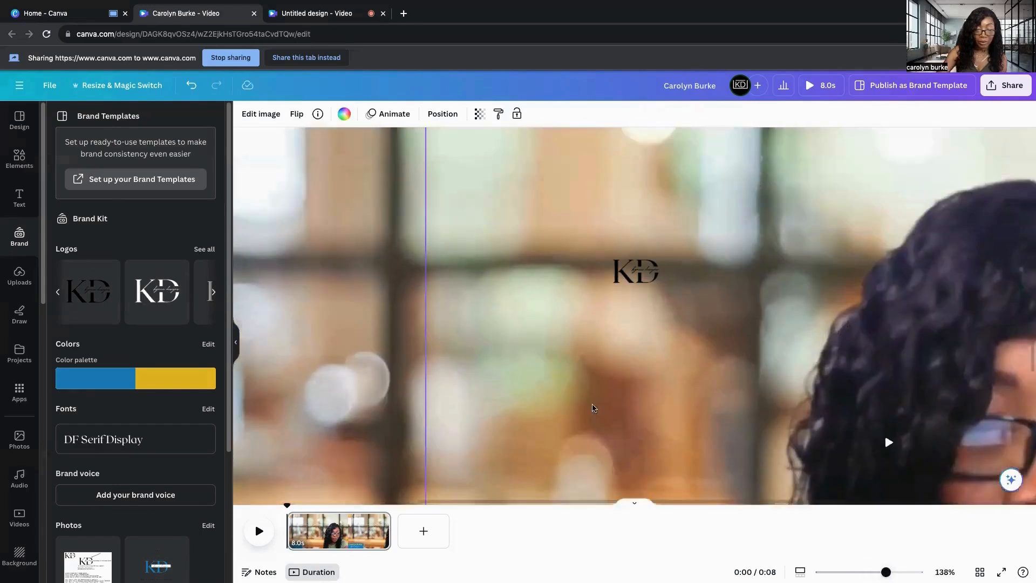
scroll(594, 401, down, 1)
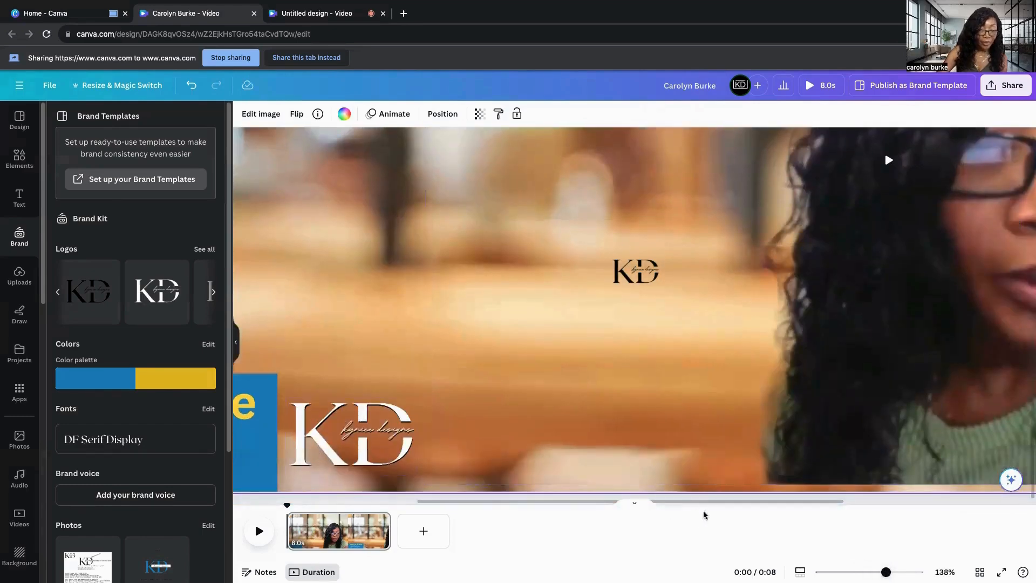
scroll(818, 528, down, 5)
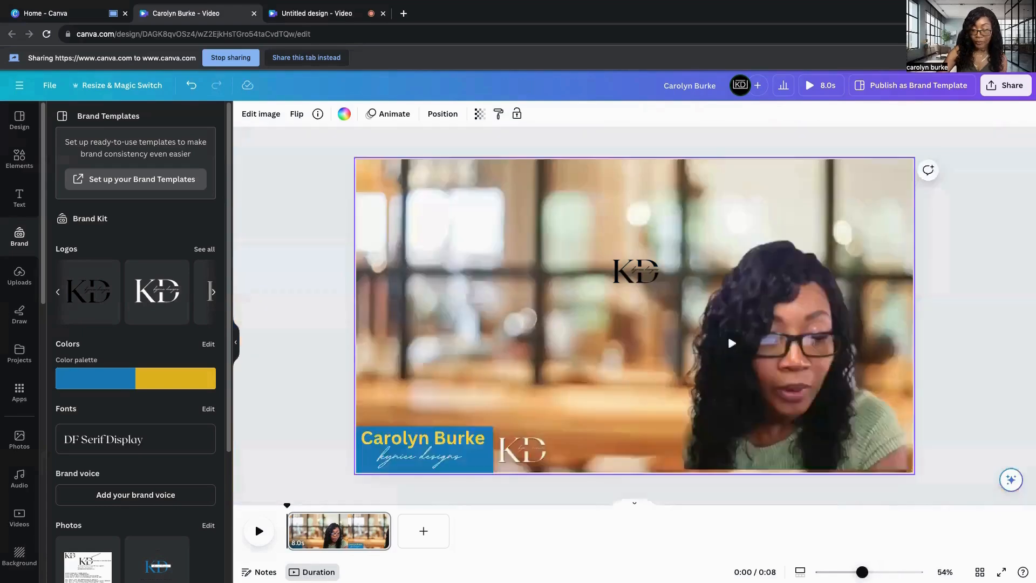
drag(861, 572, 862, 572)
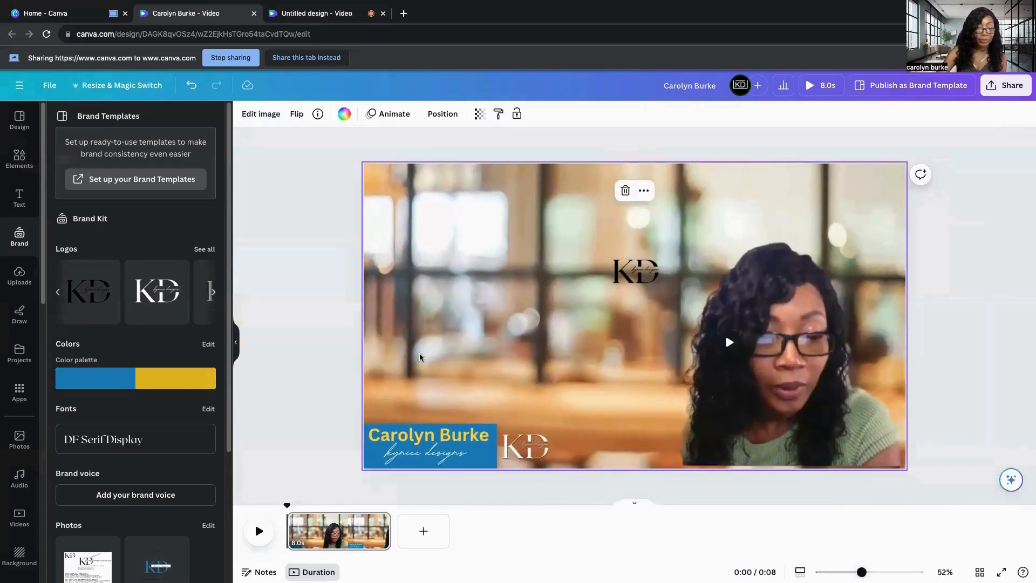
click(329, 343)
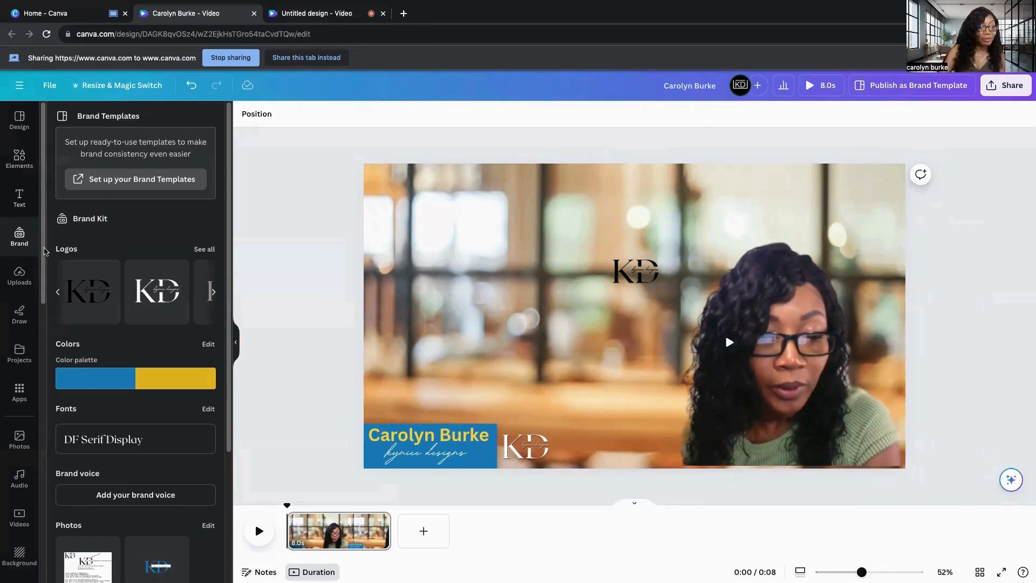
click(456, 436)
click(409, 402)
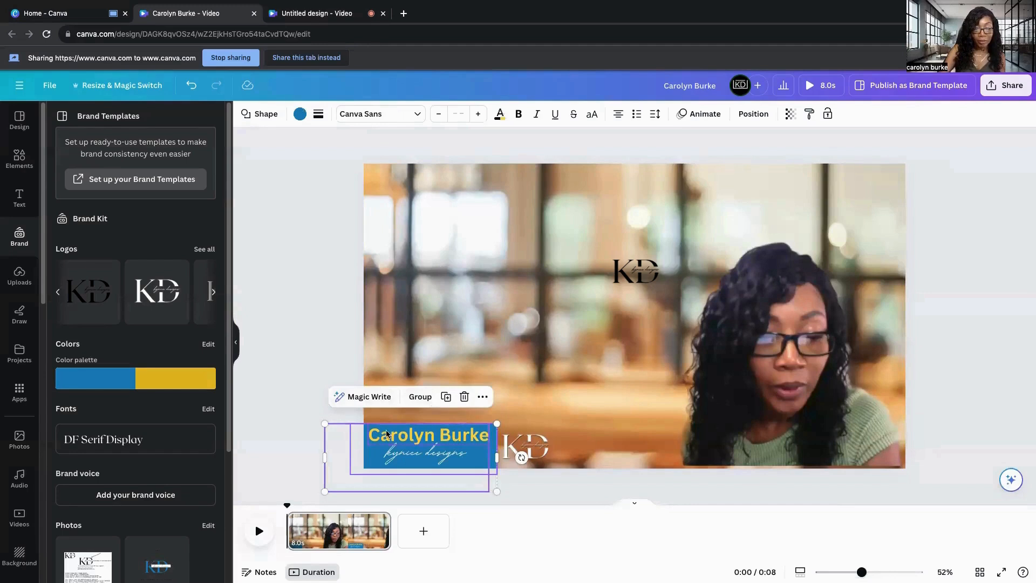
click(320, 369)
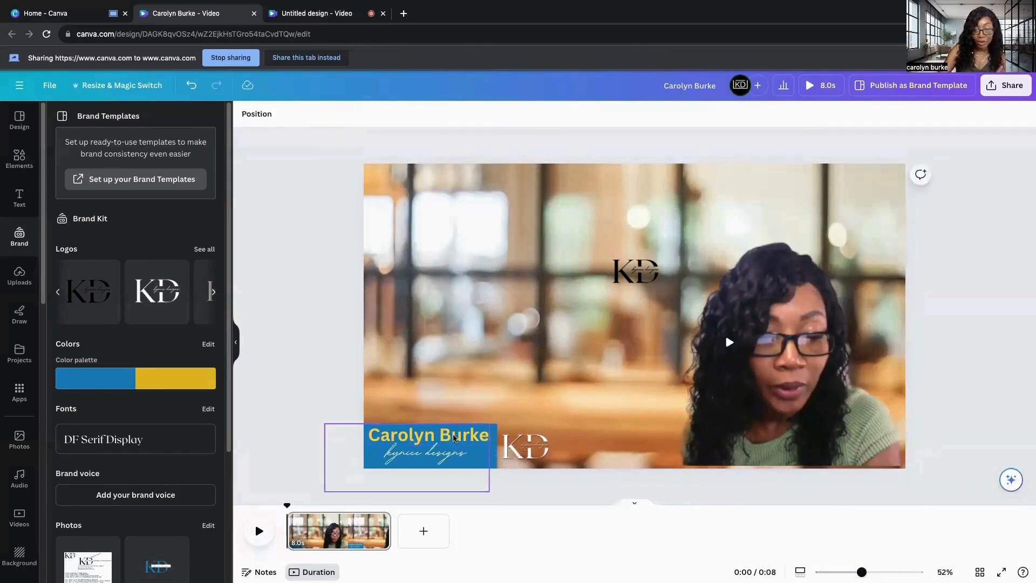
Try the Wipe entrance animation on the script logo beneath the name and undo it
click(455, 438)
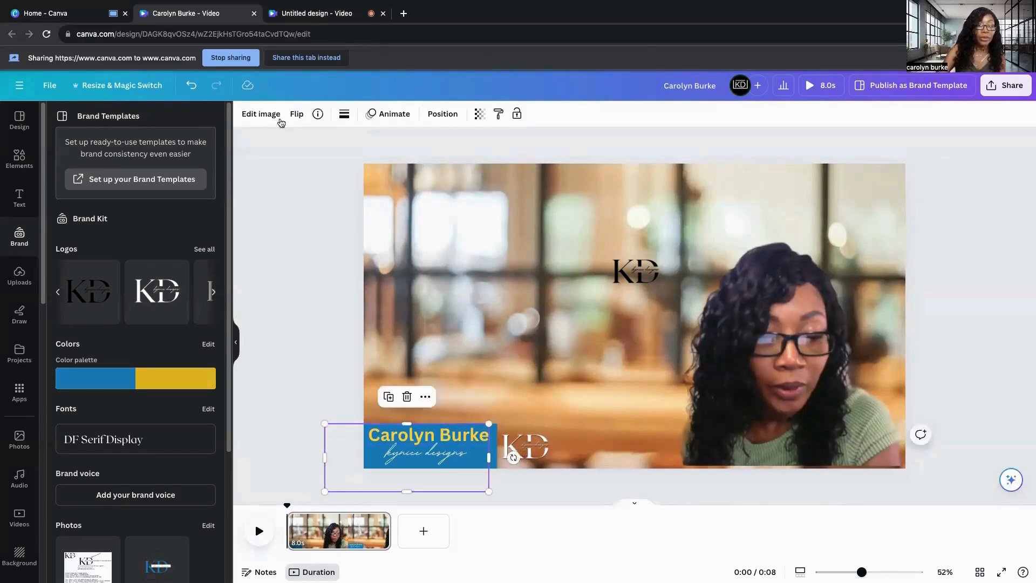
click(389, 114)
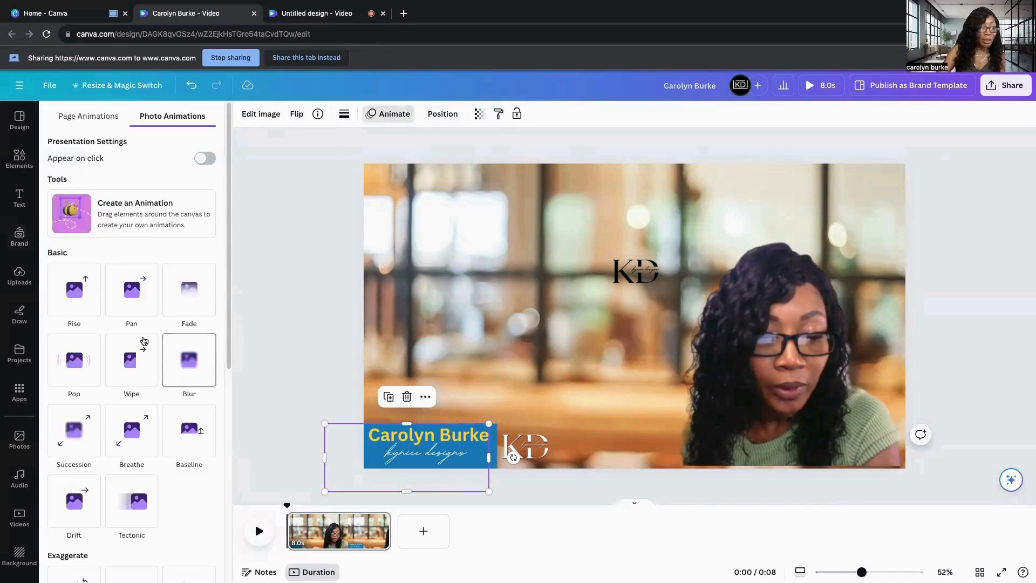
scroll(214, 363, down, 5)
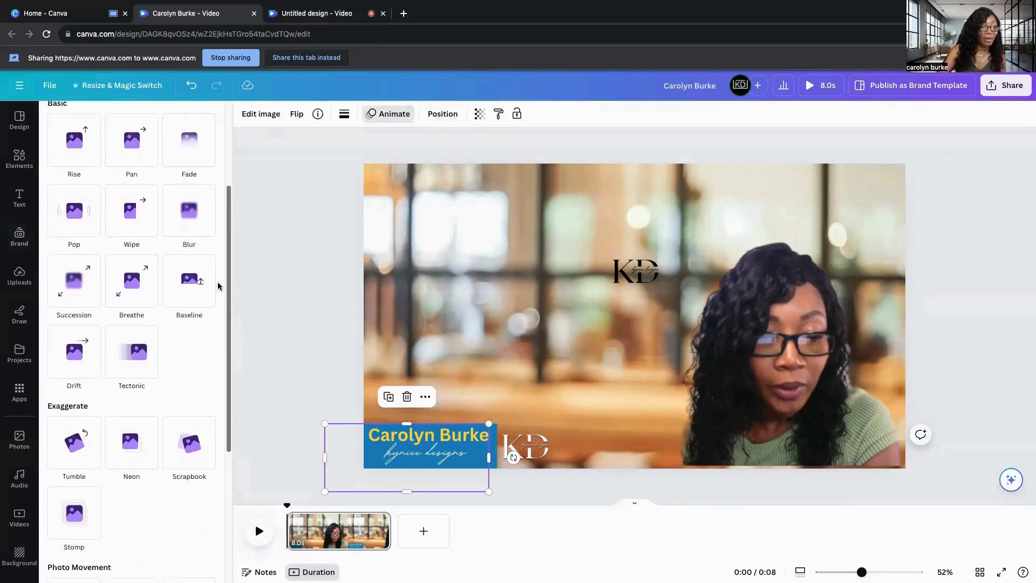
scroll(214, 362, down, 2)
scroll(229, 345, up, 5)
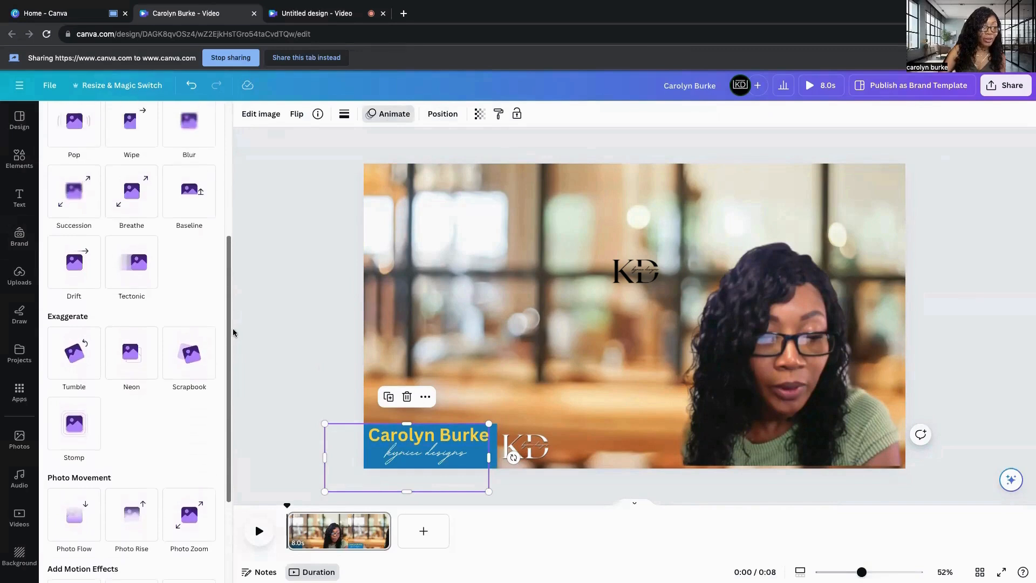
scroll(236, 280, up, 2)
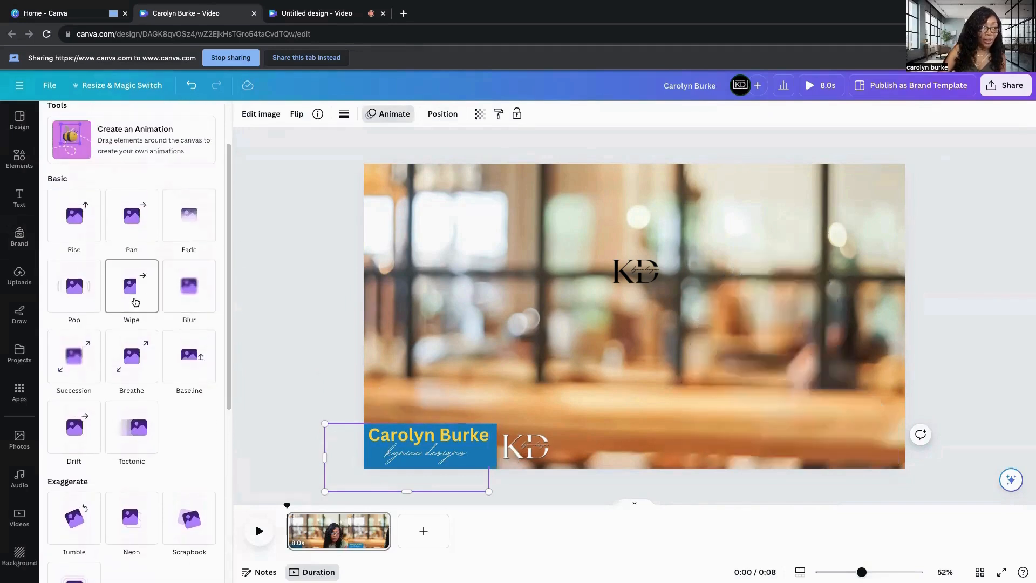
click(135, 300)
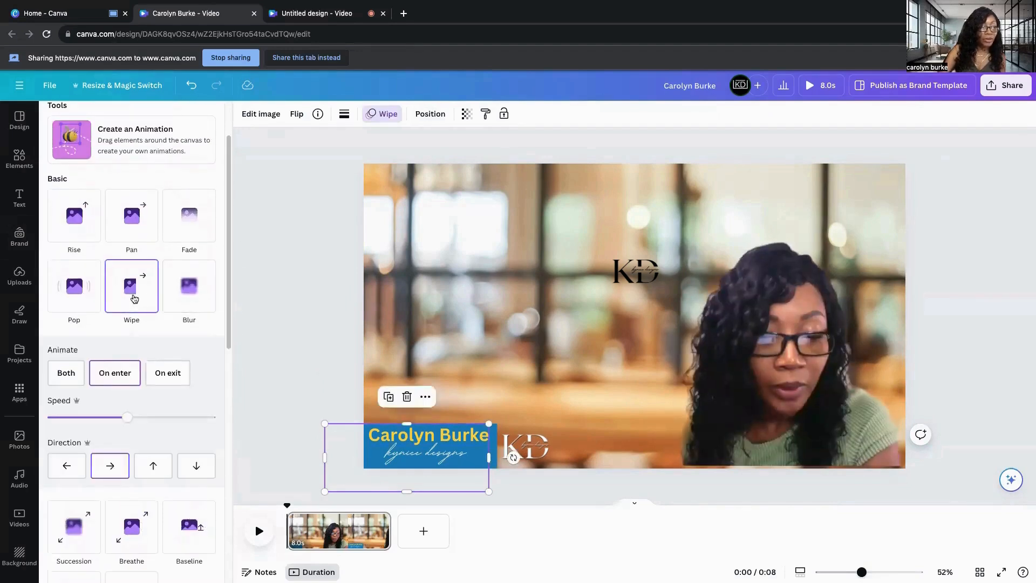
click(191, 87)
click(286, 267)
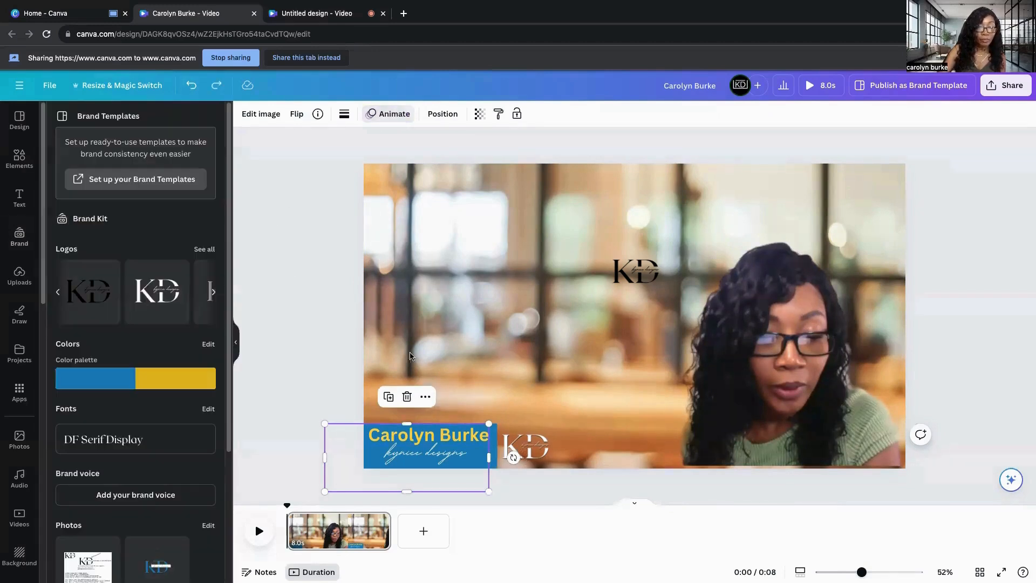
Crop the empty space from the bottom, top and left of the script logo's frame beneath the name
click(320, 384)
click(411, 456)
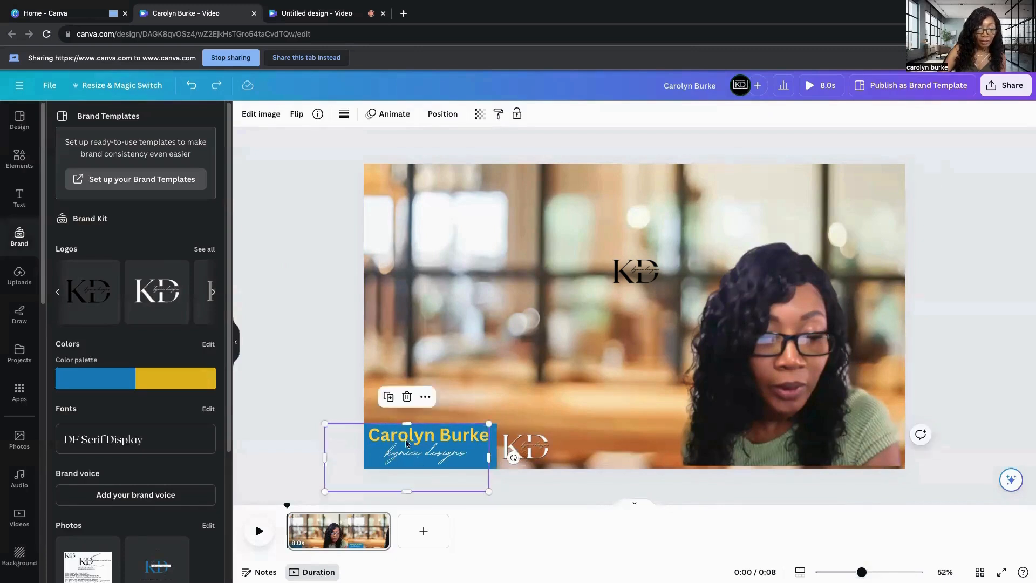
drag(296, 417, 411, 455)
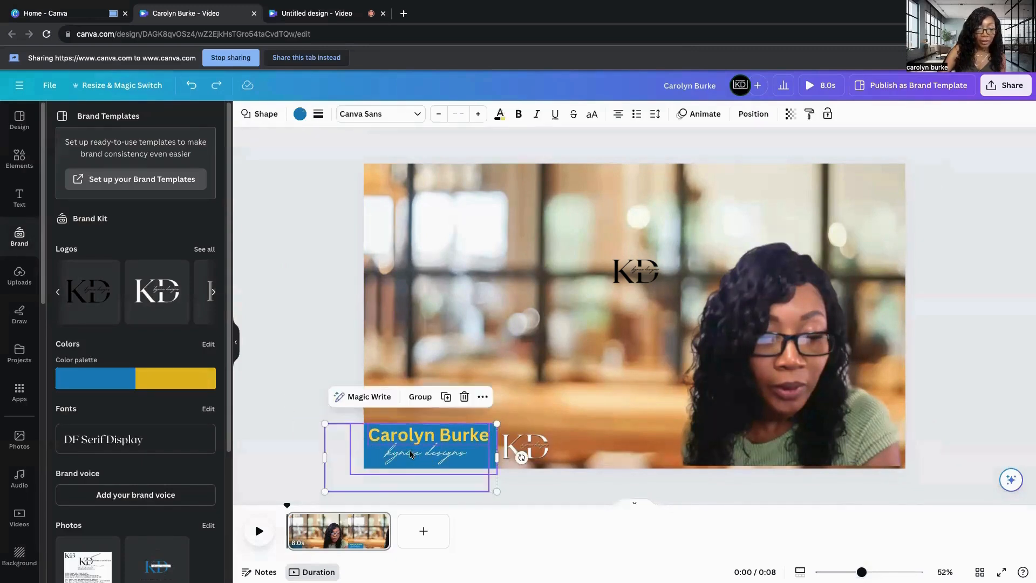
click(322, 384)
click(470, 439)
drag(407, 491, 408, 465)
drag(412, 424, 419, 449)
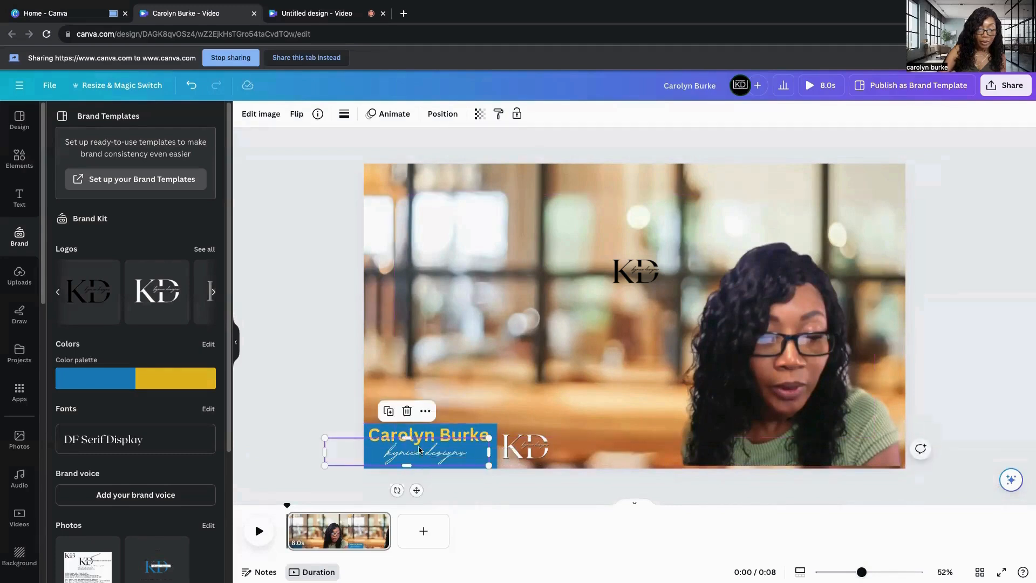
drag(324, 450, 348, 448)
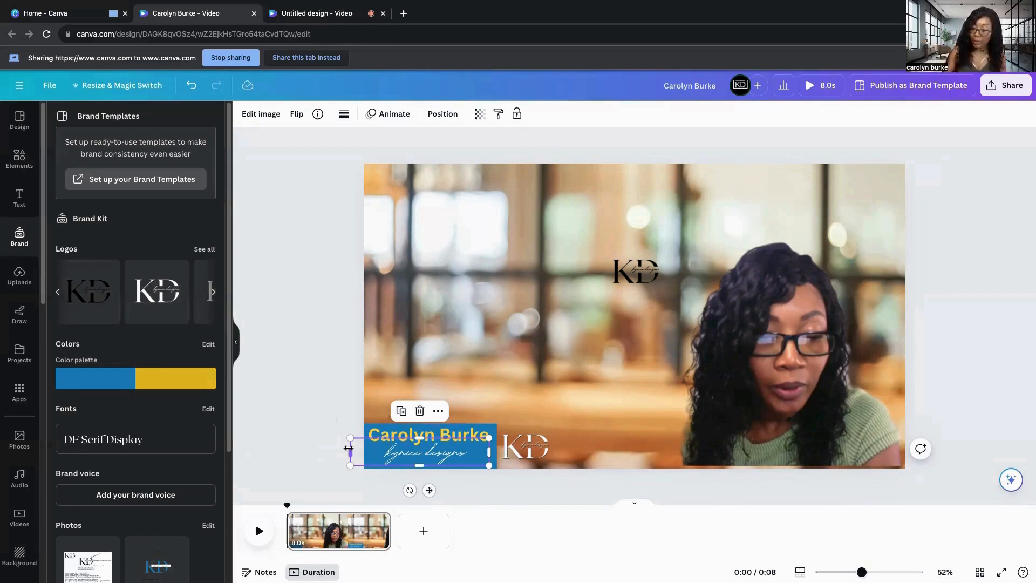
click(340, 406)
Apply the Wipe text animation on enter to the name on the banner and lower its speed
click(412, 432)
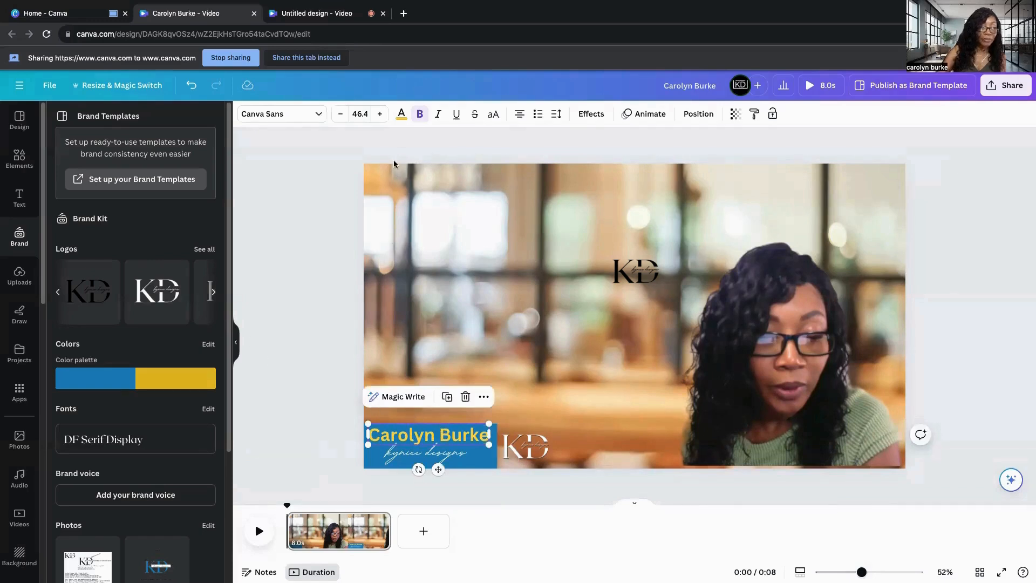
click(630, 114)
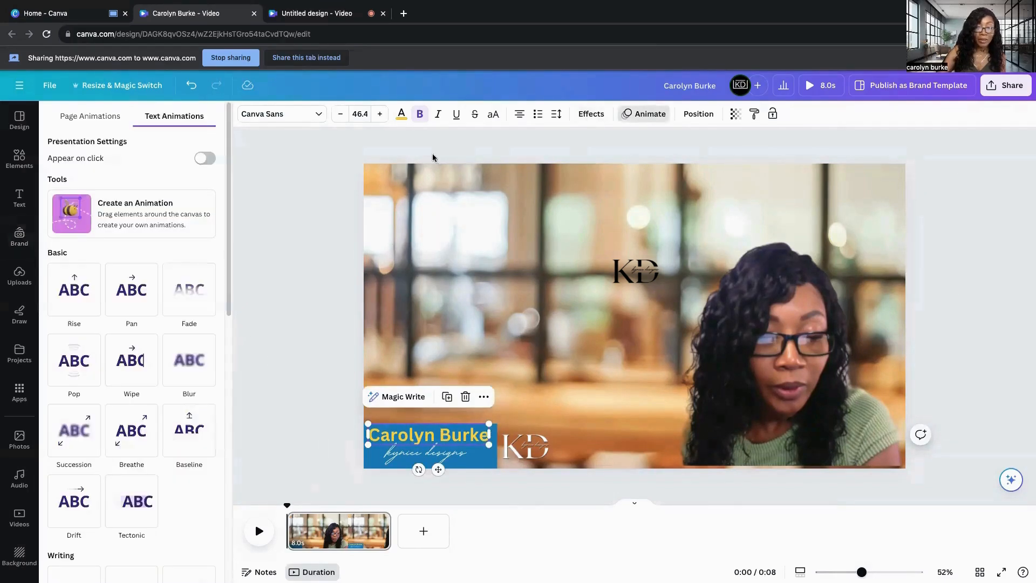
click(135, 397)
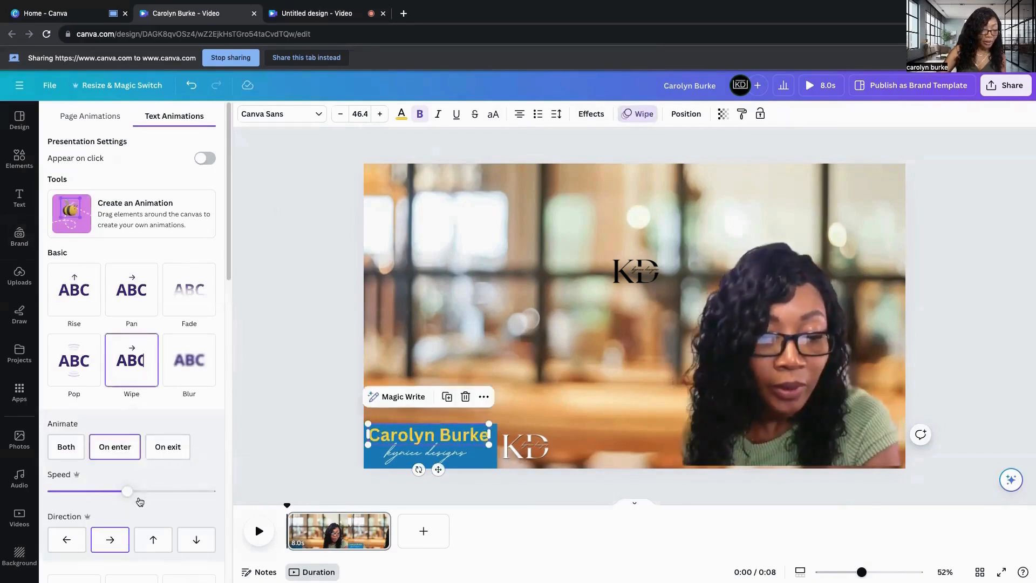
drag(117, 493, 68, 491)
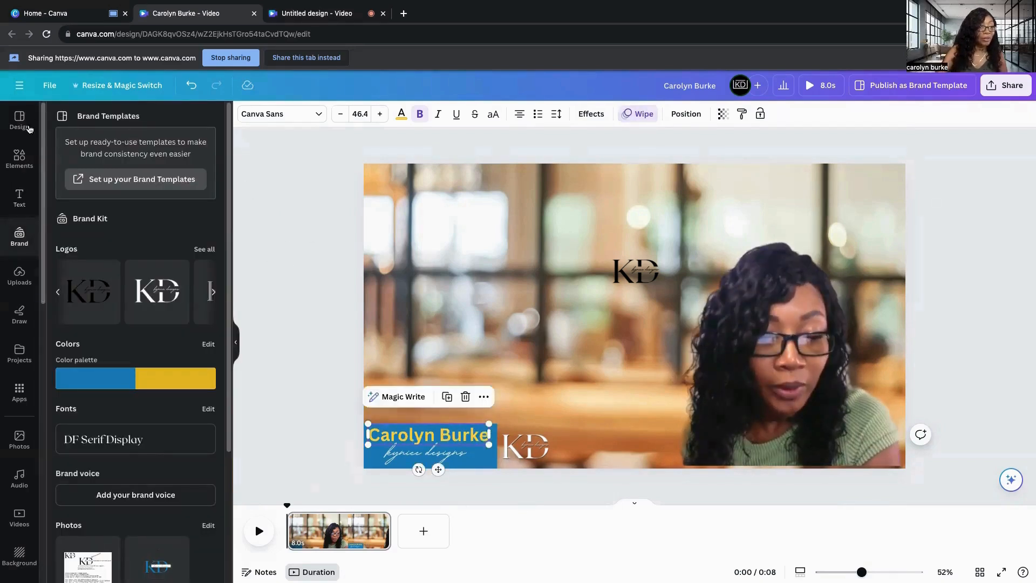
Clear the old Square search in the elements library and search for "youtube subscribe" instead
click(19, 159)
click(130, 120)
text(Square)
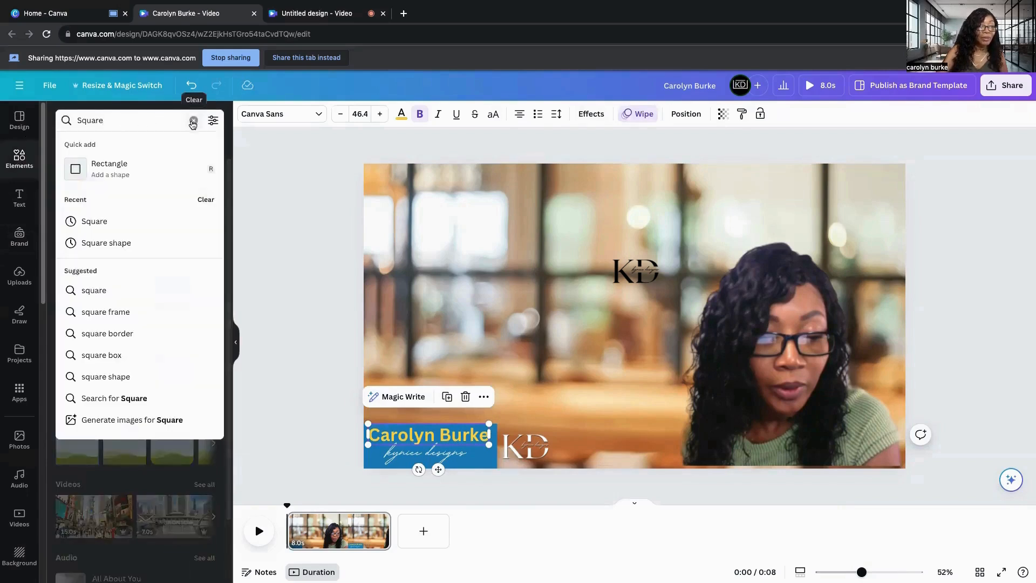
click(193, 121)
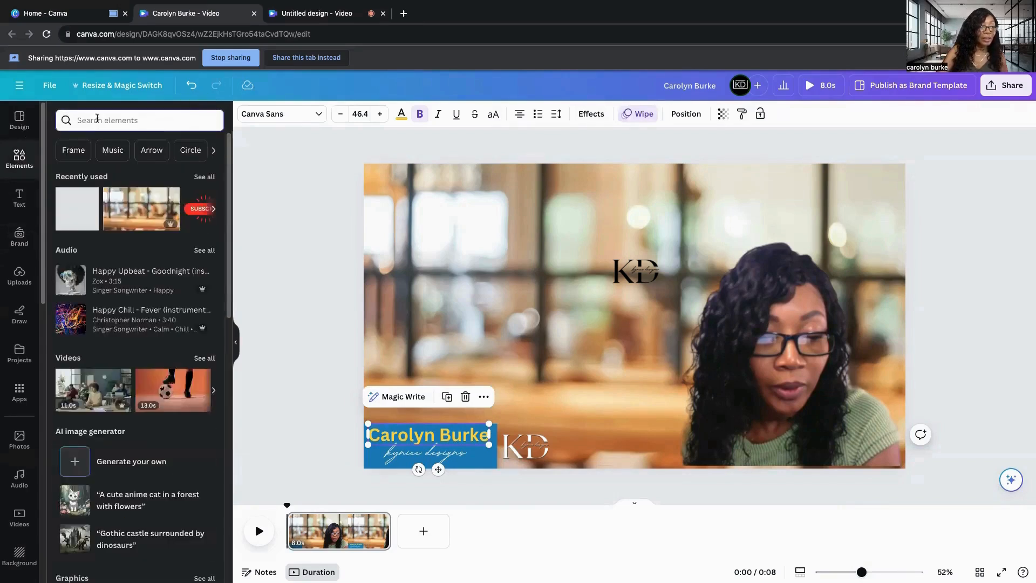
click(245, 171)
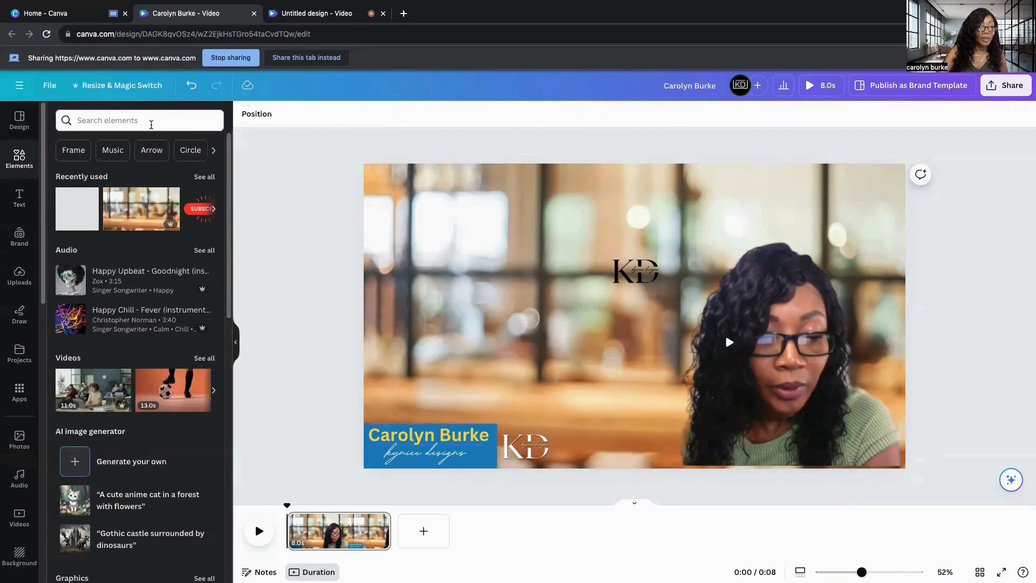
click(150, 122)
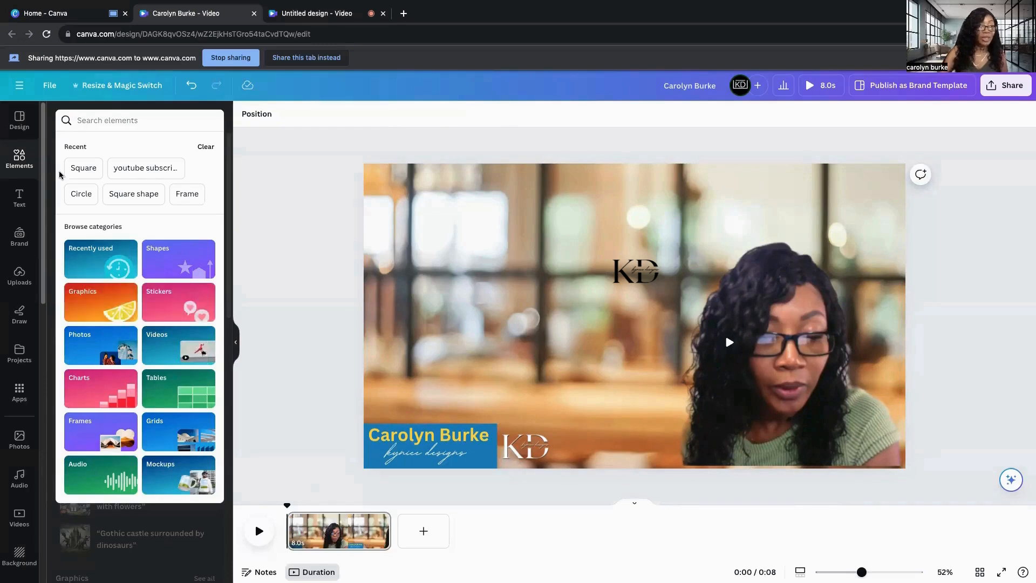
click(128, 119)
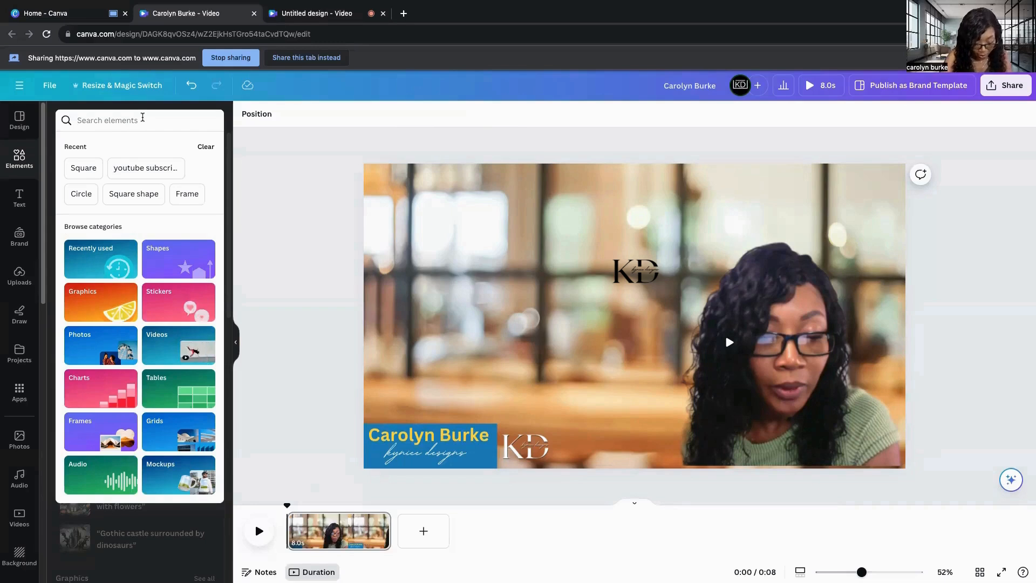
text(you)
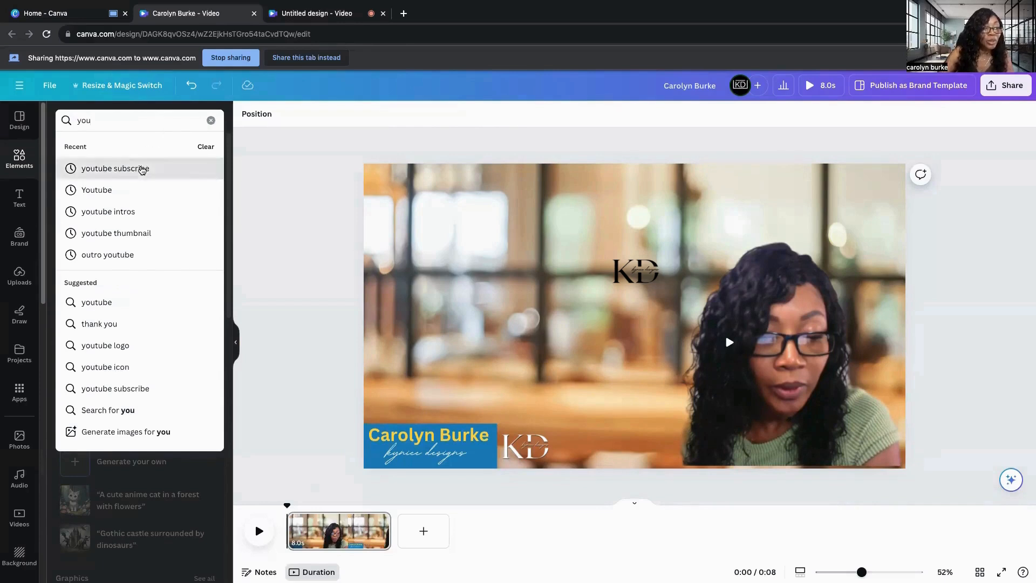
click(139, 168)
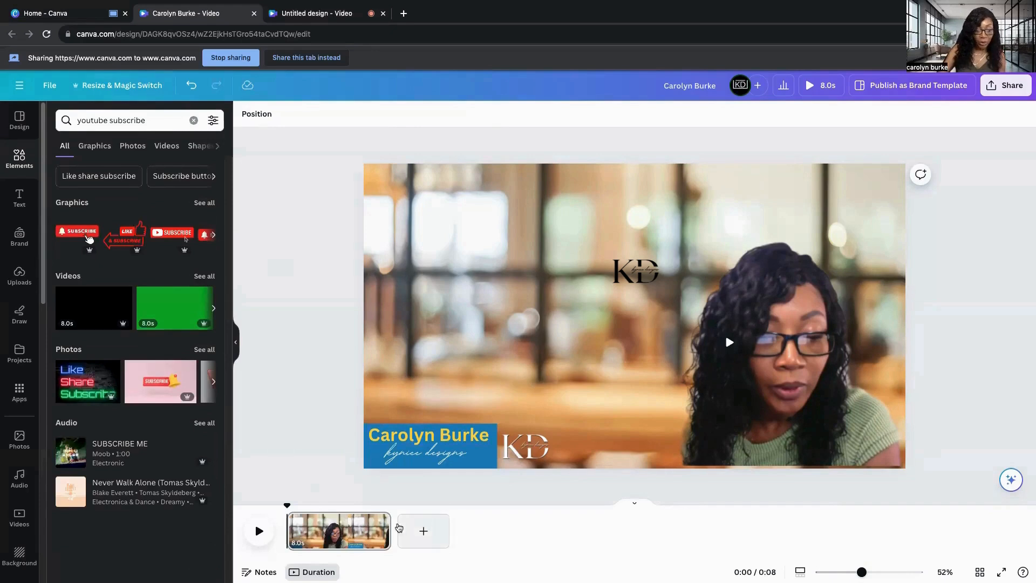
Split the video page at 5.2 s
click(351, 531)
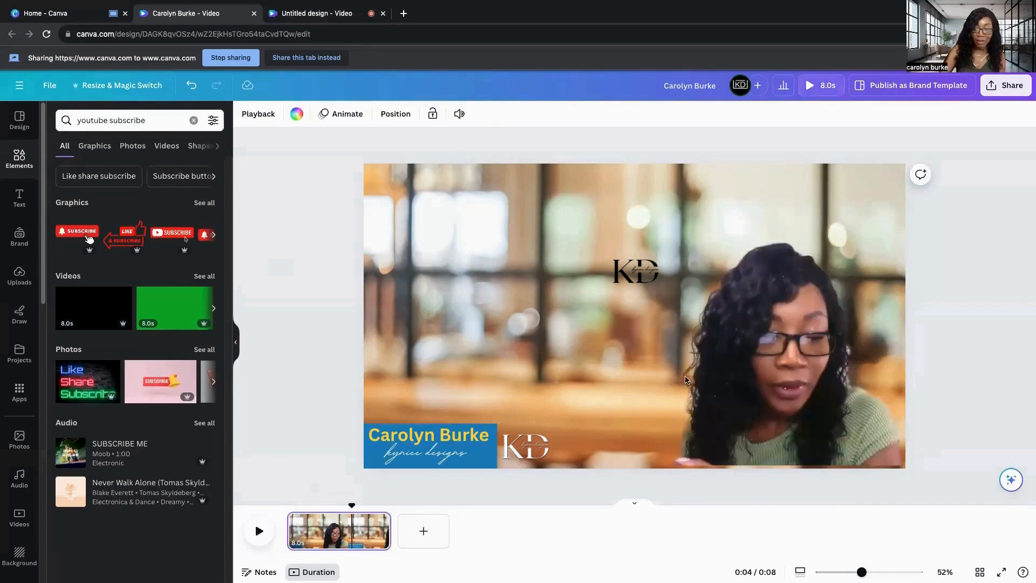
mouse_move(351, 503)
mouse_down()
mouse_move(302, 516)
mouse_move(355, 507)
mouse_up()
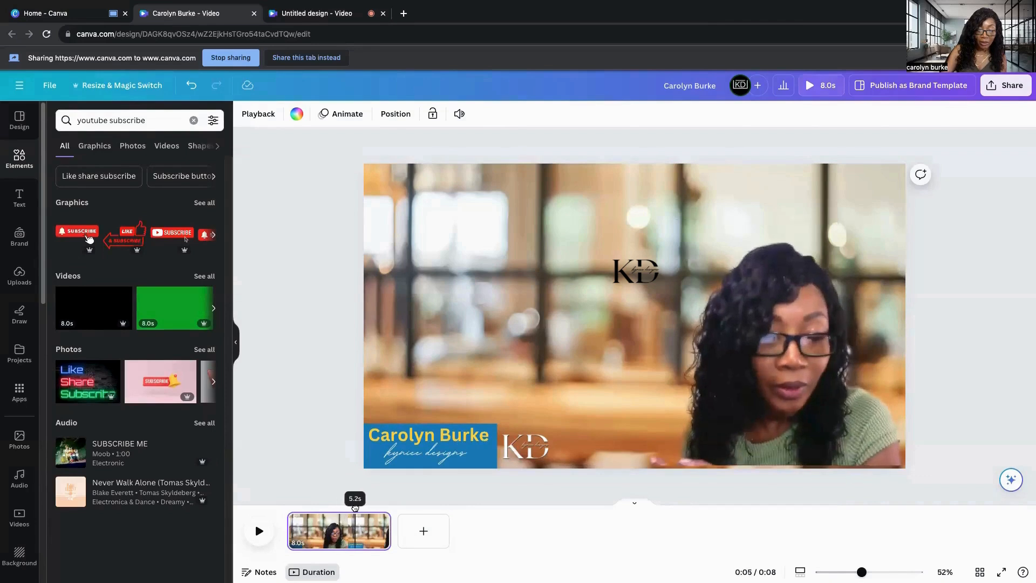
right_click(355, 522)
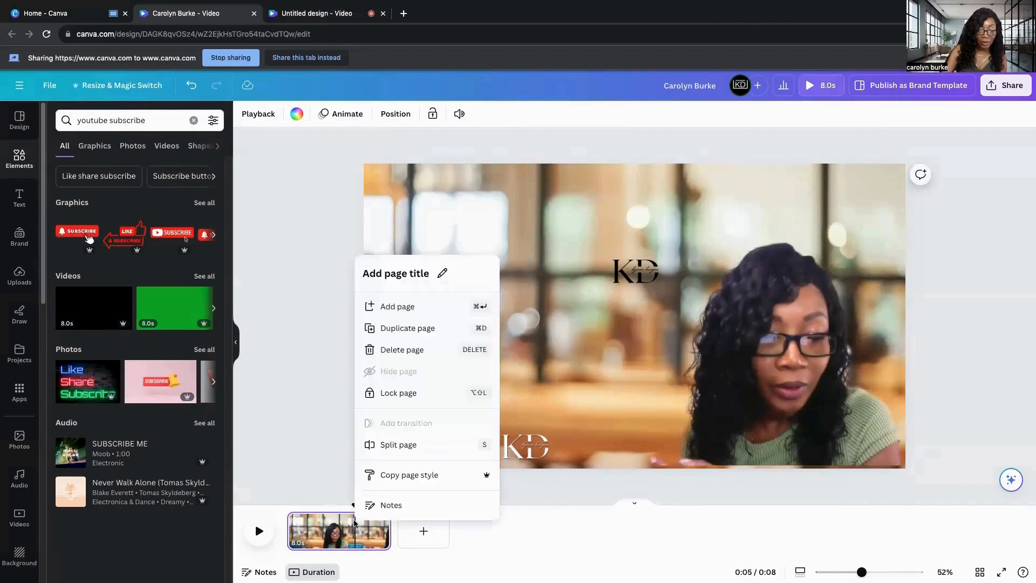
click(420, 451)
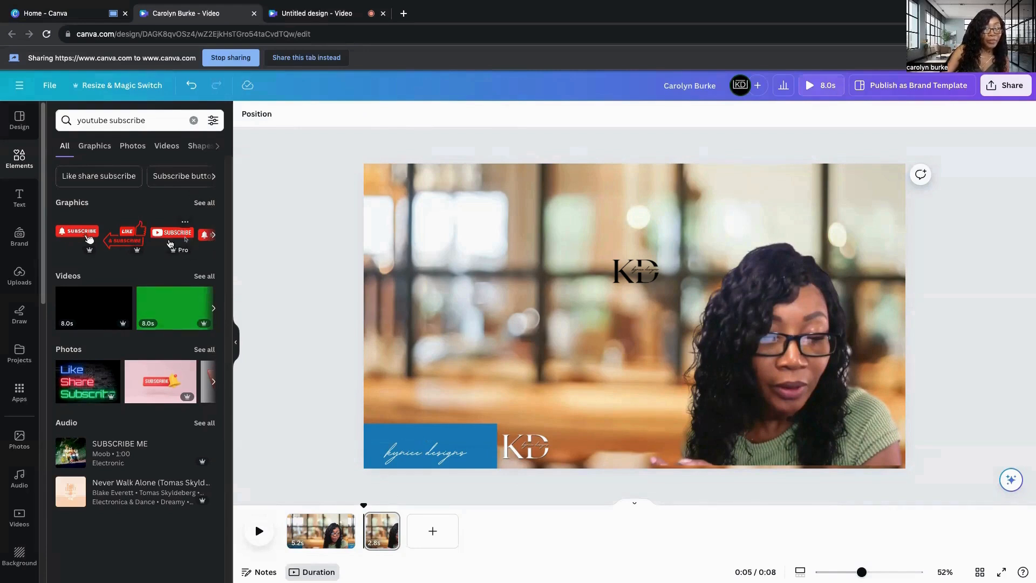
Browse all graphics for "youtube subscribe" and run the related search "Like and subscribe"
click(208, 204)
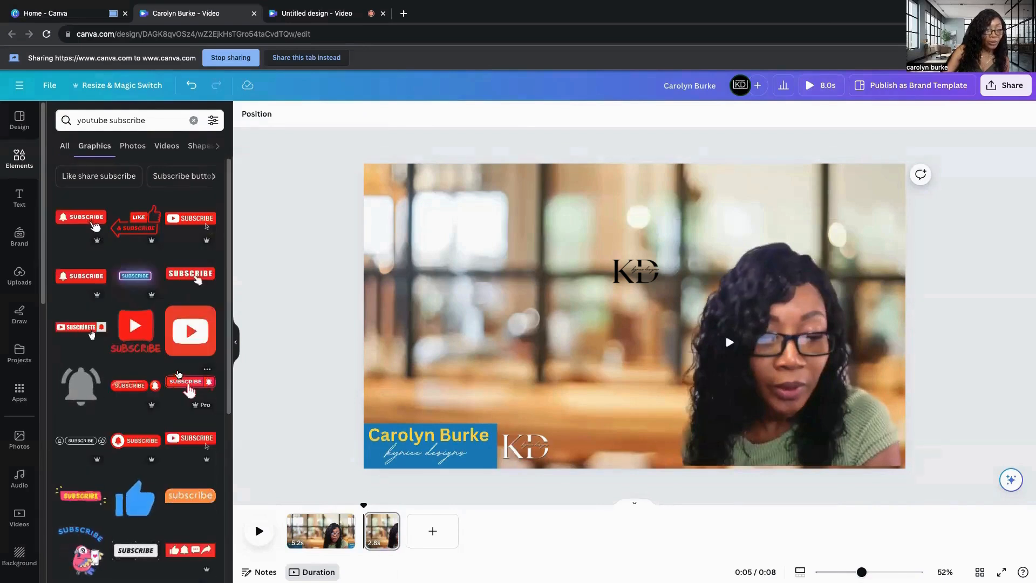
scroll(227, 315, down, 5)
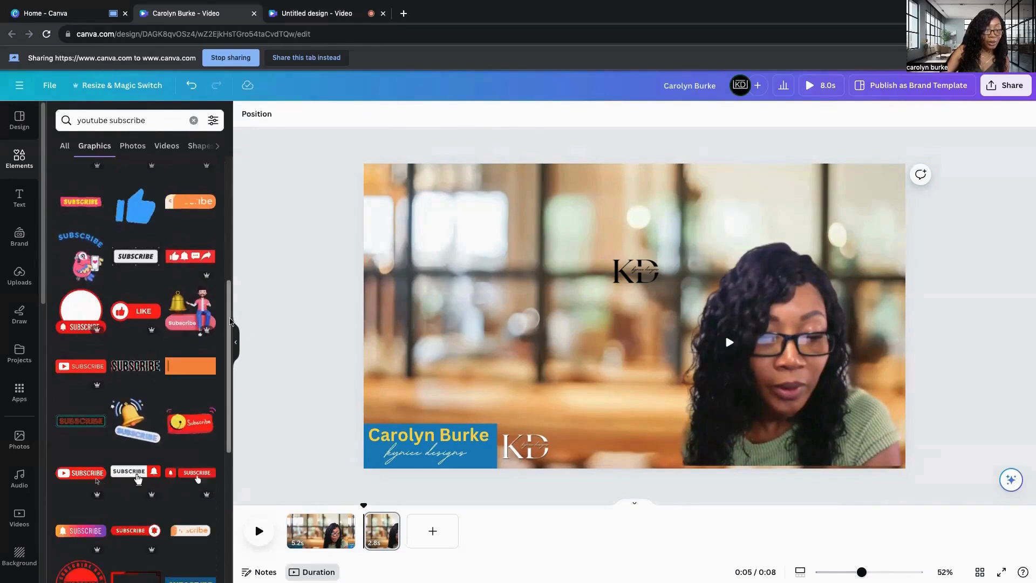
drag(228, 313, 230, 425)
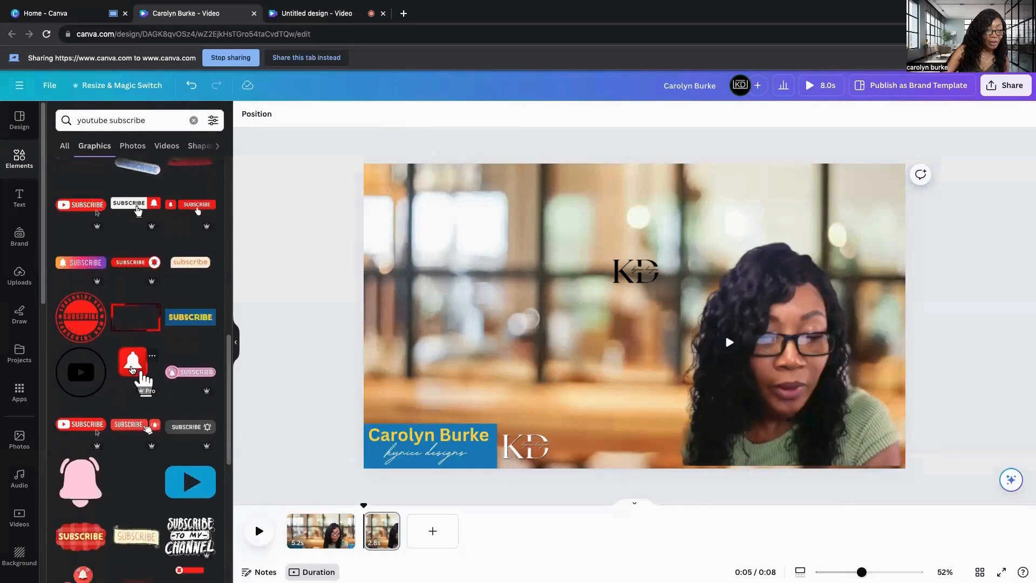
drag(228, 347, 228, 500)
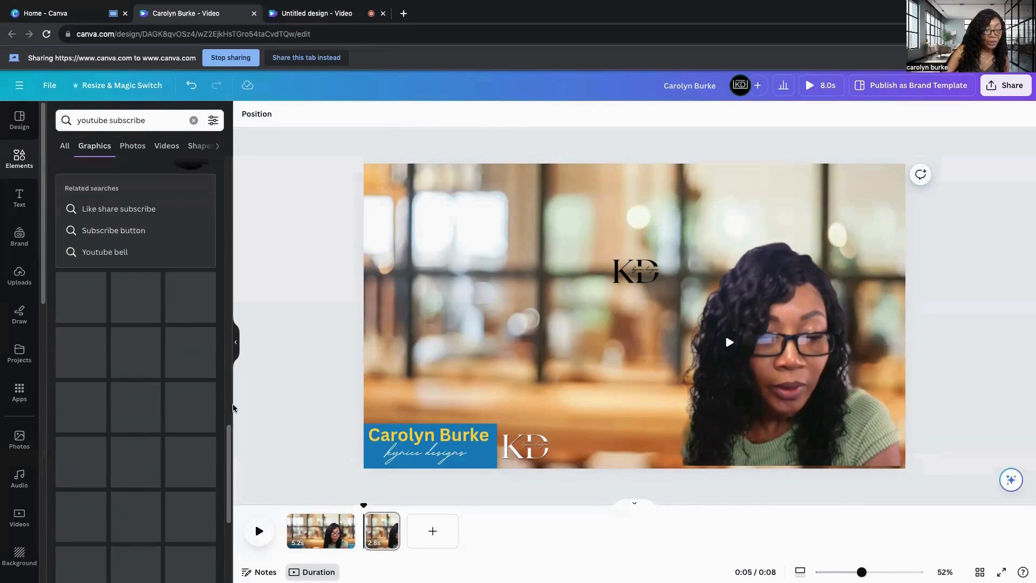
drag(231, 437, 237, 550)
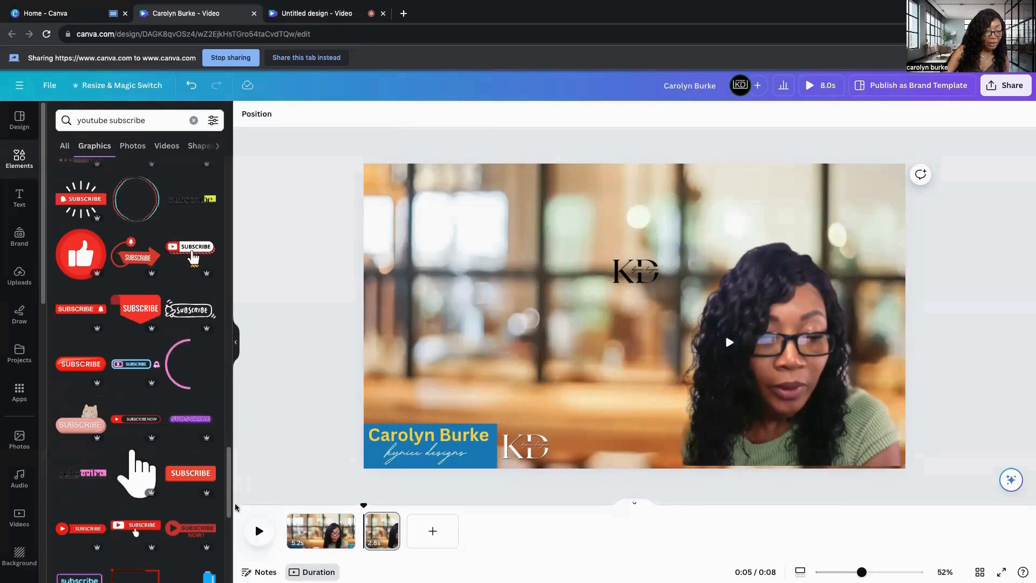
drag(231, 465, 230, 514)
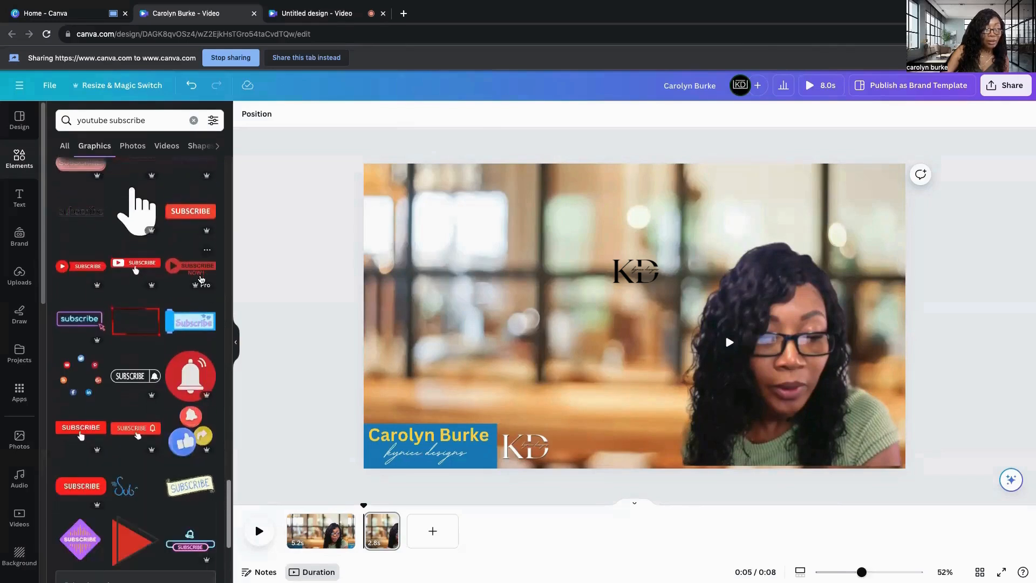
drag(227, 504, 227, 516)
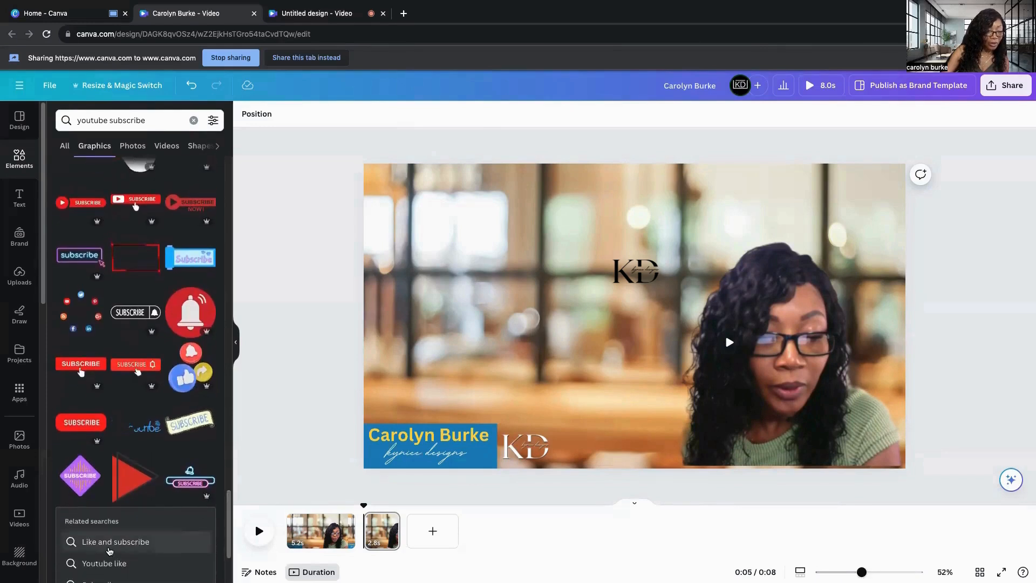
click(119, 542)
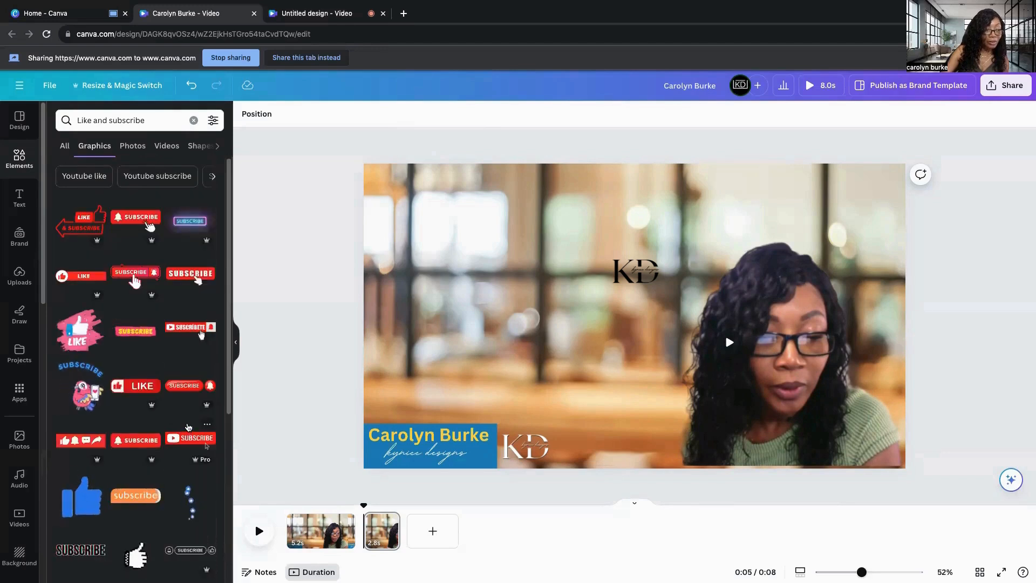
Add the pink LIKE sticker to the second page, shrink it, and place it directly above the name banner
scroll(183, 338, down, 1)
scroll(183, 338, down, 5)
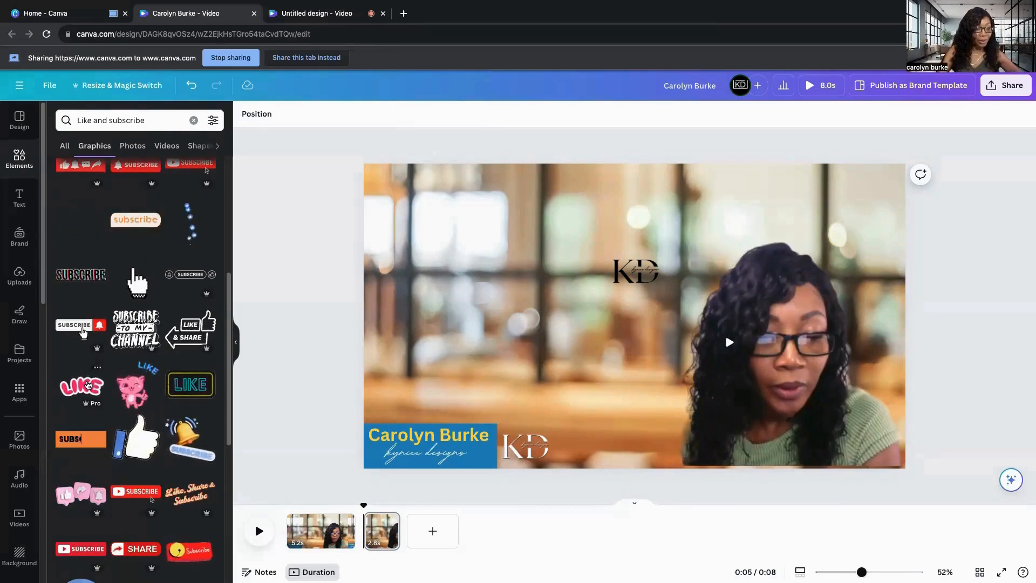
click(81, 385)
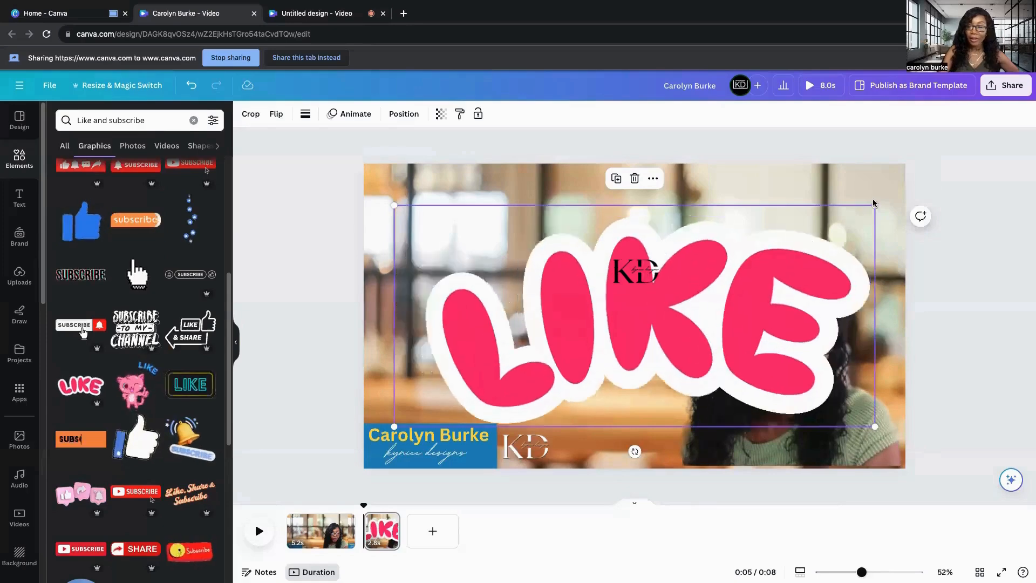
drag(870, 201, 499, 379)
drag(434, 387, 424, 253)
drag(471, 289, 460, 400)
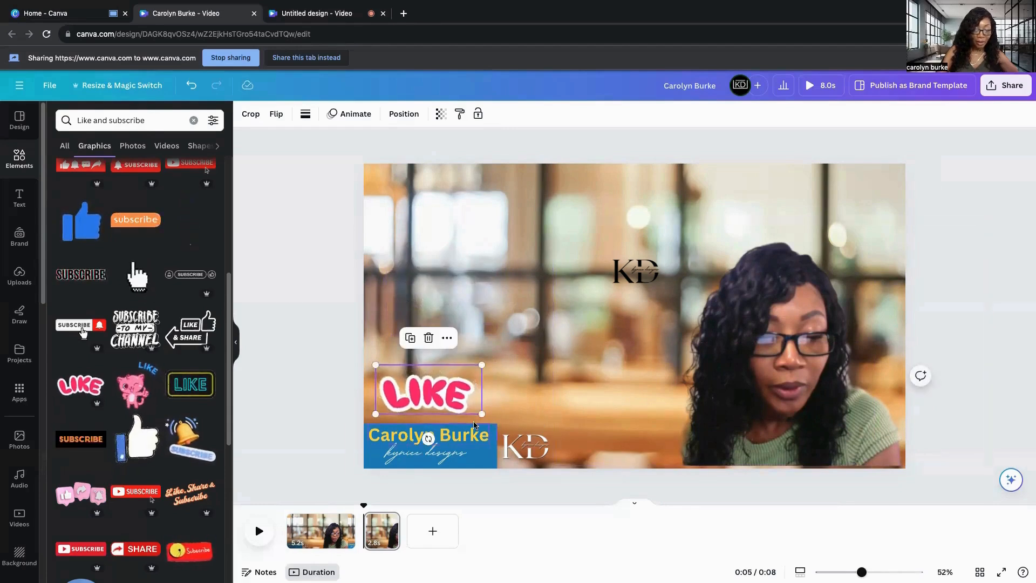
Split the second page, which holds the LIKE sticker, at 6.5 s on the timeline
drag(490, 423, 386, 504)
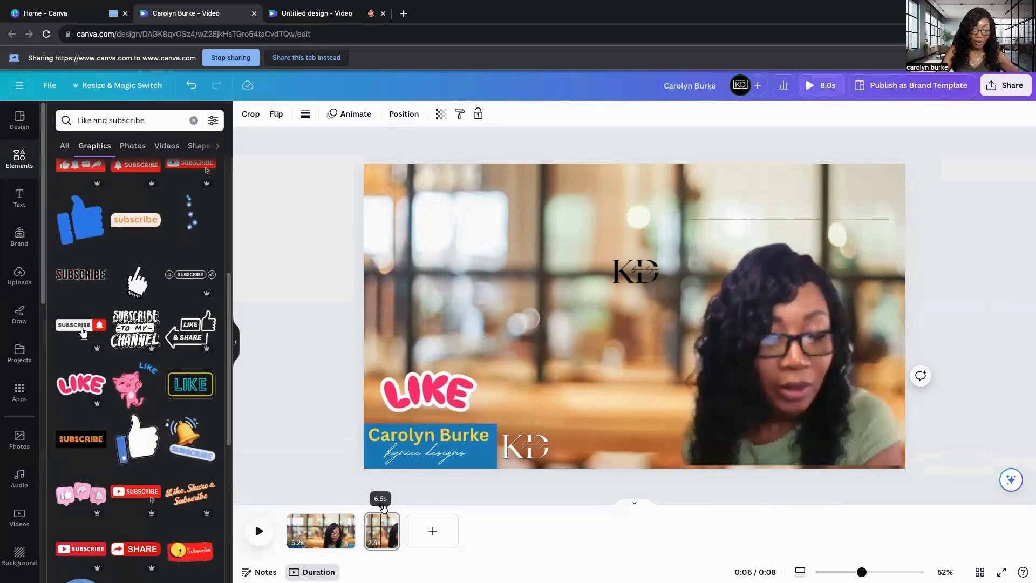
click(388, 524)
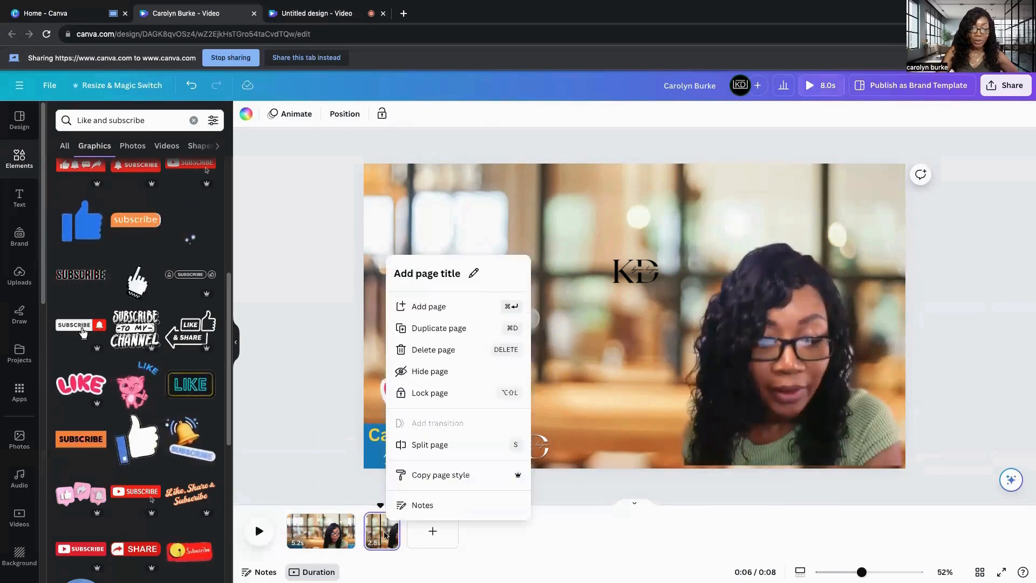
click(438, 444)
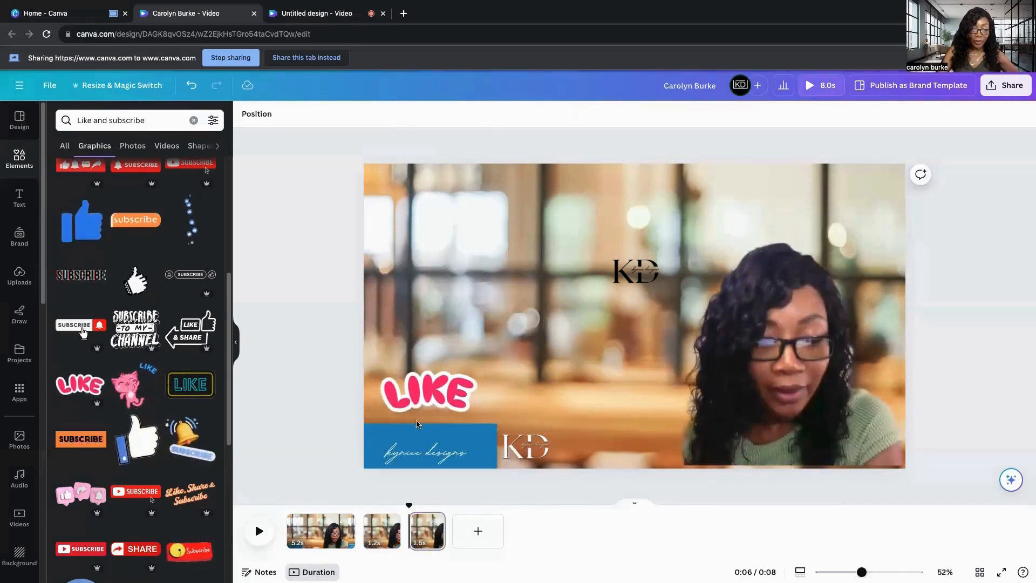
Delete the LIKE sticker from the third page
drag(406, 503, 430, 505)
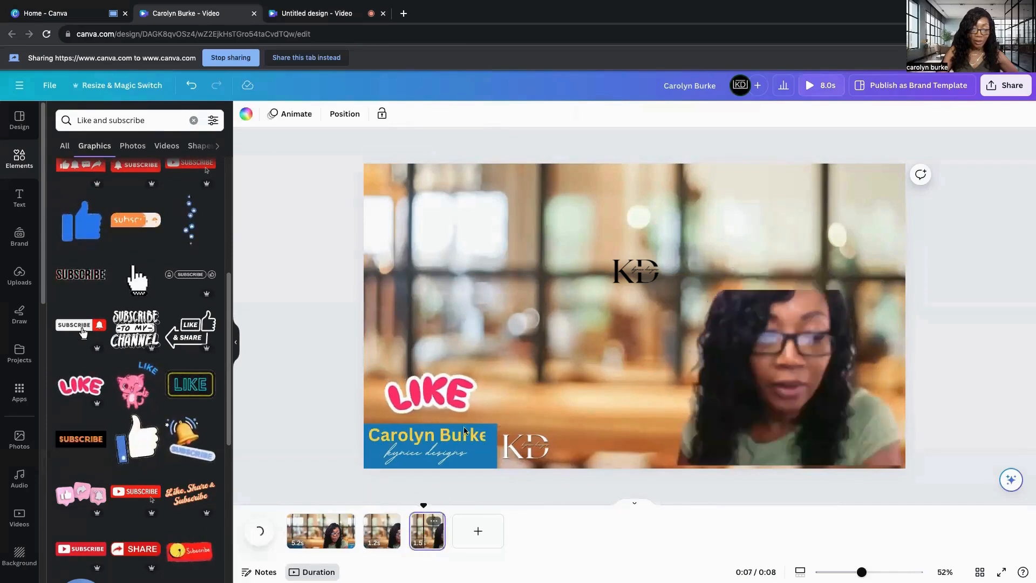
click(446, 400)
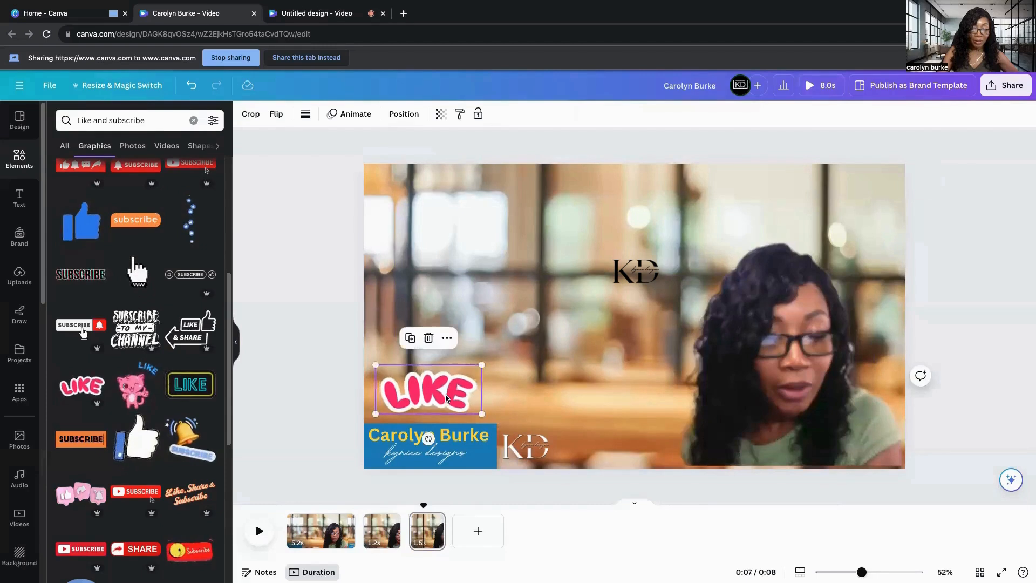
click(429, 339)
mouse_move(422, 504)
mouse_down()
mouse_move(383, 504)
mouse_move(433, 513)
mouse_move(421, 510)
mouse_up()
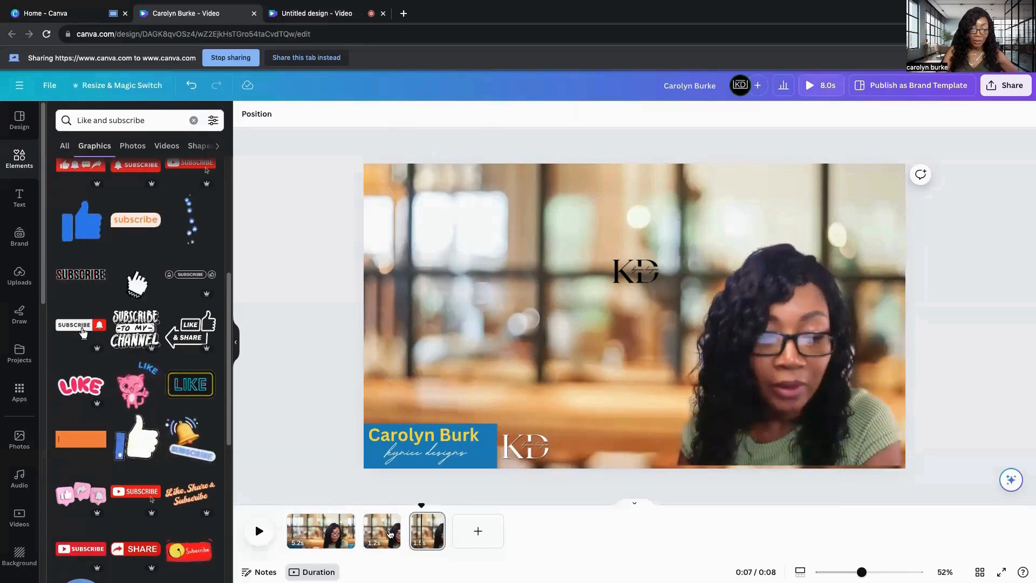
Go through the three pages in turn to compare where the LIKE sticker appears
mouse_move(406, 530)
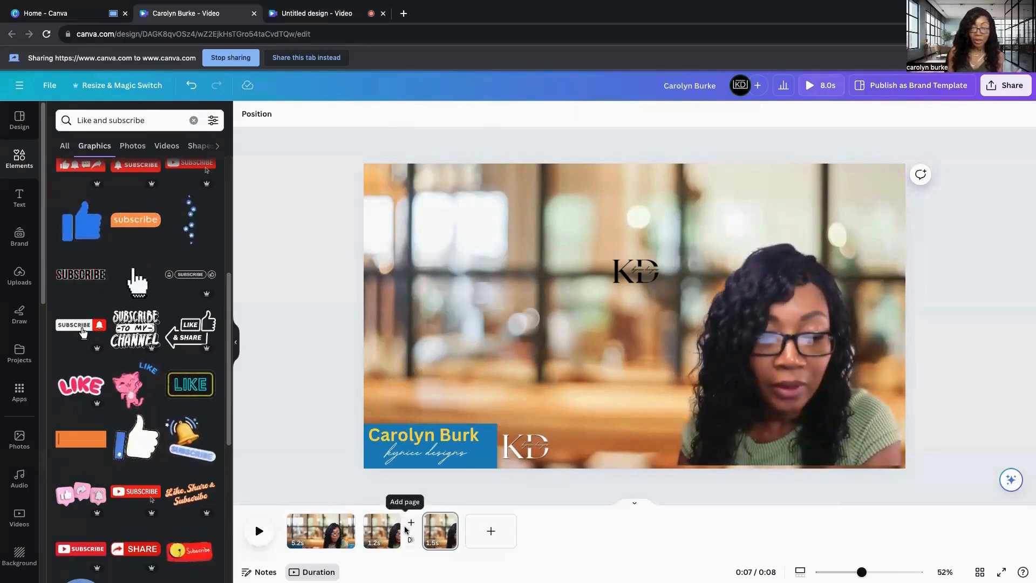
click(332, 532)
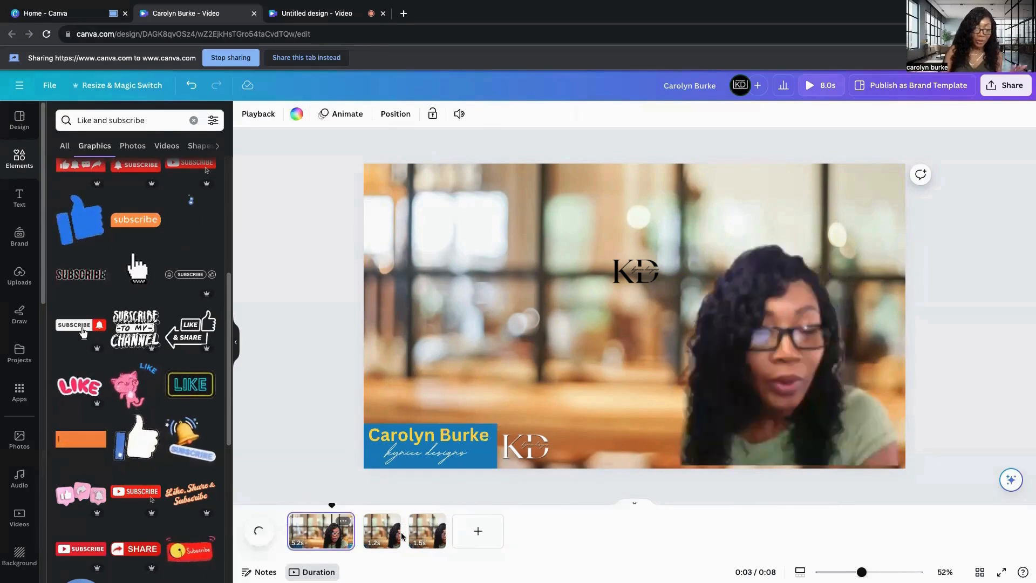
click(390, 539)
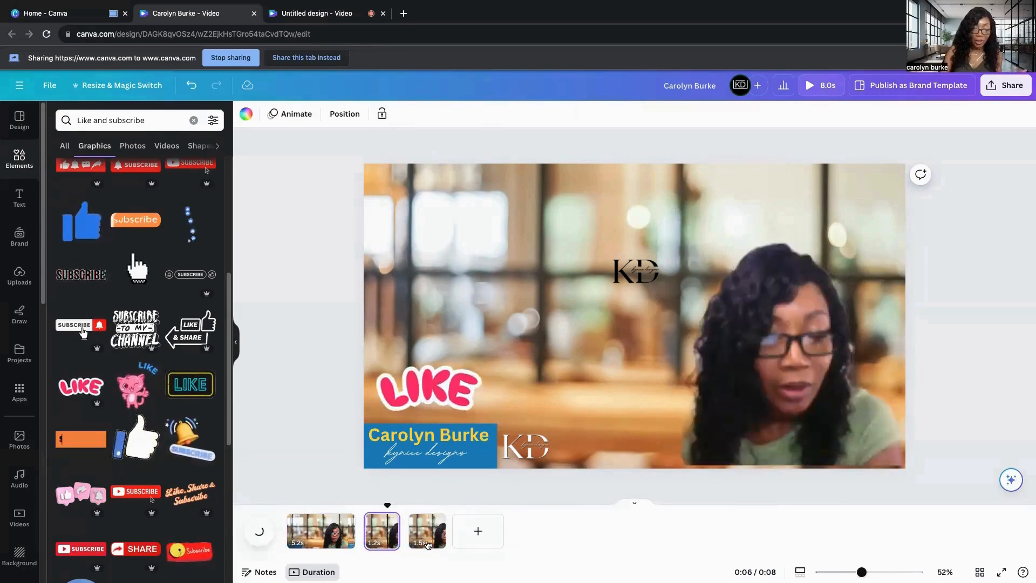
click(429, 542)
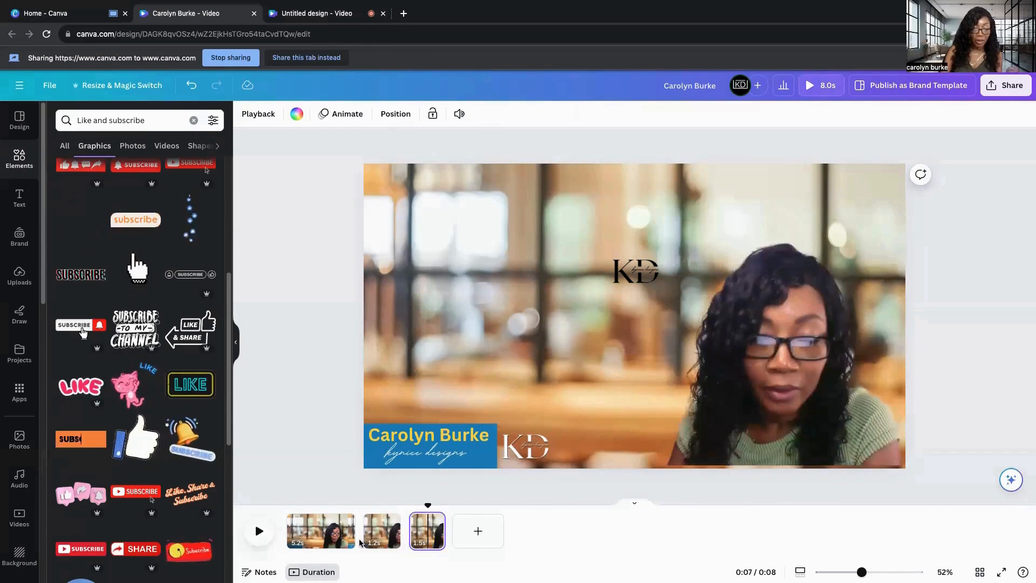
click(332, 538)
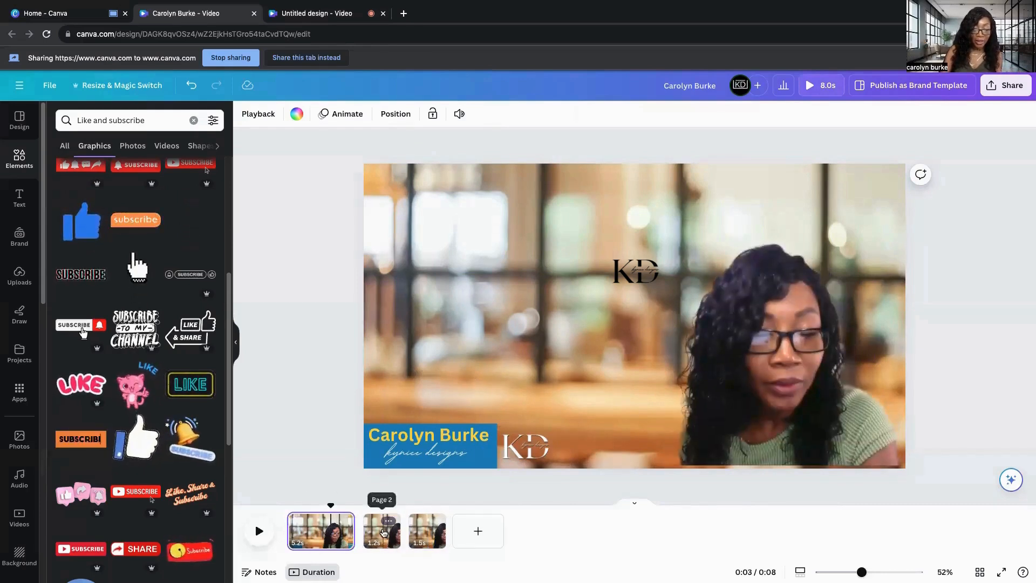
click(383, 529)
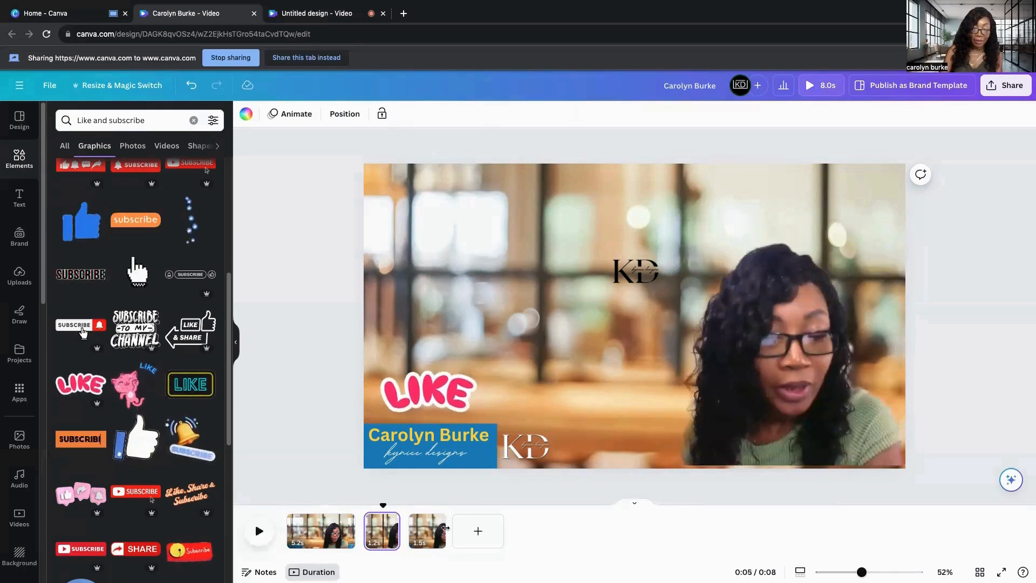
click(427, 529)
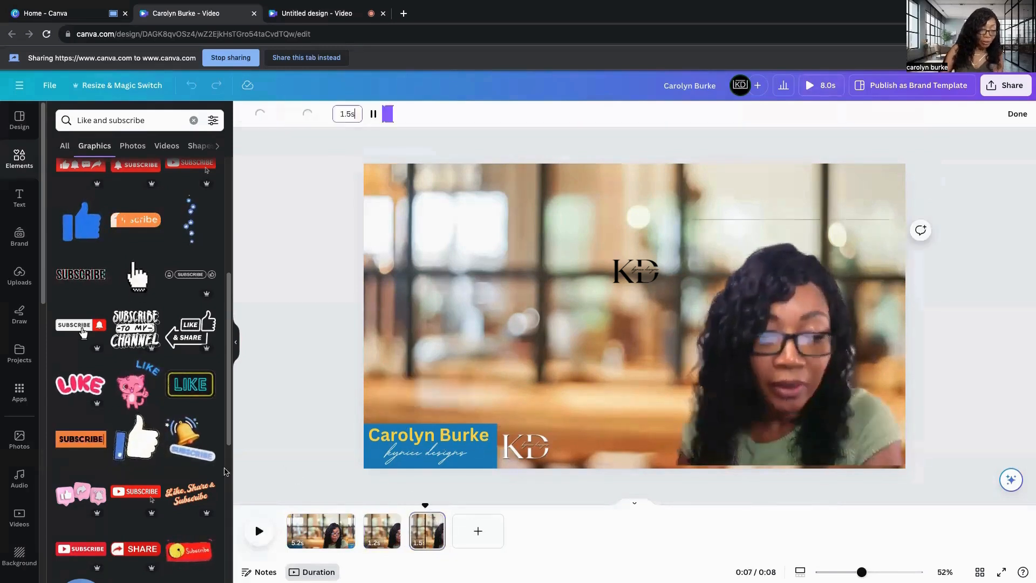
Add the red Subscribe sticker with the yellow bell to the third page, shrink it, and place it directly above the name banner
click(198, 556)
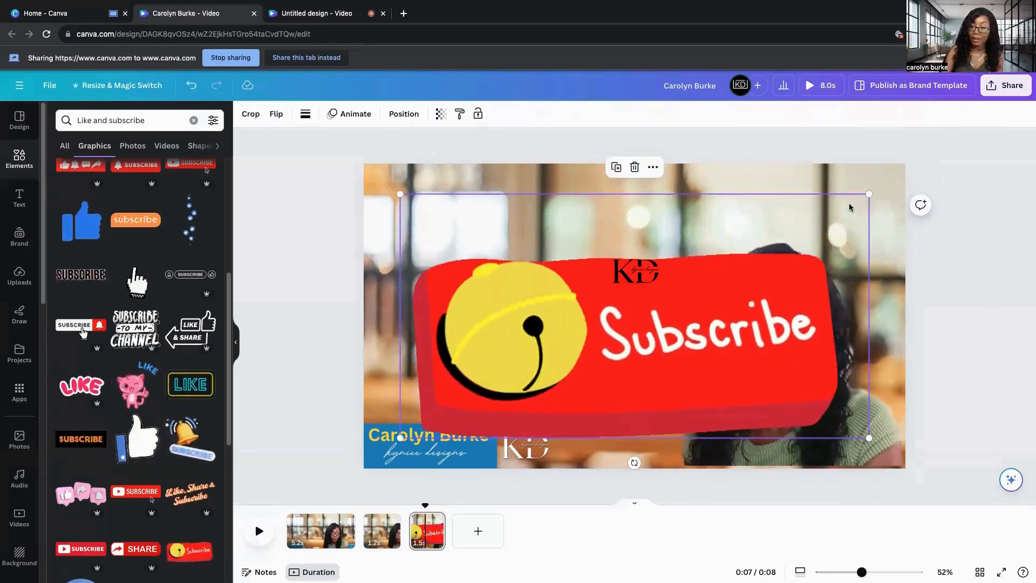
drag(868, 195, 500, 370)
drag(442, 397, 431, 380)
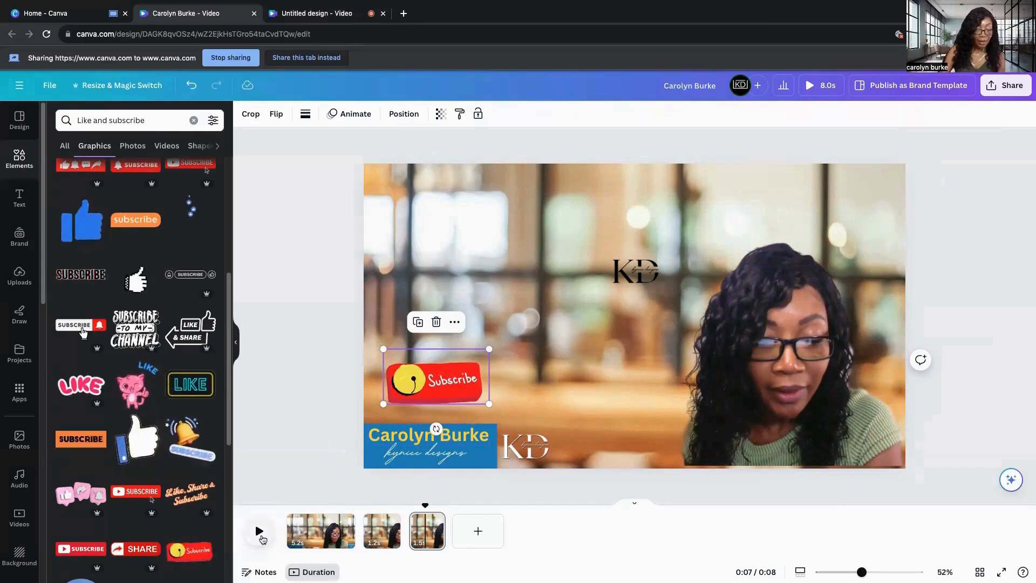
Play the whole video from the beginning to check the timing of the stickers across the three pages
drag(395, 503, 279, 513)
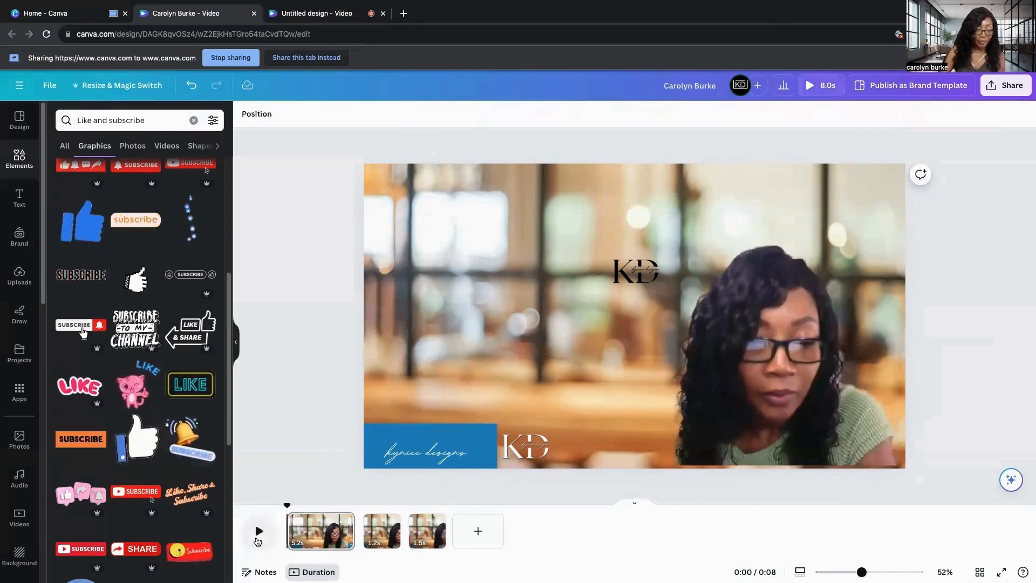
click(259, 533)
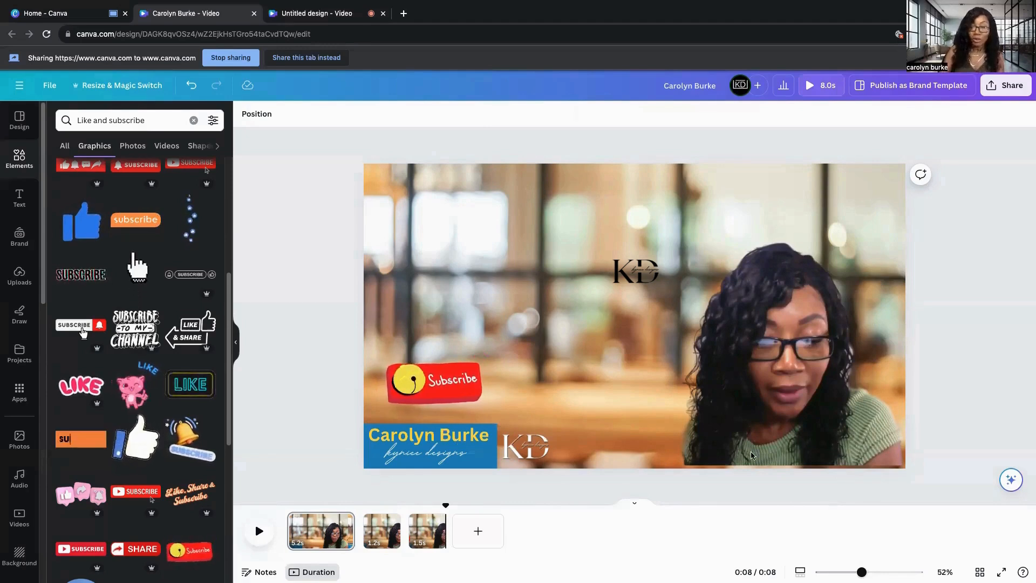
click(259, 531)
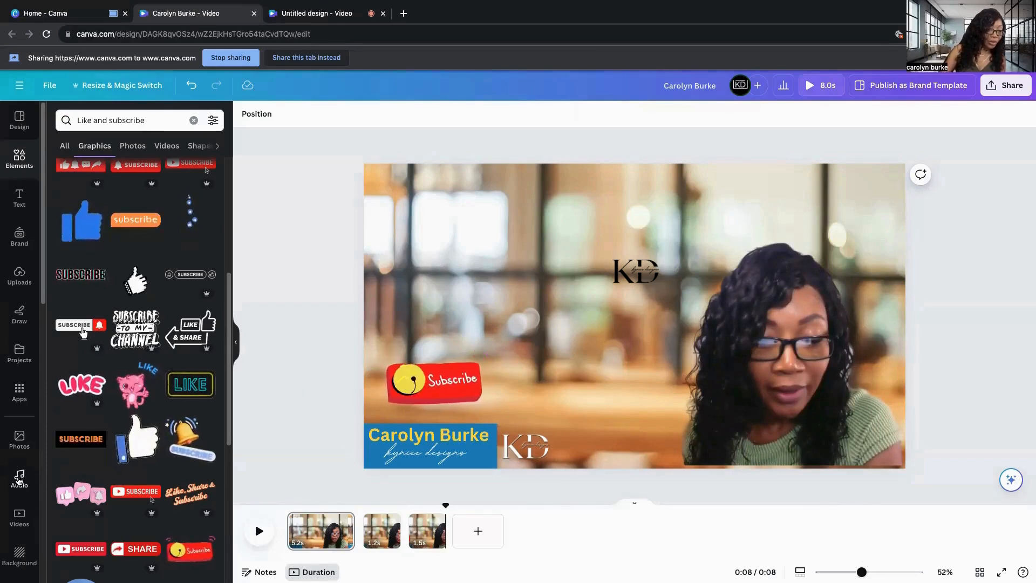
Add the recently used audio track "Calm Hip Hop - Chocolate Cake" and extend it back to the start of the video
click(18, 479)
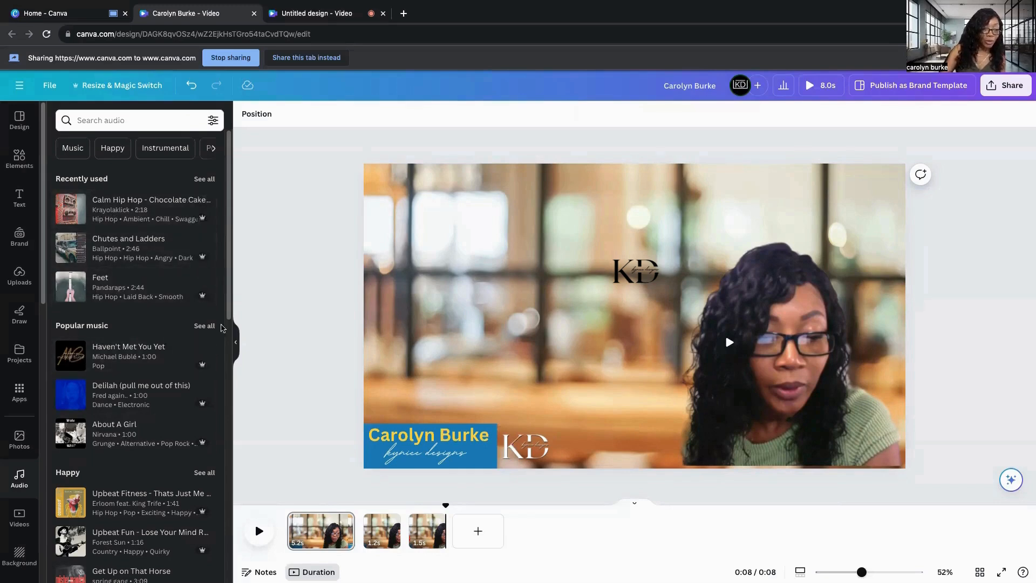
drag(228, 316, 228, 474)
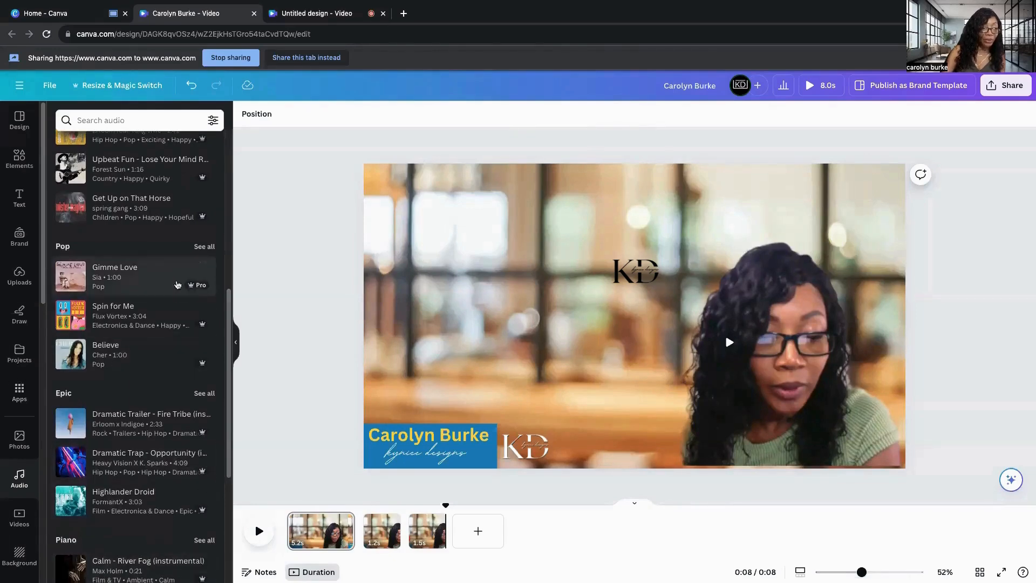
drag(228, 323, 231, 169)
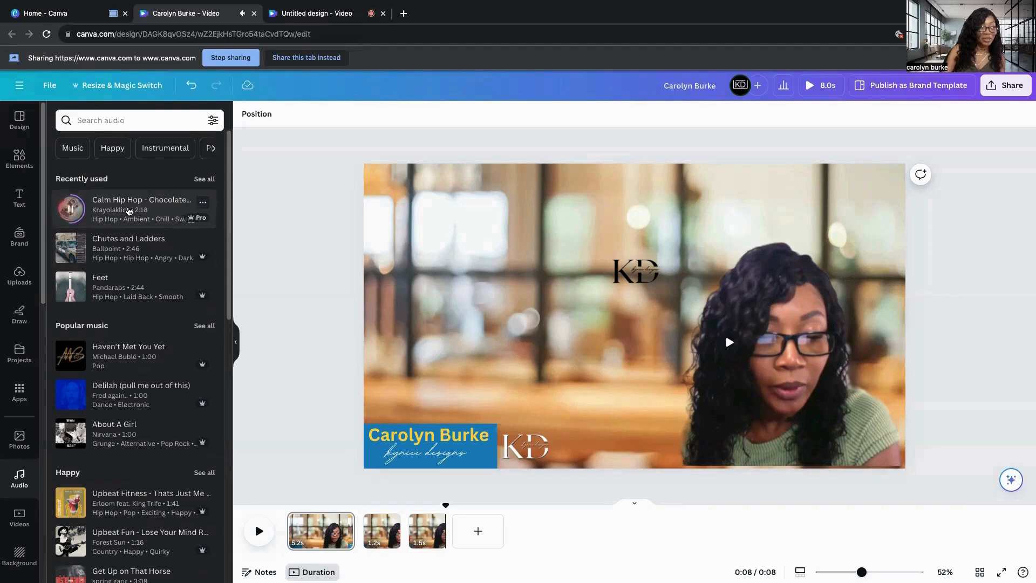
click(128, 211)
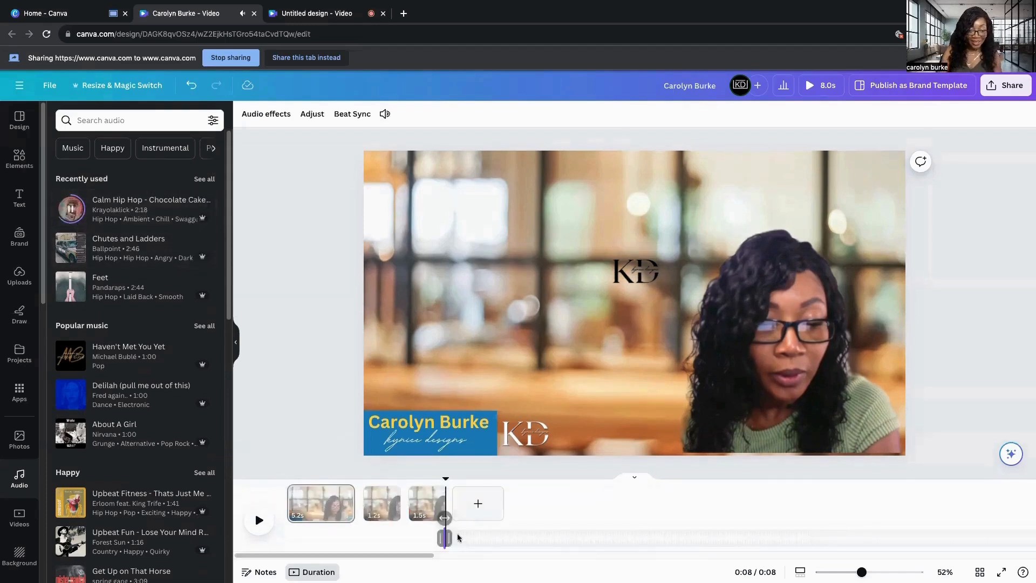
drag(441, 538, 269, 540)
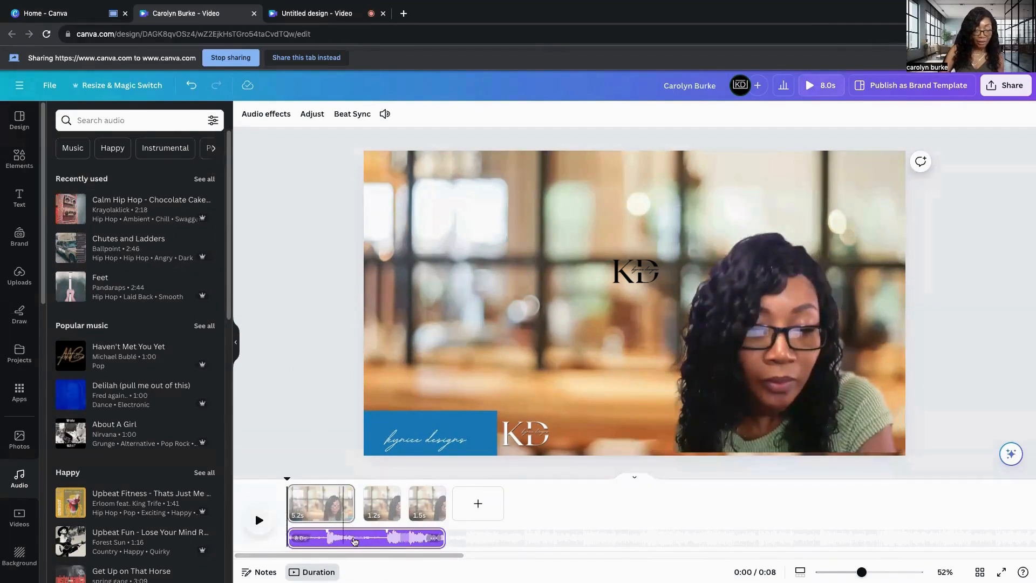
Set the music track's volume to 22 and play the video with the quieter music
right_click(355, 539)
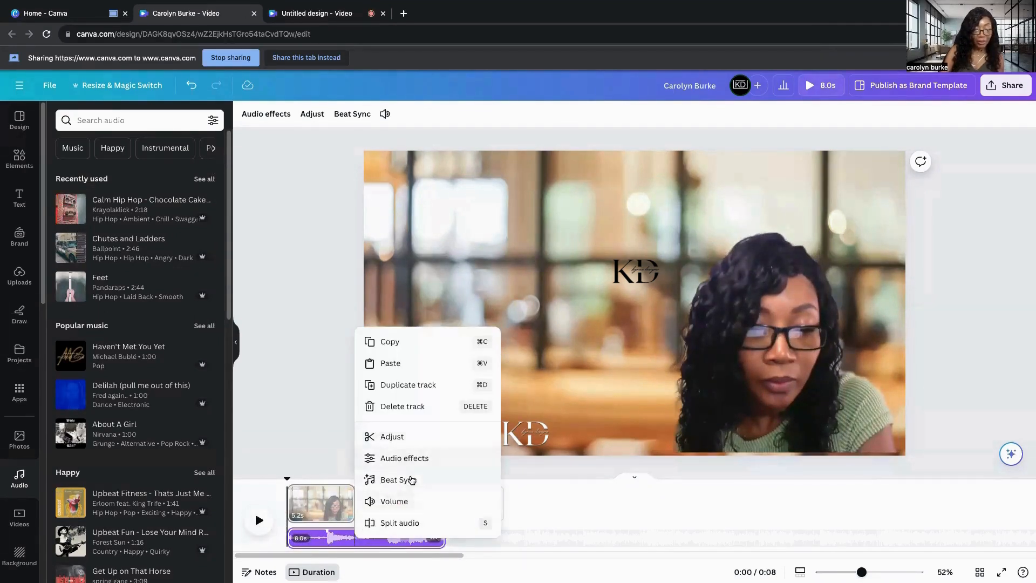
click(416, 502)
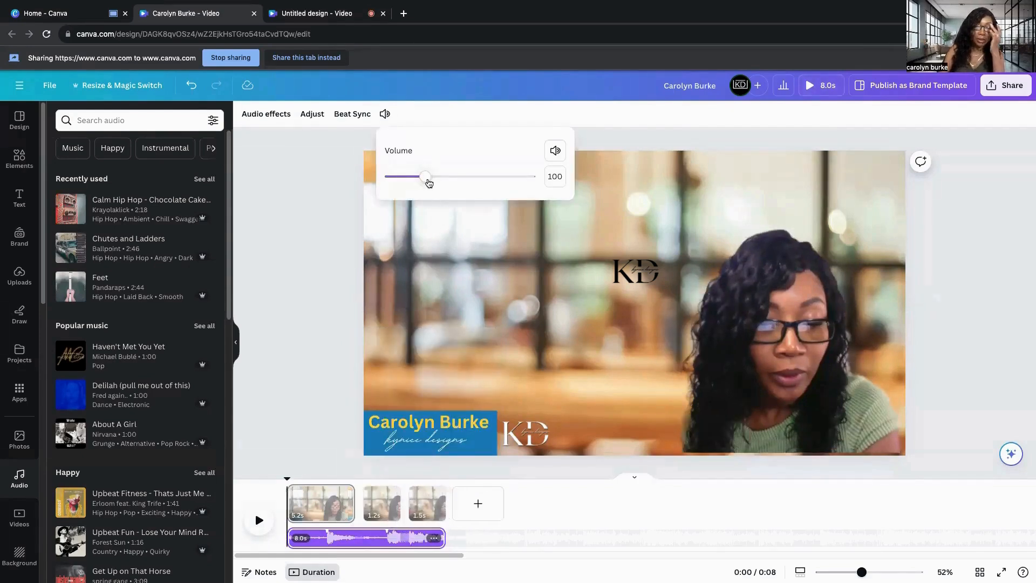
drag(425, 177, 399, 185)
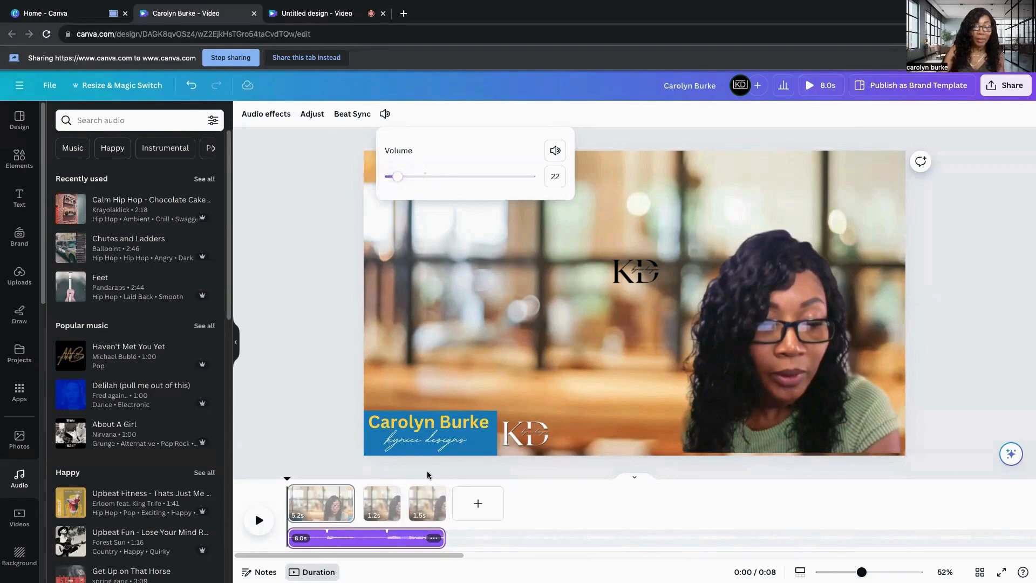
click(258, 521)
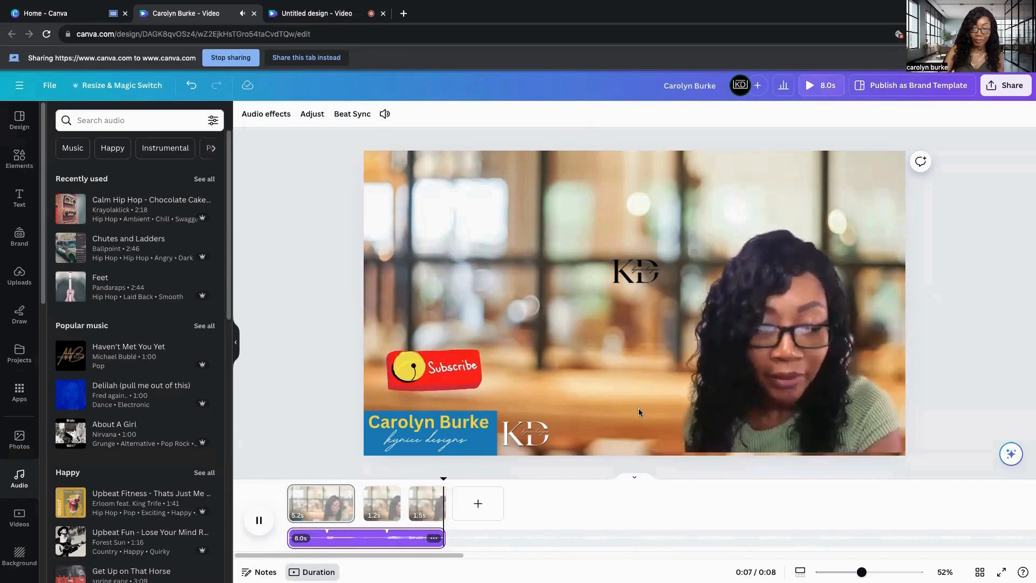
Select the presenter's video clip on the third page and show its volume settings
right_click(761, 361)
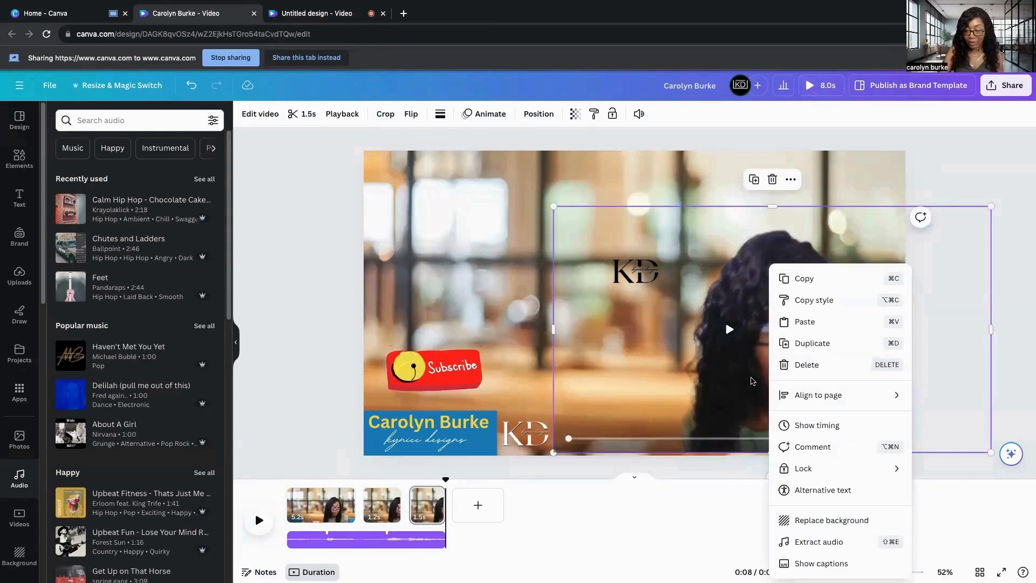
click(754, 384)
right_click(790, 347)
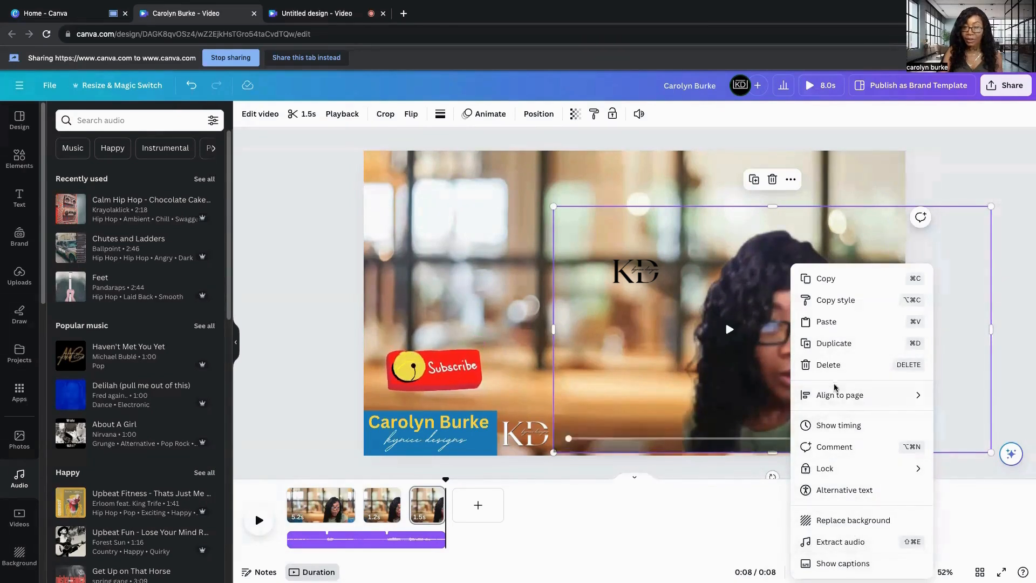
click(637, 121)
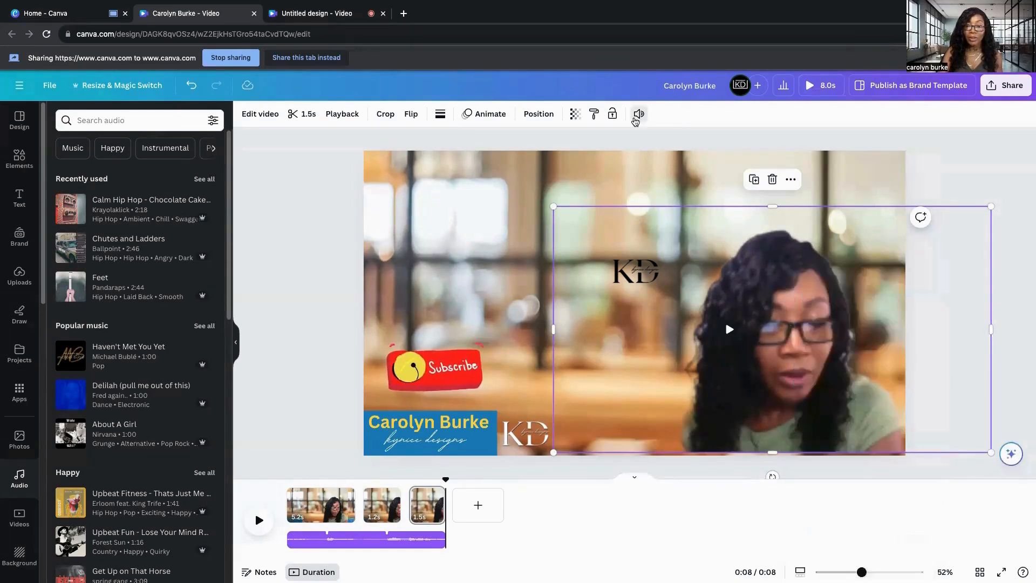
click(637, 120)
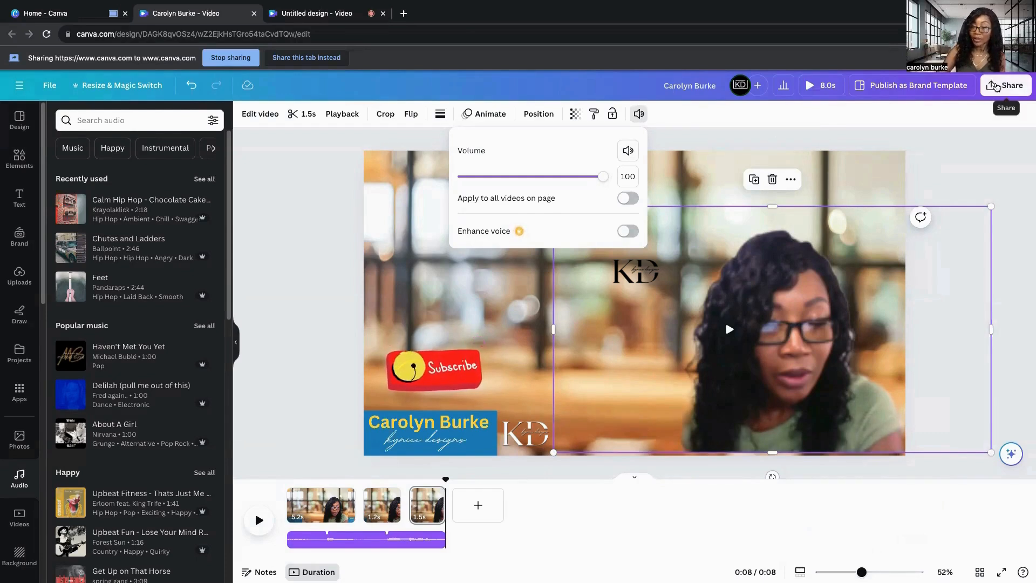
click(996, 87)
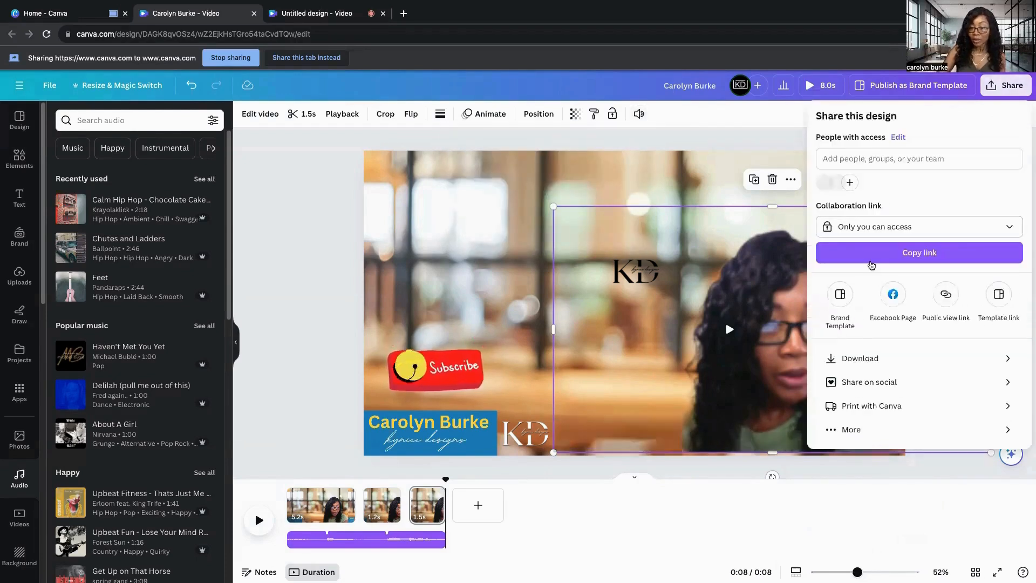
click(880, 359)
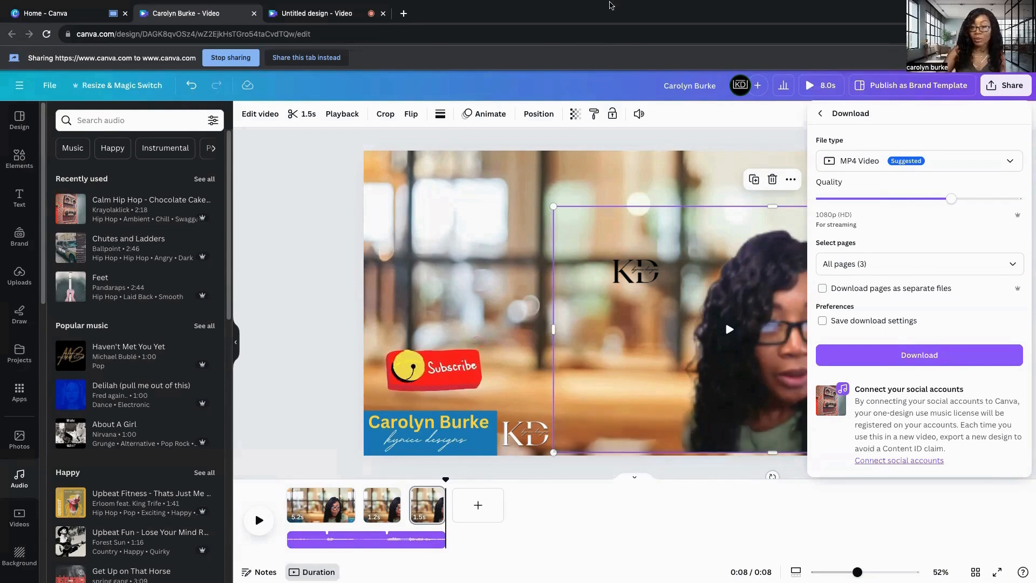
click(341, 208)
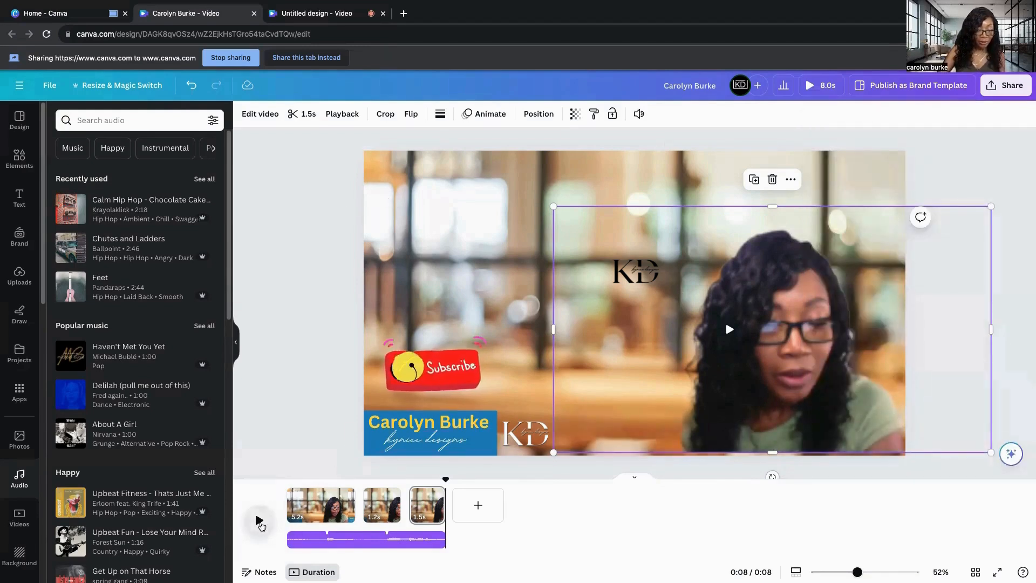
Play the video once more, and download all three pages as an MP4 Video at 1080p (HD)
click(259, 521)
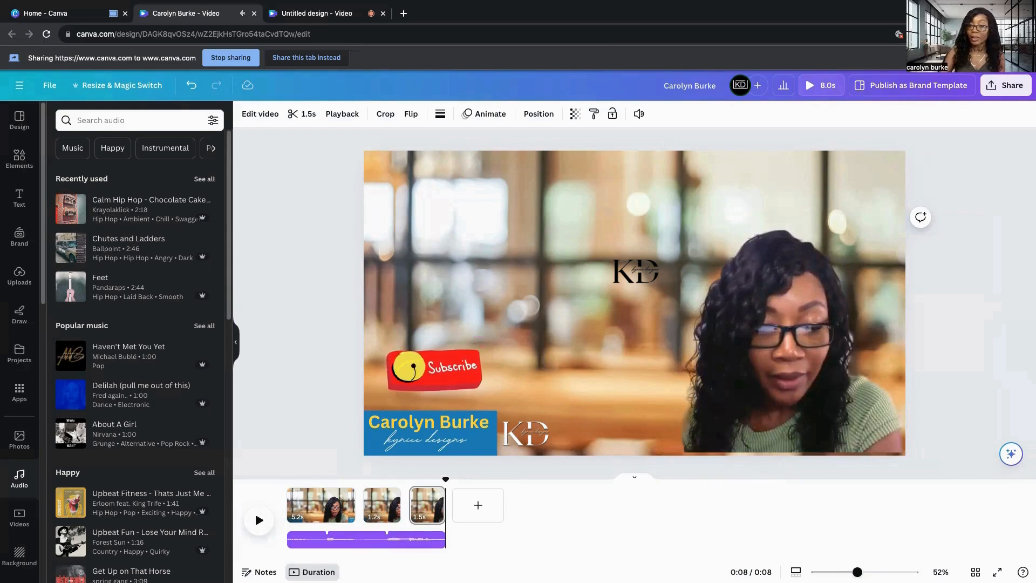
click(1005, 87)
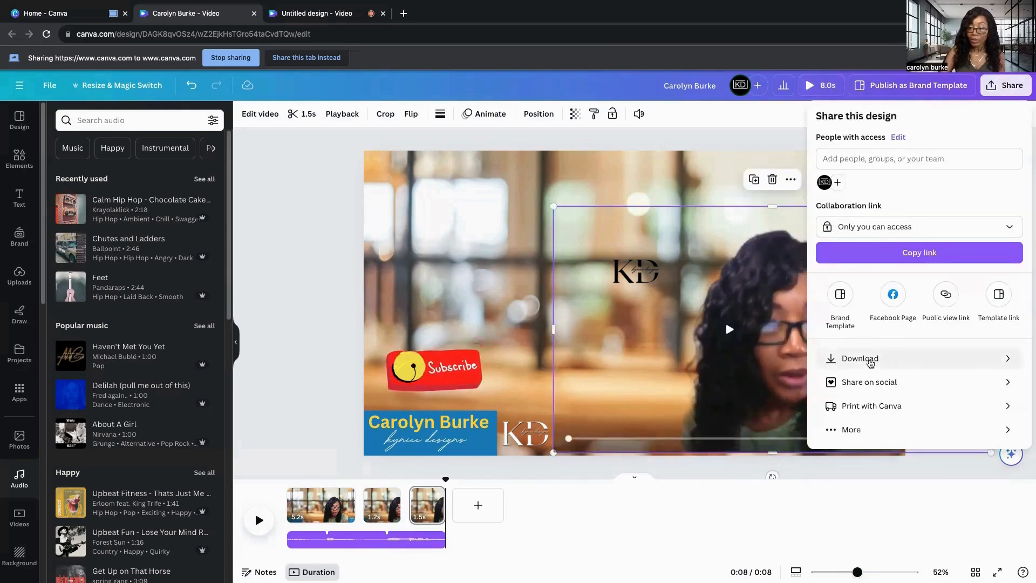
click(870, 360)
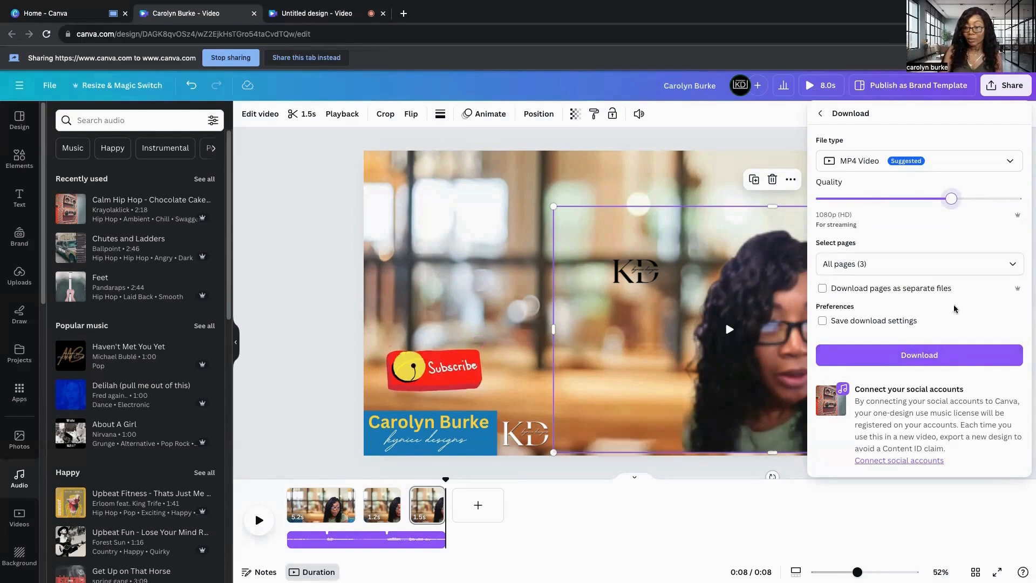
click(920, 355)
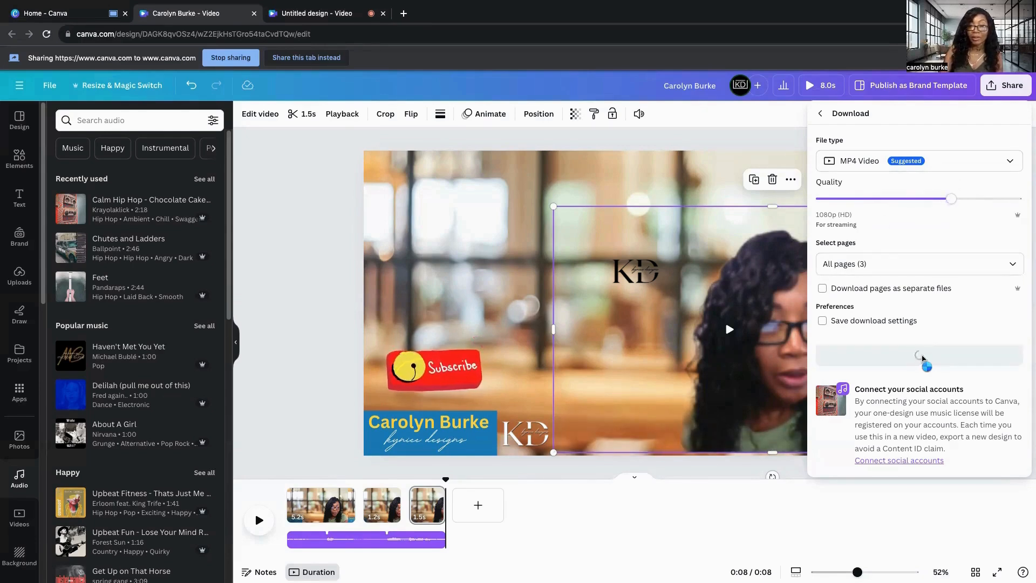